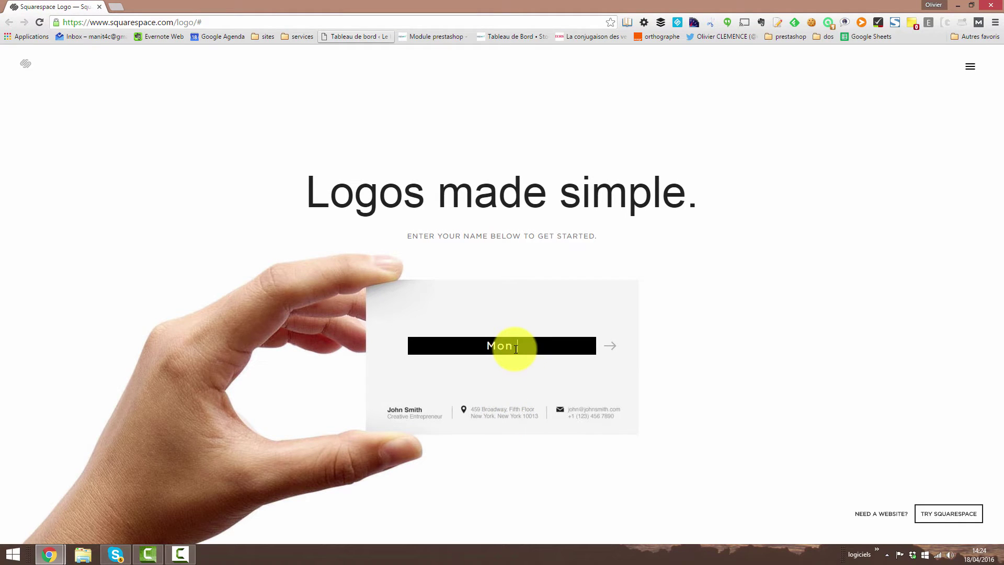
Step: Complete the business name as "Mon business" and start the logo design
{"action": "type", "text": "siness"}
{"action": "left_click", "coordinate": [608, 347]}
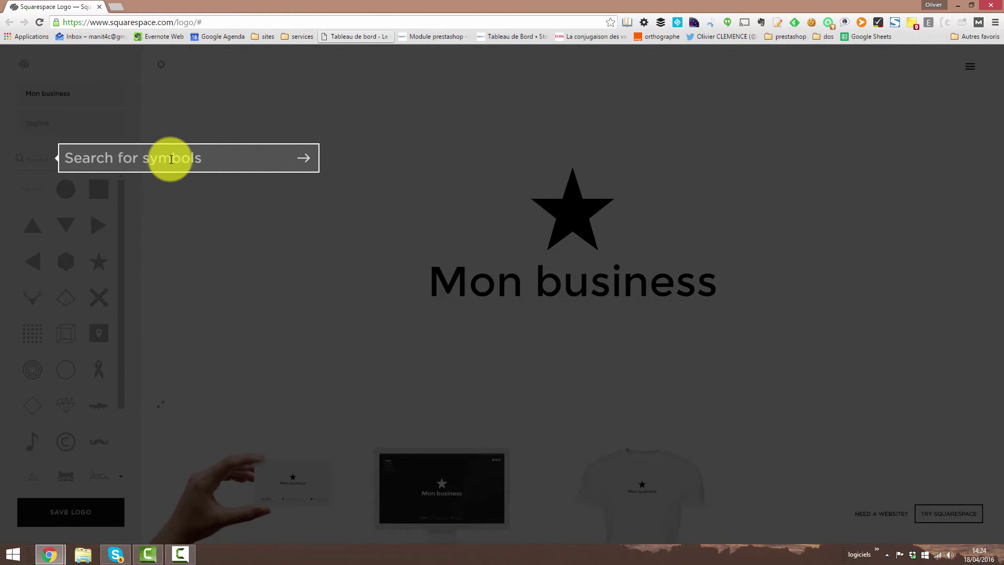
Step: Search the symbols for "boat" and try the outlined ship with an anchor and the sailboat on waves as the logo icon
{"action": "type", "text": "boat"}
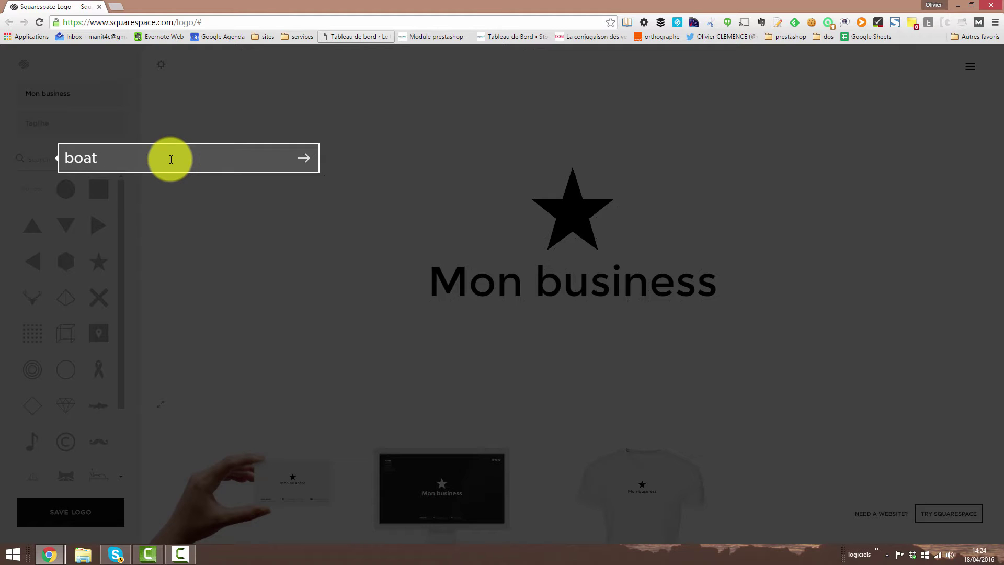
{"action": "key", "text": "Return"}
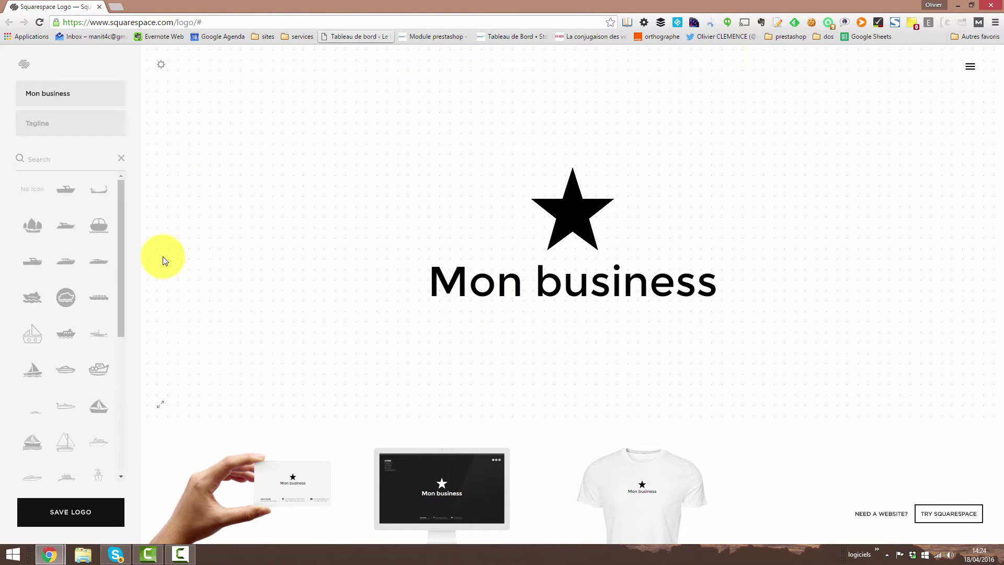
{"action": "left_click_drag", "start_coordinate": [119, 244], "coordinate": [121, 325]}
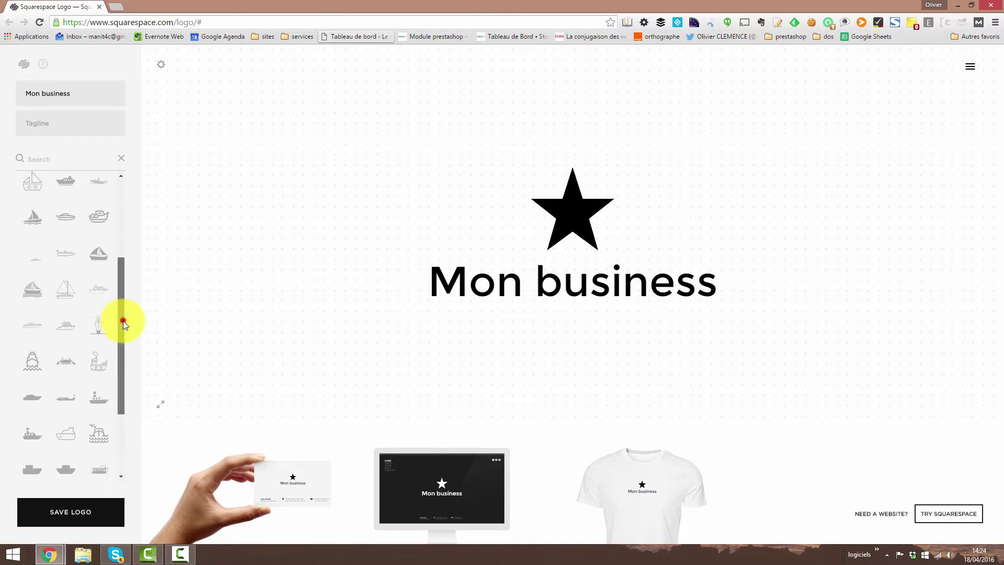
{"action": "left_click_drag", "start_coordinate": [121, 321], "coordinate": [130, 403]}
{"action": "left_click", "coordinate": [72, 332]}
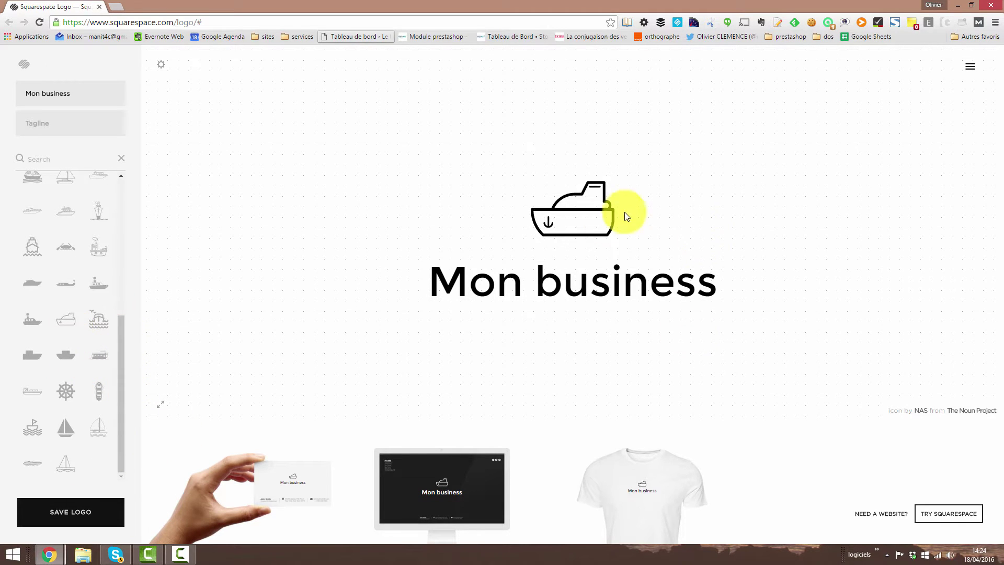
{"action": "left_click", "coordinate": [107, 420]}
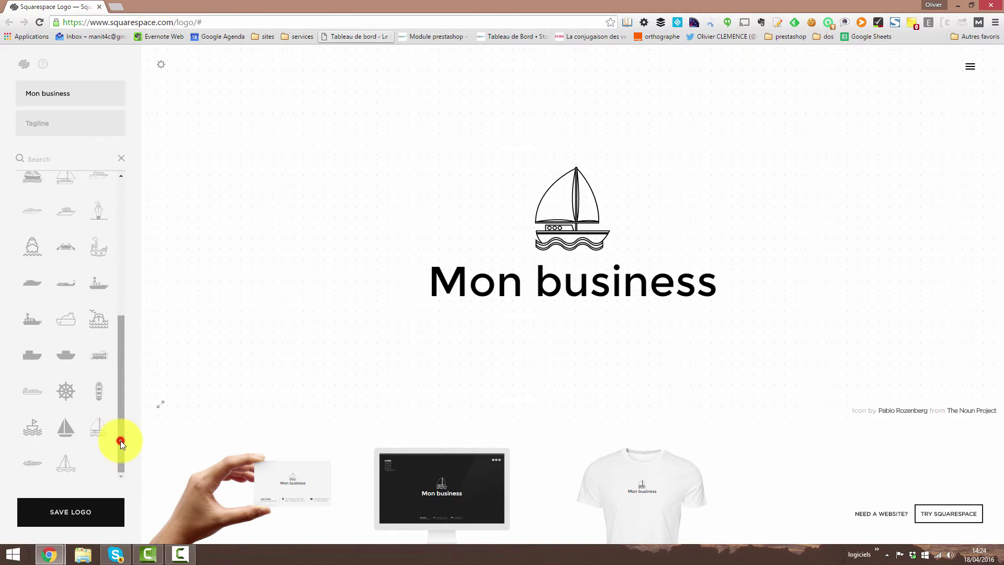
Step: Try other boat symbols as the logo icon, including the round boat badge, the sketched speedboat and the outlined sailboat with two portholes
{"action": "left_click_drag", "start_coordinate": [120, 440], "coordinate": [126, 284]}
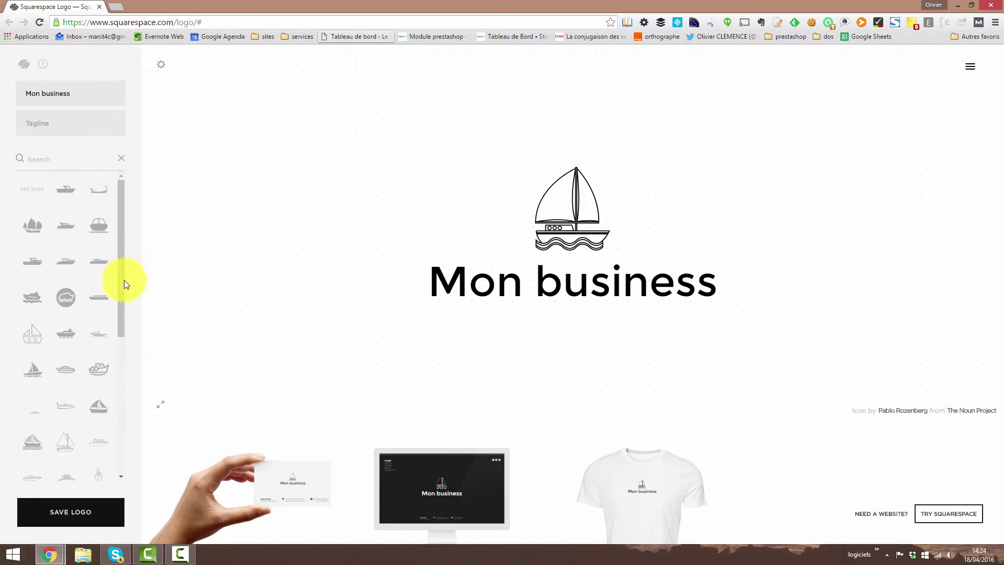
{"action": "left_click", "coordinate": [63, 304]}
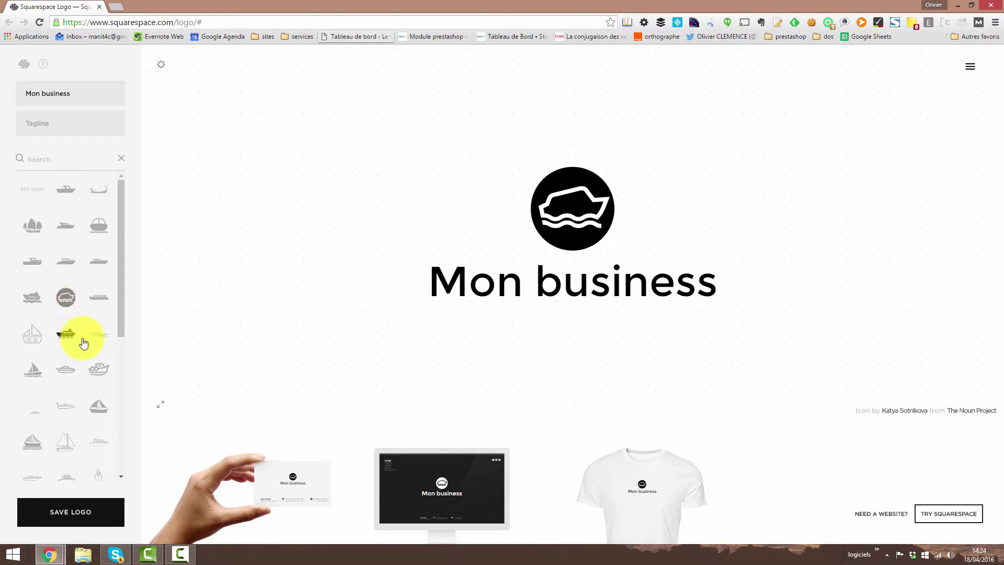
{"action": "left_click", "coordinate": [98, 298]}
{"action": "left_click", "coordinate": [62, 371]}
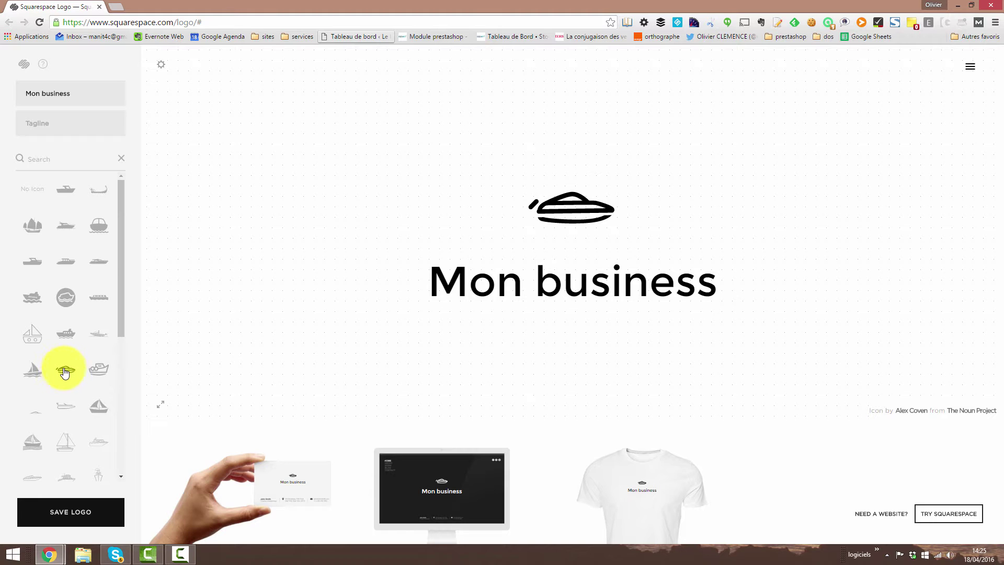
{"action": "left_click", "coordinate": [31, 333]}
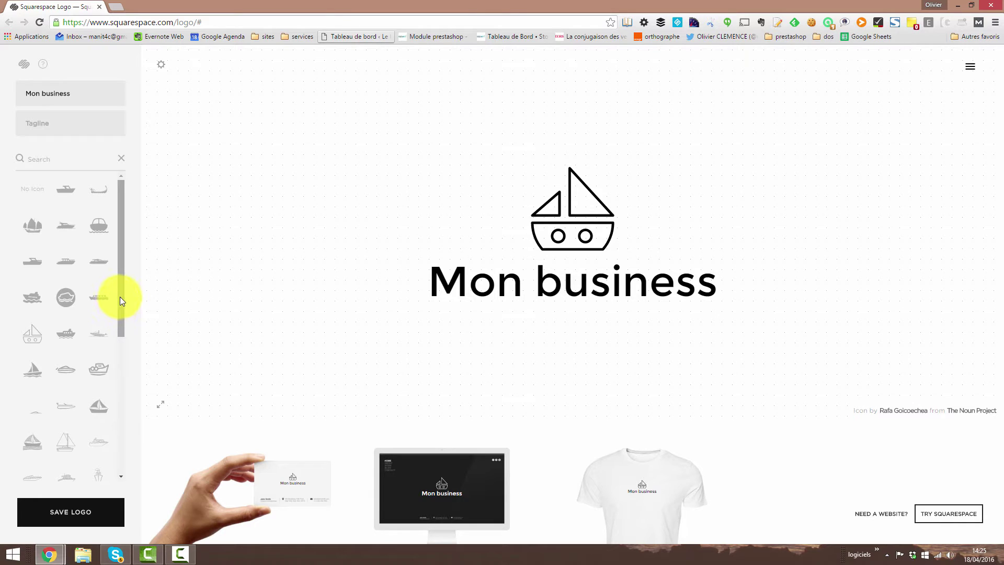
Step: Replace the logo's sailboat icon with the ship's wheel from the boat symbols
{"action": "left_click_drag", "start_coordinate": [121, 297], "coordinate": [130, 359]}
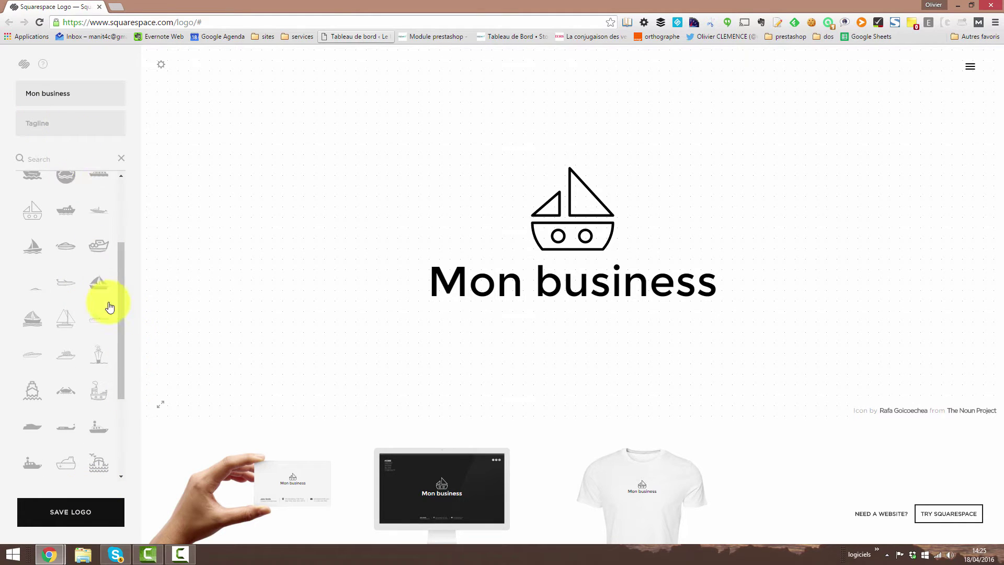
{"action": "left_click_drag", "start_coordinate": [122, 287], "coordinate": [121, 340]}
{"action": "left_click", "coordinate": [68, 432]}
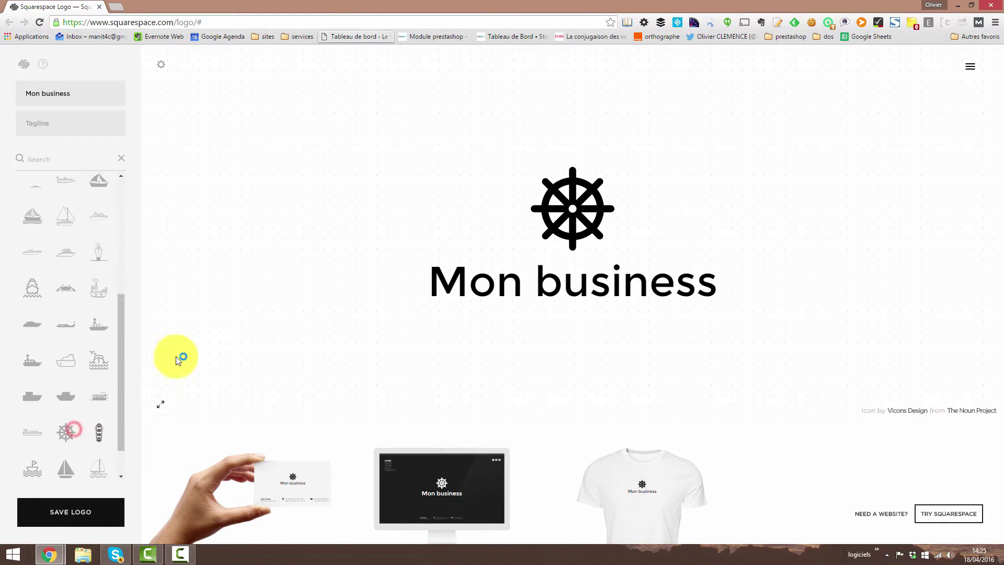
{"action": "mouse_move", "coordinate": [118, 400]}
{"action": "left_mouse_down"}
{"action": "mouse_move", "coordinate": [124, 415]}
{"action": "mouse_move", "coordinate": [151, 253]}
{"action": "left_mouse_up"}
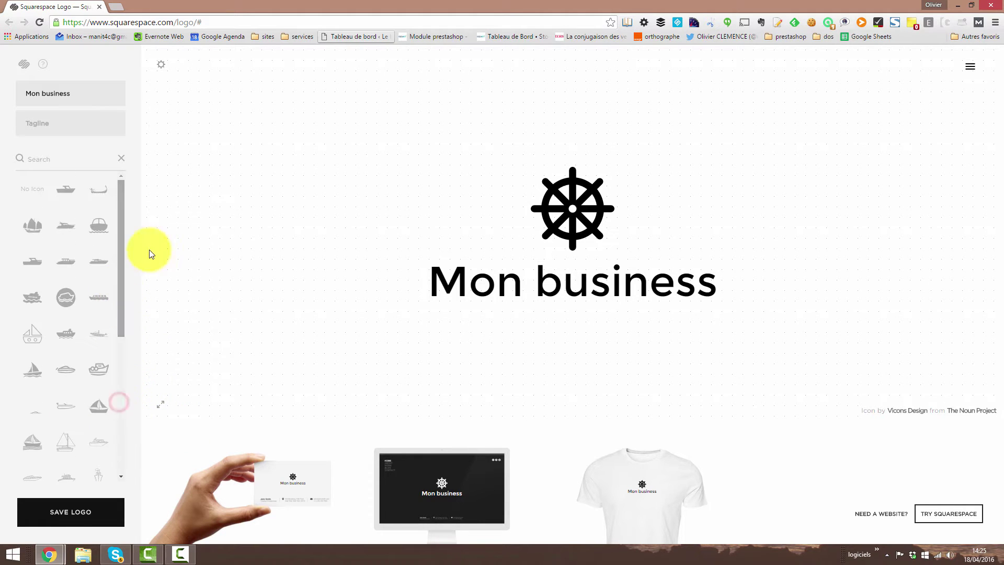
Step: Search the symbols for "sea" and try the sun over waves and the beach umbrella as the logo icon
{"action": "left_click", "coordinate": [47, 157]}
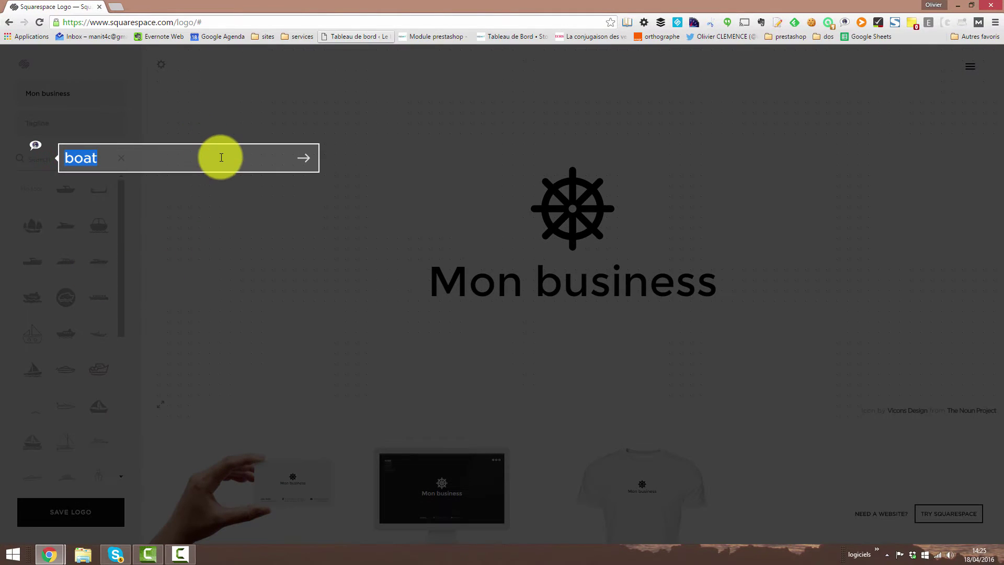
{"action": "type", "text": "sea"}
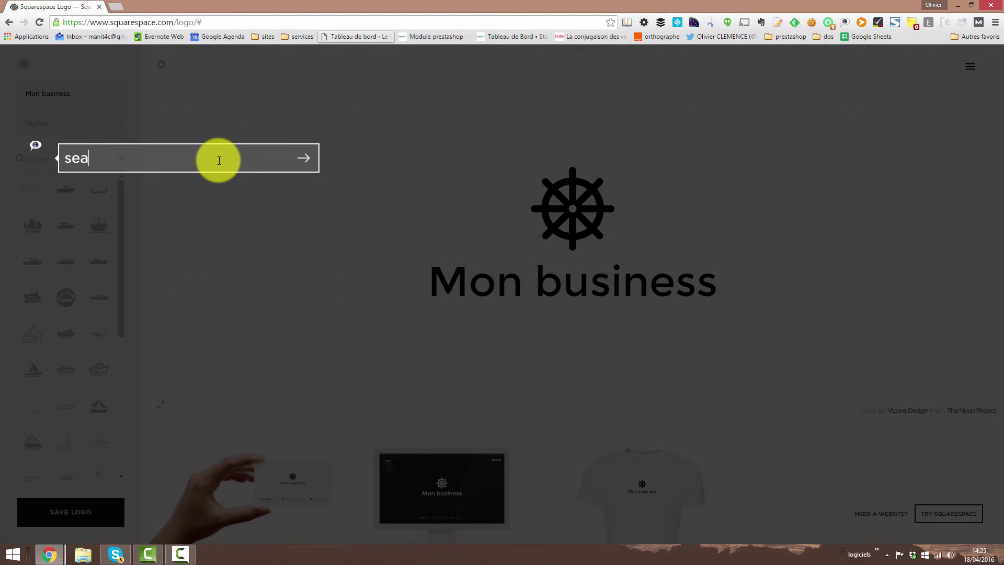
{"action": "key", "text": "Return"}
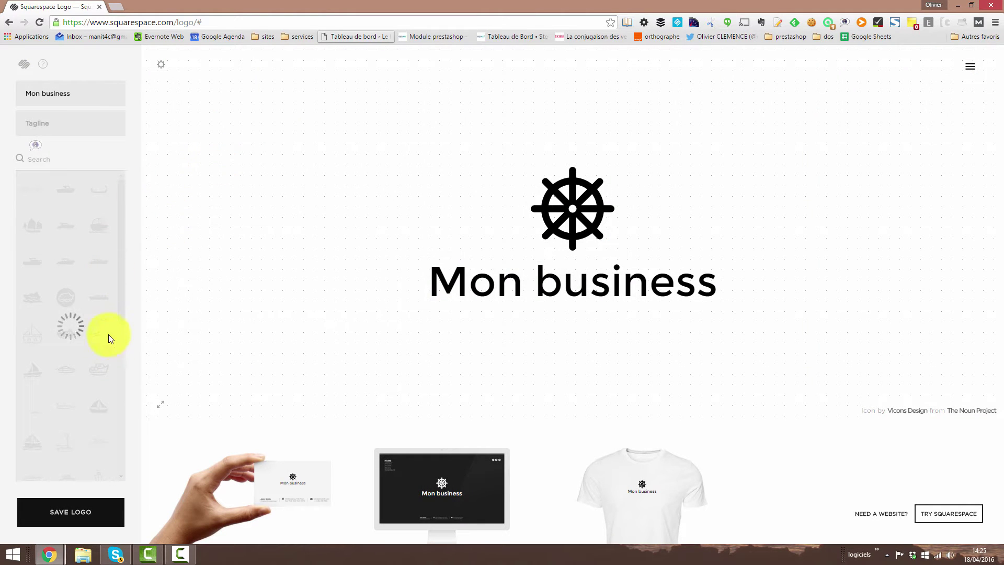
{"action": "left_click", "coordinate": [66, 262]}
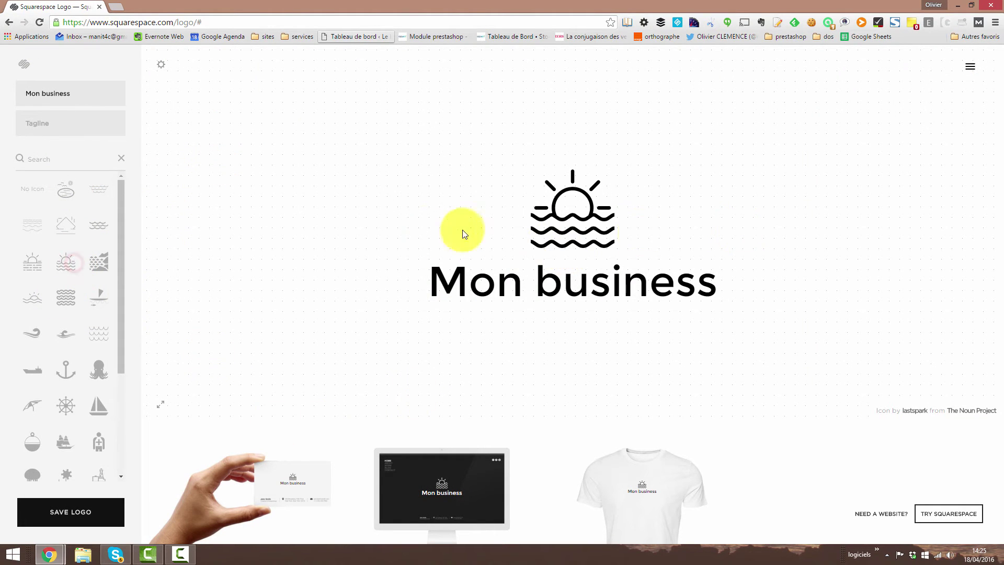
{"action": "left_click", "coordinate": [32, 405]}
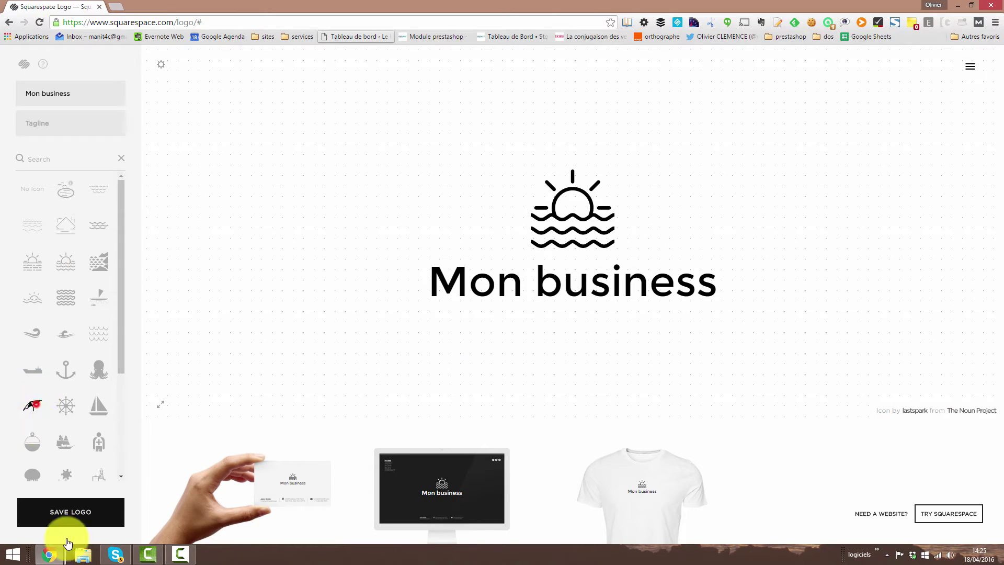
Step: Add the tagline "Ma super entreprise !" to the logo
{"action": "left_click", "coordinate": [63, 123]}
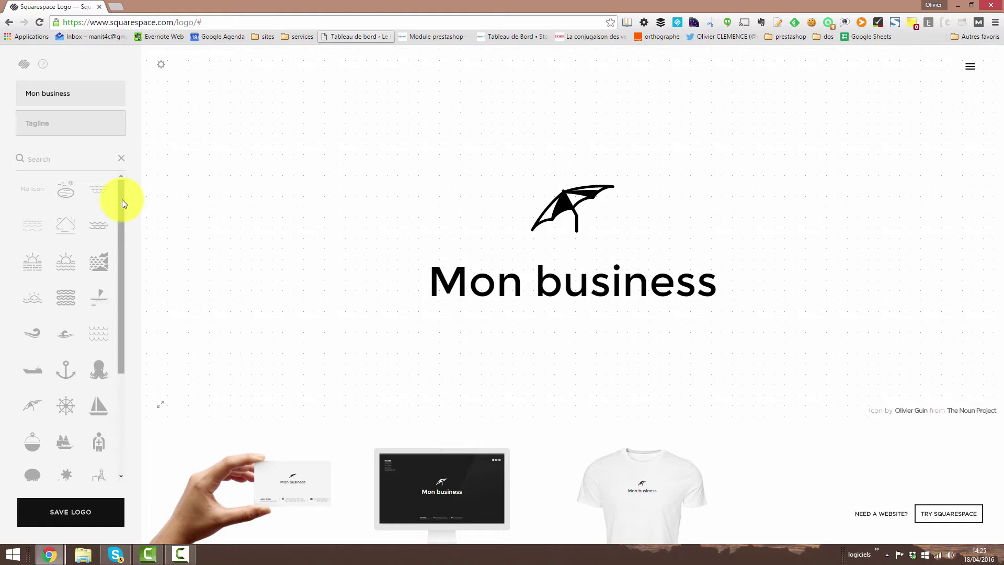
{"action": "type", "text": "Ma"}
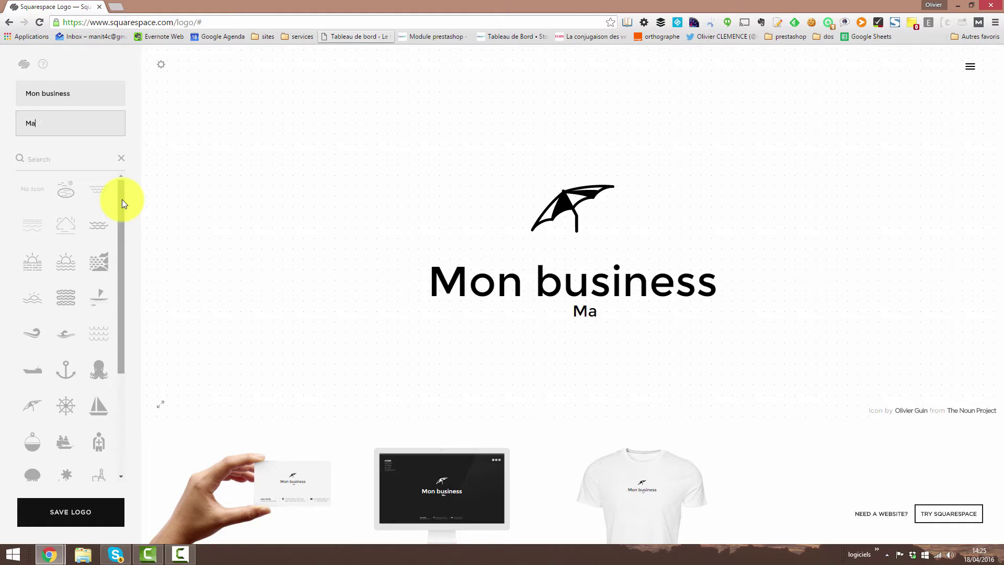
{"action": "type", "text": " super entreprise !"}
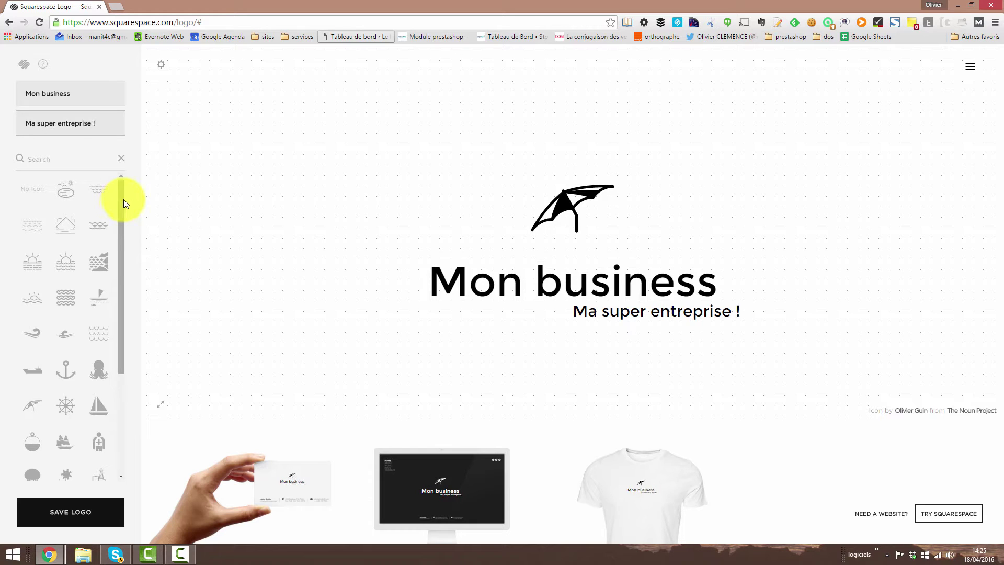
Step: Replace the umbrella icon with the octopus and set its fill color to the teal blue #1b79a4
{"action": "left_click", "coordinate": [570, 206]}
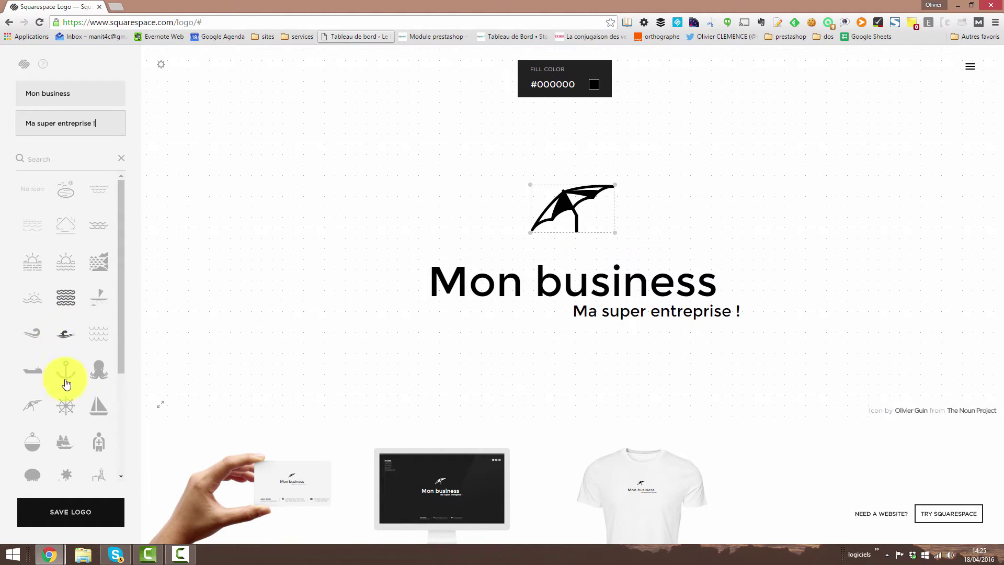
{"action": "left_click", "coordinate": [95, 367]}
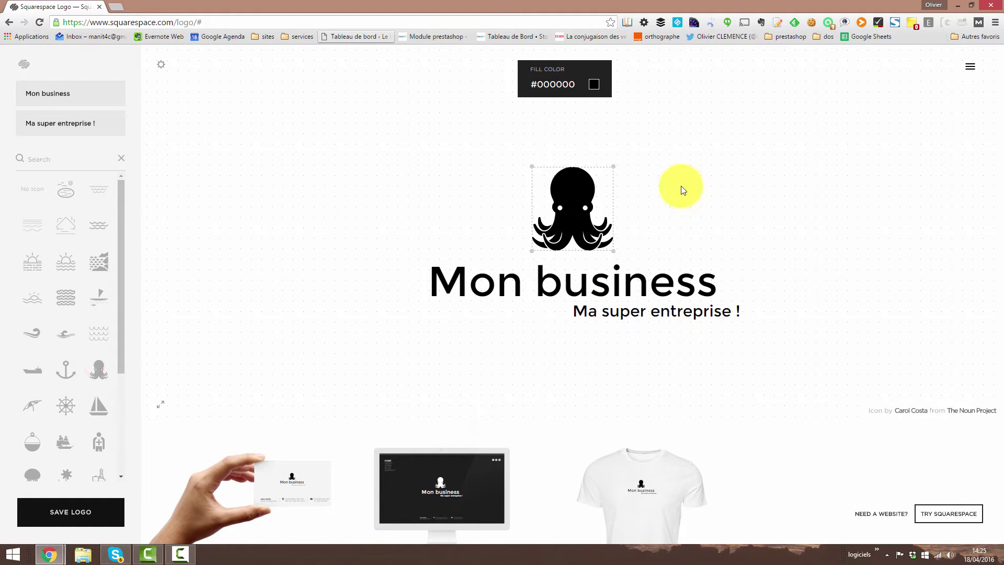
{"action": "left_click", "coordinate": [562, 83]}
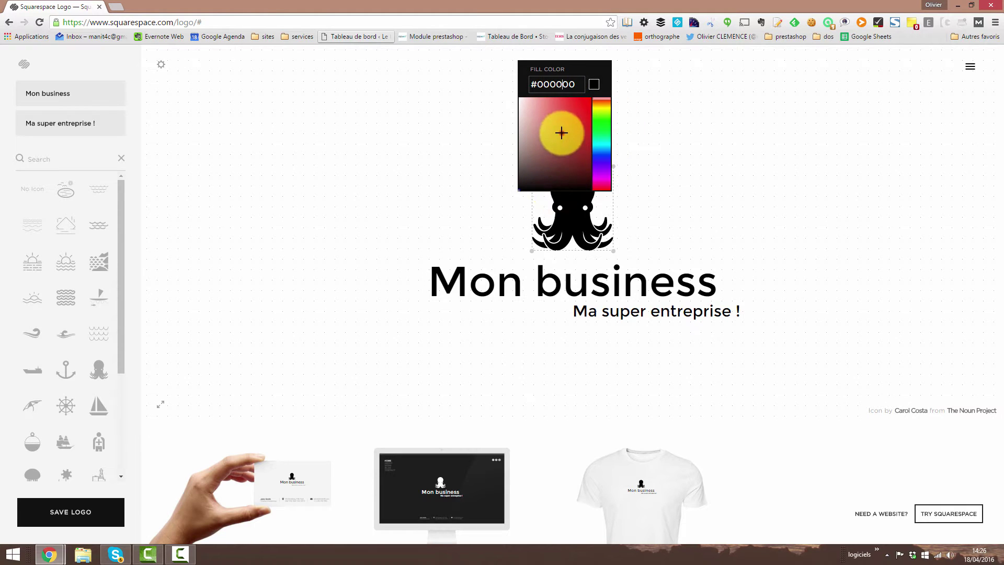
{"action": "left_click", "coordinate": [582, 111]}
{"action": "left_click_drag", "start_coordinate": [600, 130], "coordinate": [603, 146]}
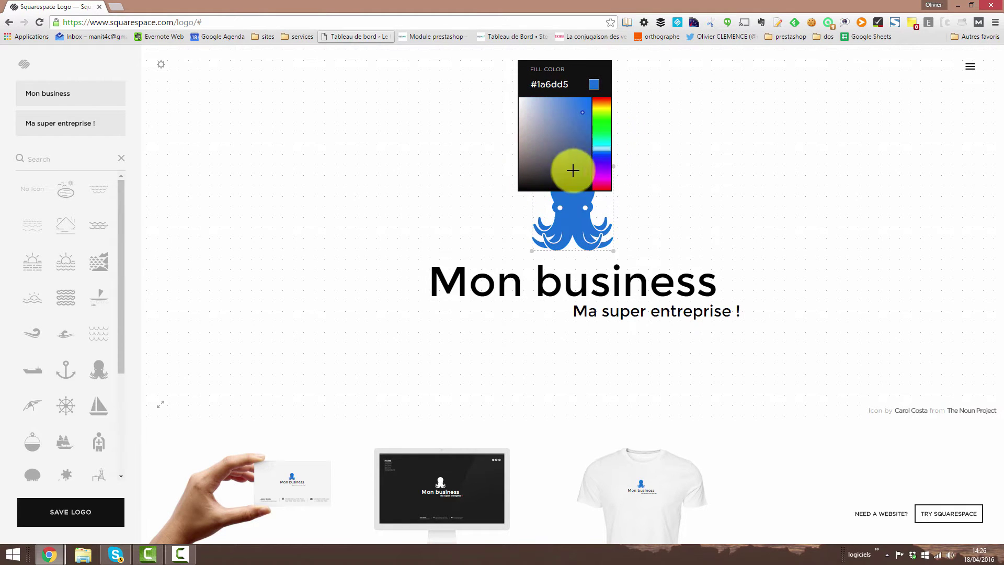
{"action": "left_click", "coordinate": [579, 130]}
{"action": "left_click", "coordinate": [784, 179]}
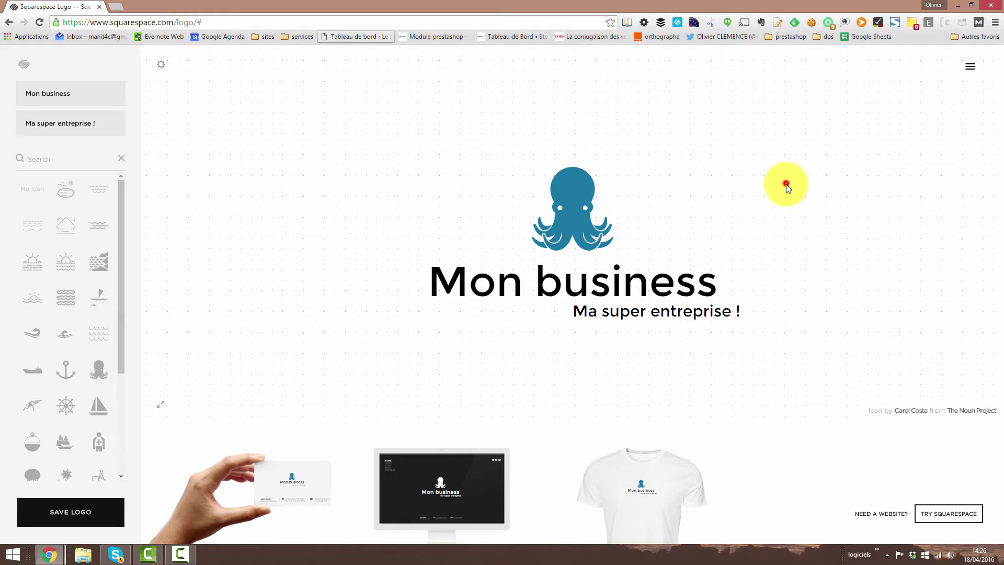
Step: Move the octopus to the left of the business name and shrink it to about the height of the two text lines
{"action": "left_click", "coordinate": [570, 193]}
{"action": "left_click", "coordinate": [578, 222]}
{"action": "left_click_drag", "start_coordinate": [574, 229], "coordinate": [391, 284]}
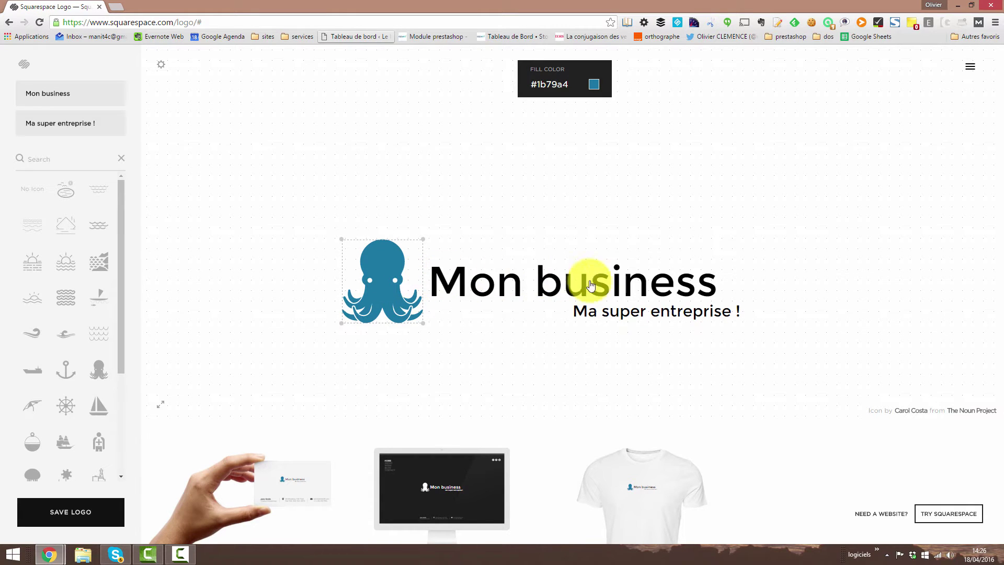
{"action": "mouse_move", "coordinate": [392, 273]}
{"action": "left_mouse_down"}
{"action": "mouse_move", "coordinate": [391, 304]}
{"action": "mouse_move", "coordinate": [534, 316]}
{"action": "mouse_move", "coordinate": [561, 362]}
{"action": "mouse_move", "coordinate": [584, 368]}
{"action": "mouse_move", "coordinate": [428, 327]}
{"action": "mouse_move", "coordinate": [393, 284]}
{"action": "left_mouse_up"}
{"action": "left_click_drag", "start_coordinate": [343, 238], "coordinate": [368, 261]}
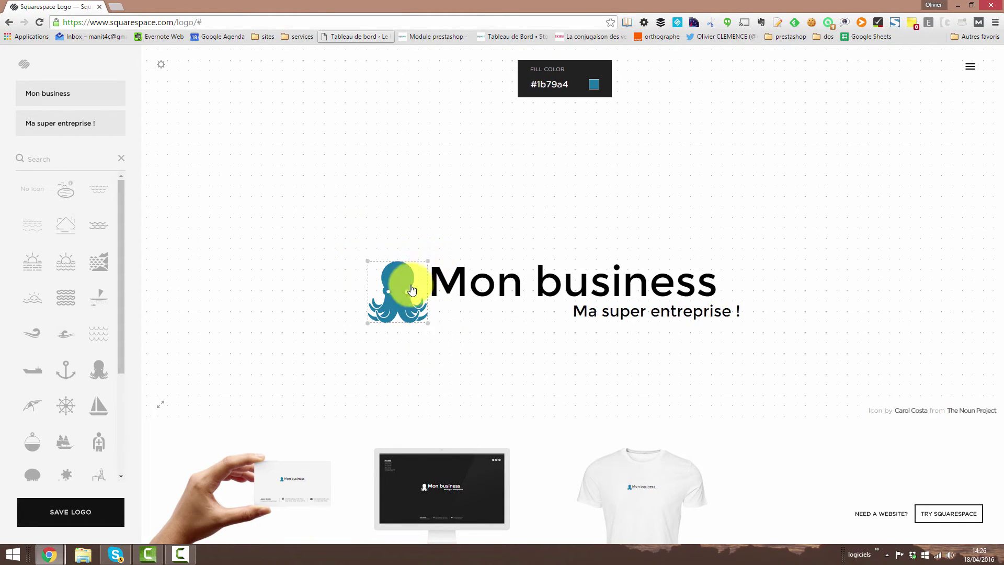
{"action": "left_click_drag", "start_coordinate": [413, 286], "coordinate": [399, 303]}
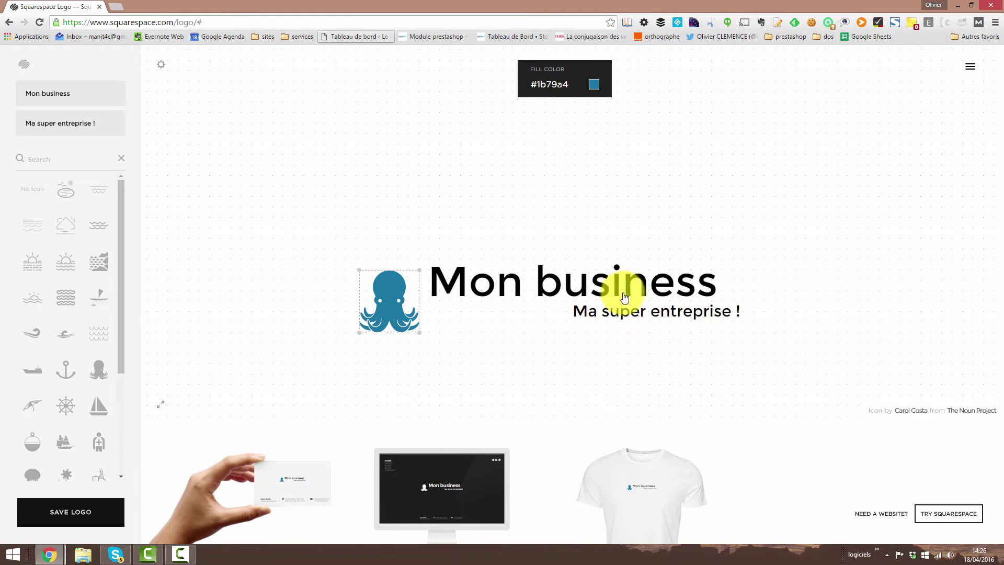
Step: Set the tagline's font family to Questrial
{"action": "left_click", "coordinate": [609, 306]}
{"action": "left_click", "coordinate": [410, 85]}
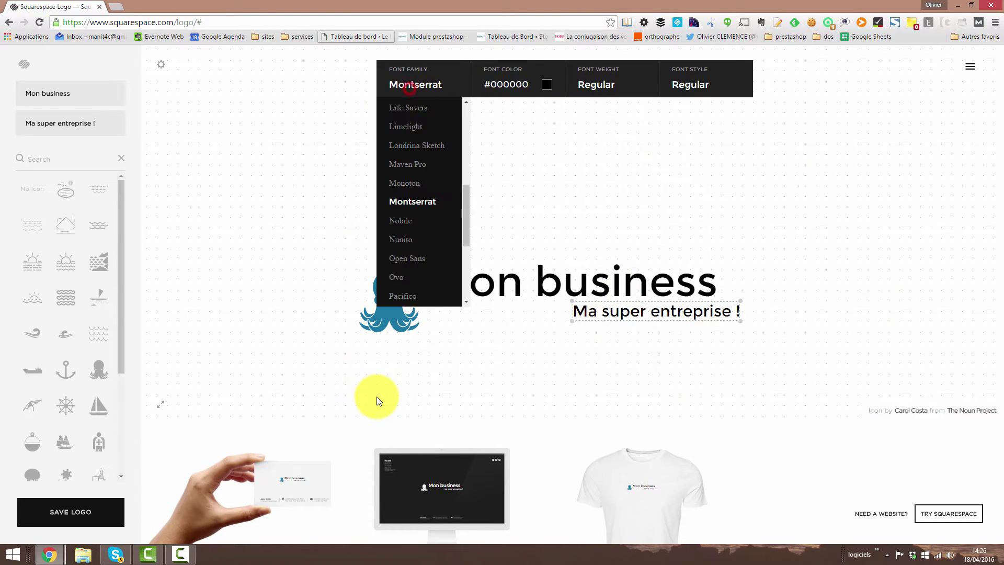
{"action": "left_click_drag", "start_coordinate": [467, 222], "coordinate": [432, 307]}
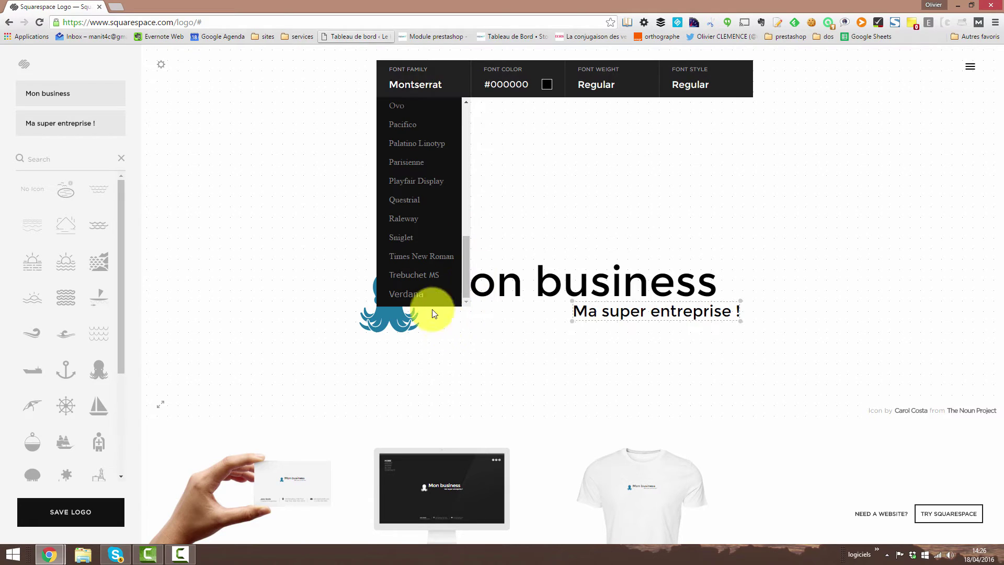
{"action": "left_click", "coordinate": [410, 200]}
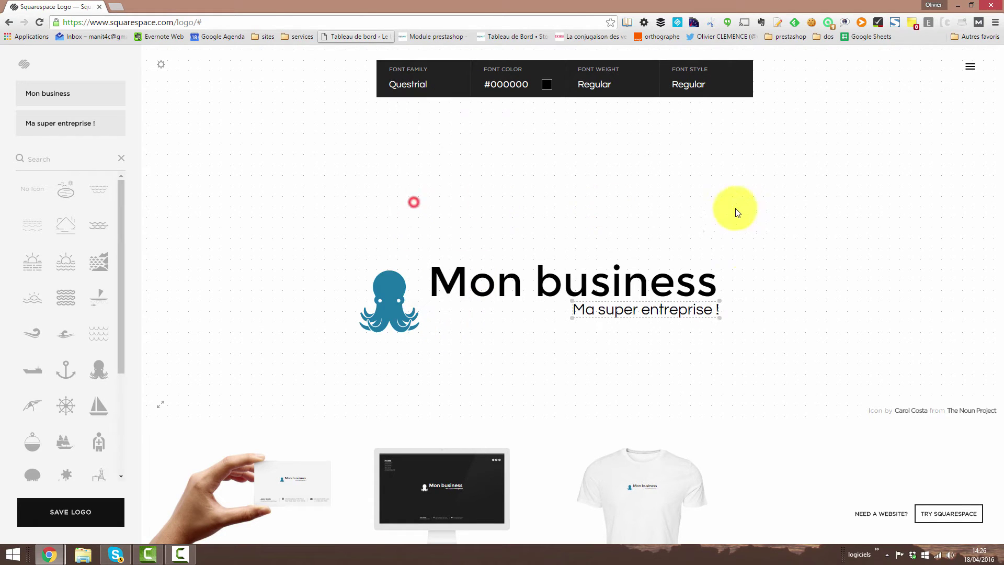
Step: Set the tagline's font family to Verdana and shrink the tagline slightly
{"action": "left_click", "coordinate": [388, 97]}
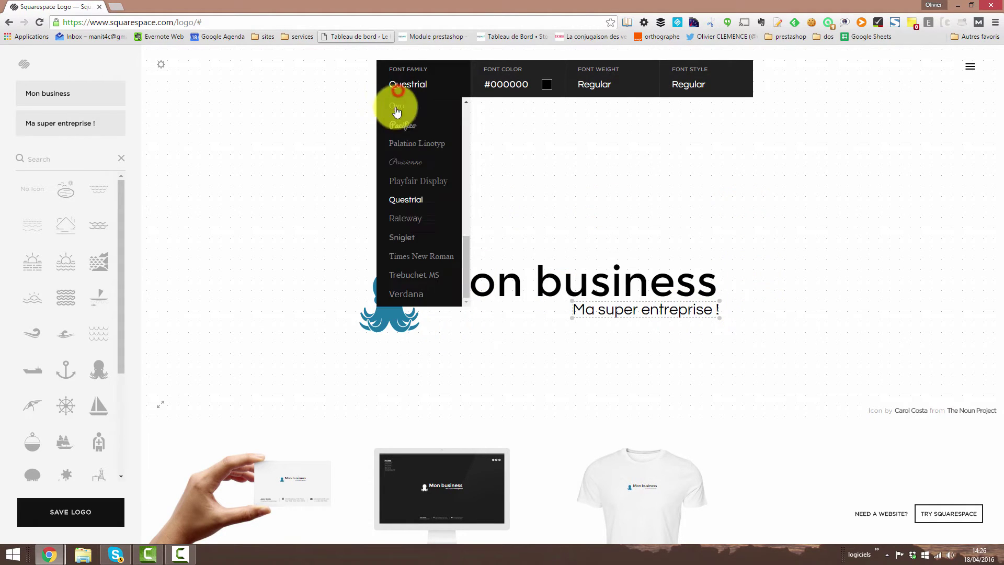
{"action": "left_click", "coordinate": [397, 289]}
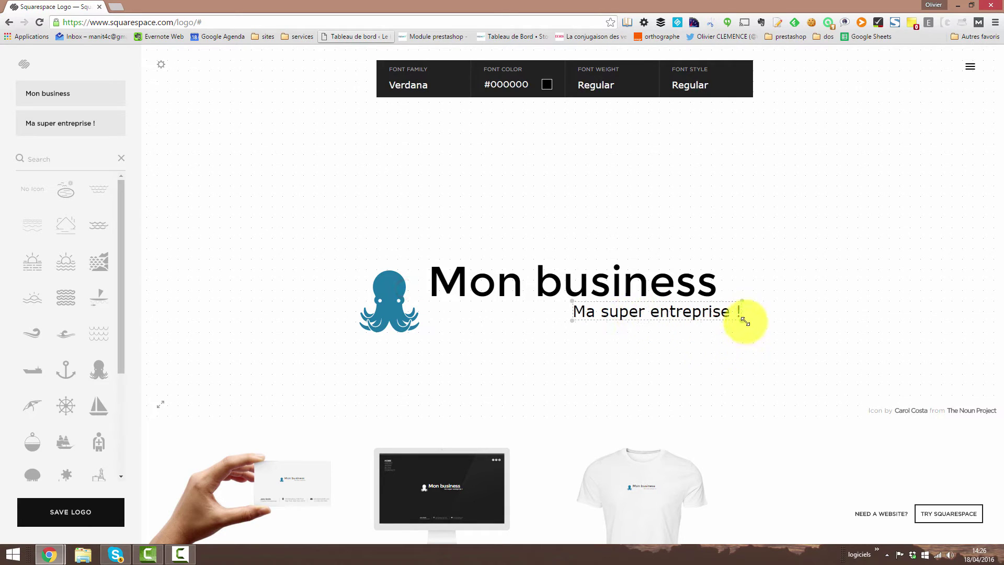
{"action": "mouse_move", "coordinate": [743, 320]}
{"action": "left_mouse_down"}
{"action": "mouse_move", "coordinate": [778, 354]}
{"action": "mouse_move", "coordinate": [729, 313]}
{"action": "mouse_move", "coordinate": [742, 320]}
{"action": "left_mouse_up"}
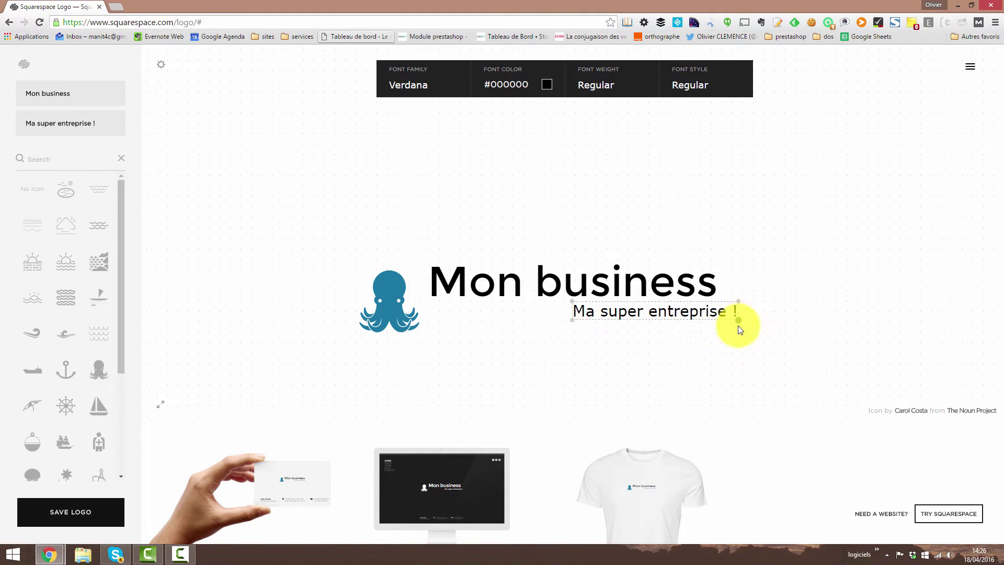
Step: Set the tagline's font style to Italic and its font weight to Regular
{"action": "left_click", "coordinate": [596, 86]}
{"action": "left_click", "coordinate": [687, 85]}
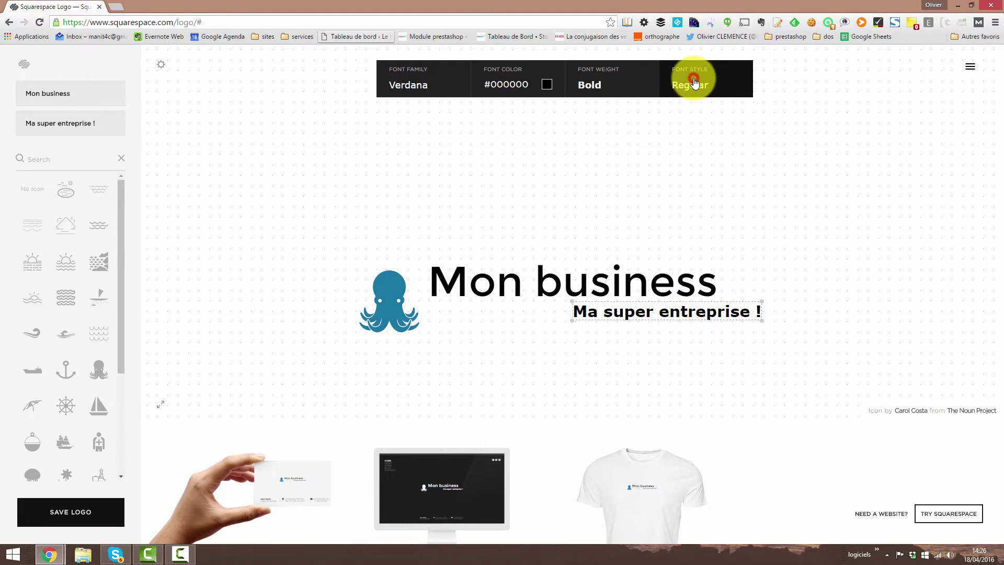
{"action": "left_click", "coordinate": [587, 90]}
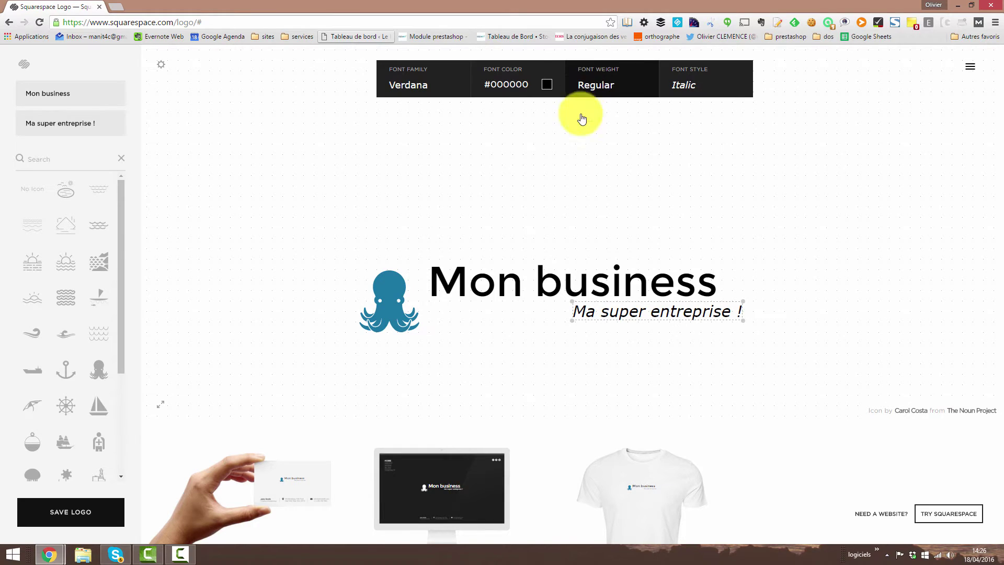
Step: Change the tagline's font color to a bright magenta-purple
{"action": "left_click", "coordinate": [511, 85]}
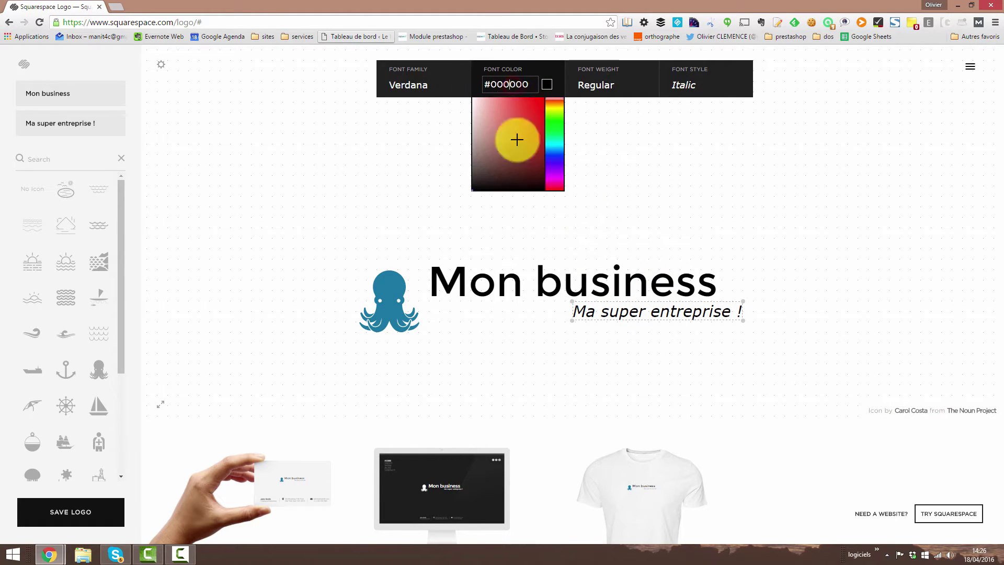
{"action": "left_click", "coordinate": [558, 179]}
{"action": "left_click_drag", "start_coordinate": [558, 165], "coordinate": [553, 168]}
{"action": "mouse_move", "coordinate": [522, 121]}
{"action": "left_mouse_down"}
{"action": "mouse_move", "coordinate": [518, 106]}
{"action": "mouse_move", "coordinate": [543, 98]}
{"action": "left_mouse_up"}
Step: Set the business name's font color to blue #4f89e8 and move the octopus slightly up and closer to the name
{"action": "left_click", "coordinate": [544, 293]}
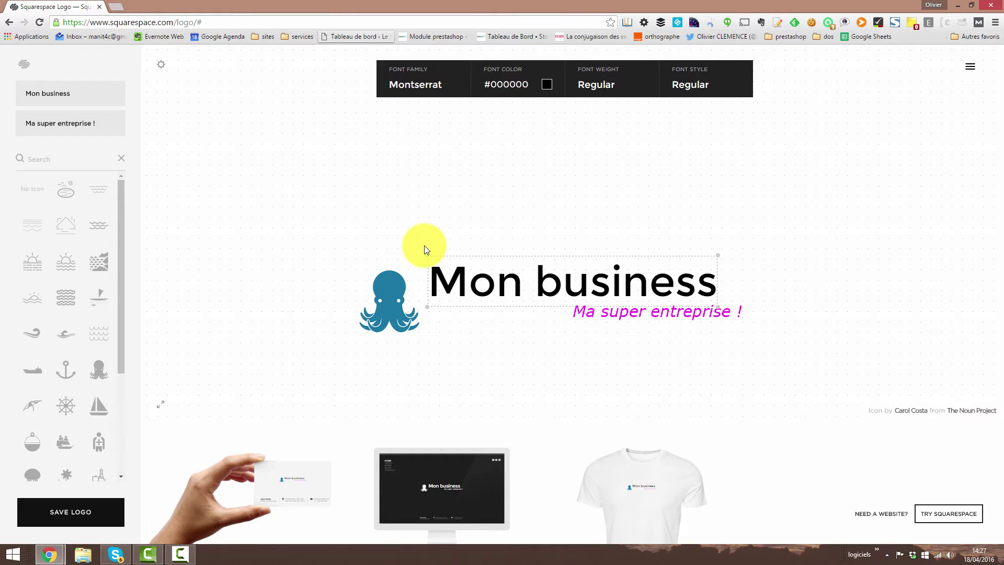
{"action": "left_click", "coordinate": [506, 84]}
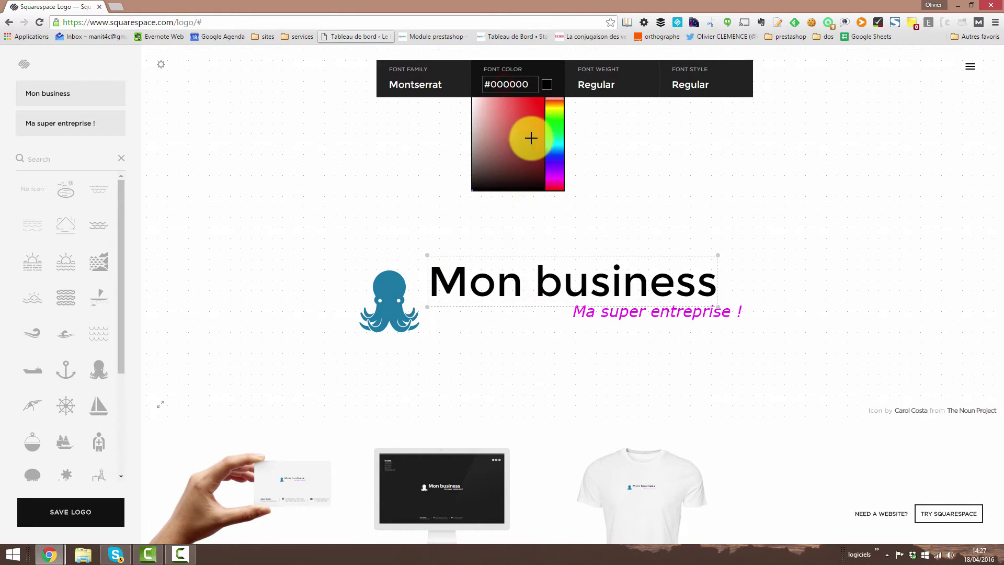
{"action": "left_click", "coordinate": [522, 109]}
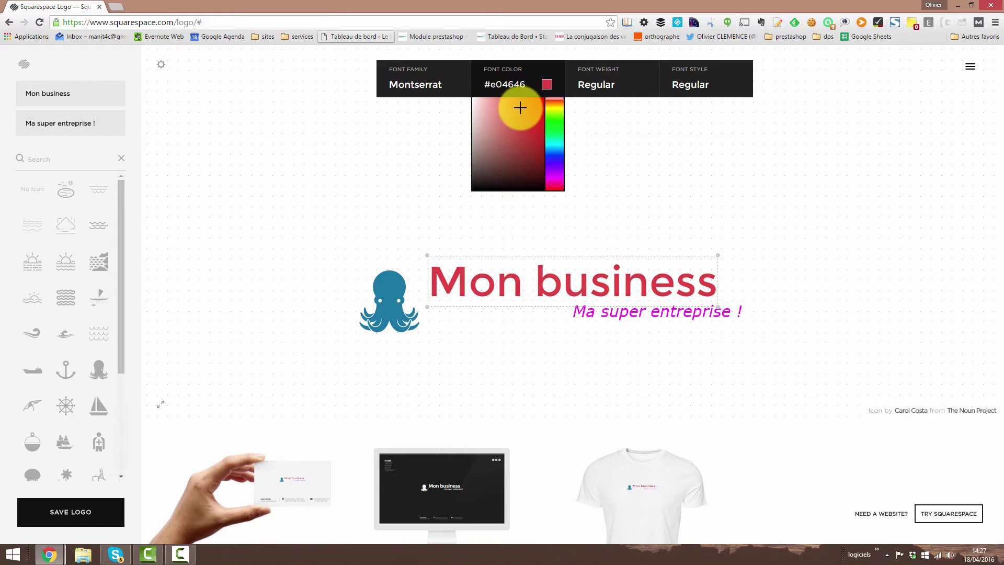
{"action": "left_click_drag", "start_coordinate": [520, 108], "coordinate": [520, 106]}
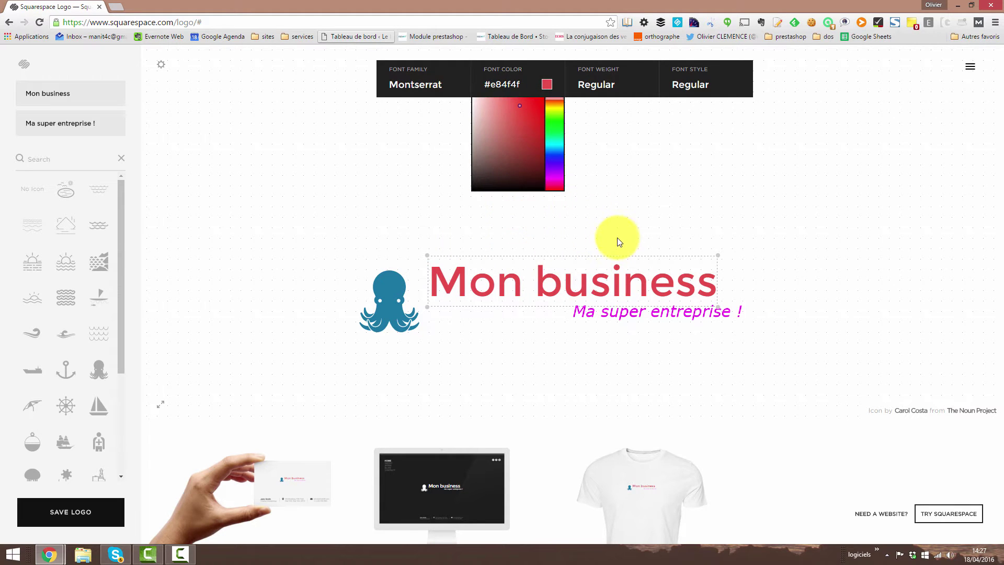
{"action": "mouse_move", "coordinate": [554, 134]}
{"action": "left_mouse_down"}
{"action": "mouse_move", "coordinate": [554, 110]}
{"action": "mouse_move", "coordinate": [553, 148]}
{"action": "left_mouse_up"}
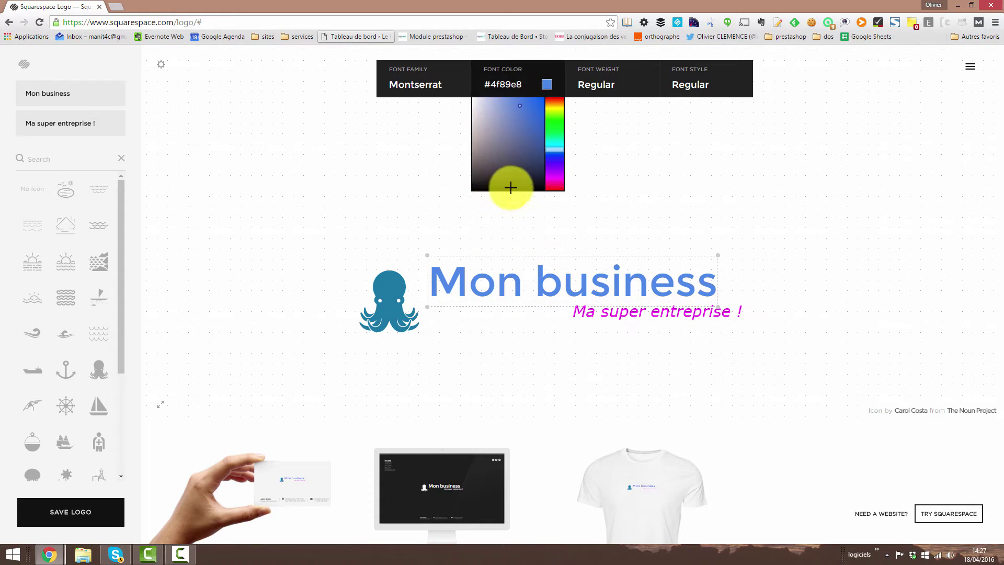
{"action": "left_click", "coordinate": [617, 246]}
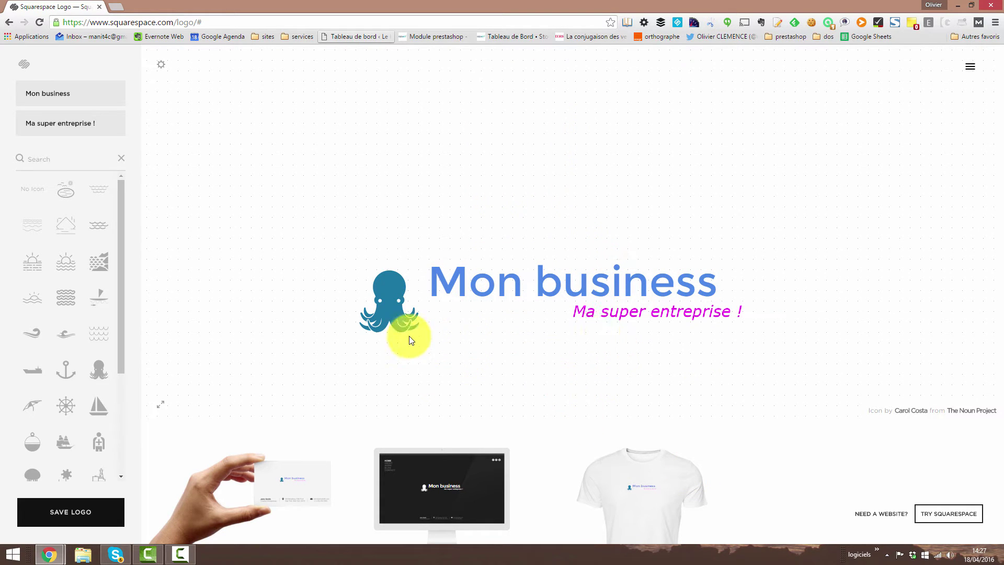
{"action": "mouse_move", "coordinate": [393, 298]}
{"action": "left_mouse_down"}
{"action": "mouse_move", "coordinate": [406, 337]}
{"action": "mouse_move", "coordinate": [473, 307]}
{"action": "mouse_move", "coordinate": [778, 290]}
{"action": "mouse_move", "coordinate": [434, 304]}
{"action": "mouse_move", "coordinate": [397, 296]}
{"action": "left_mouse_up"}
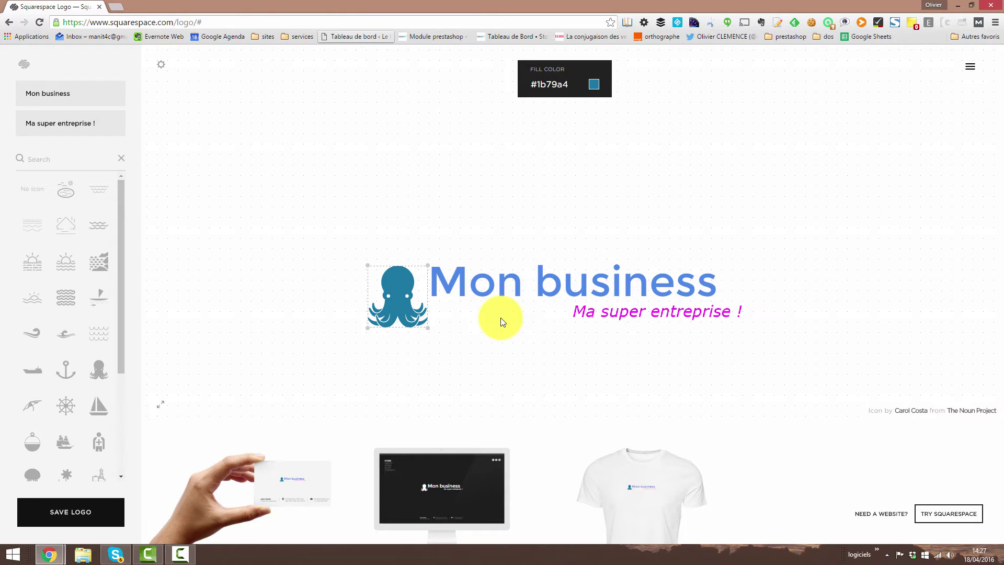
Step: Preview the logo enlarged on the business card, computer screen and T-shirt mockups
{"action": "left_click", "coordinate": [288, 494]}
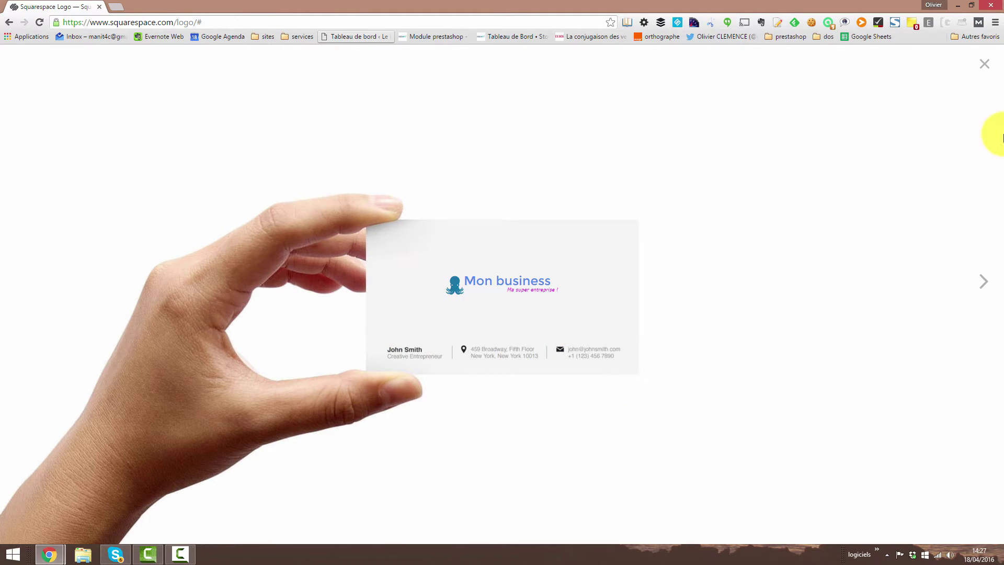
{"action": "left_click", "coordinate": [984, 63]}
{"action": "left_click", "coordinate": [423, 479]}
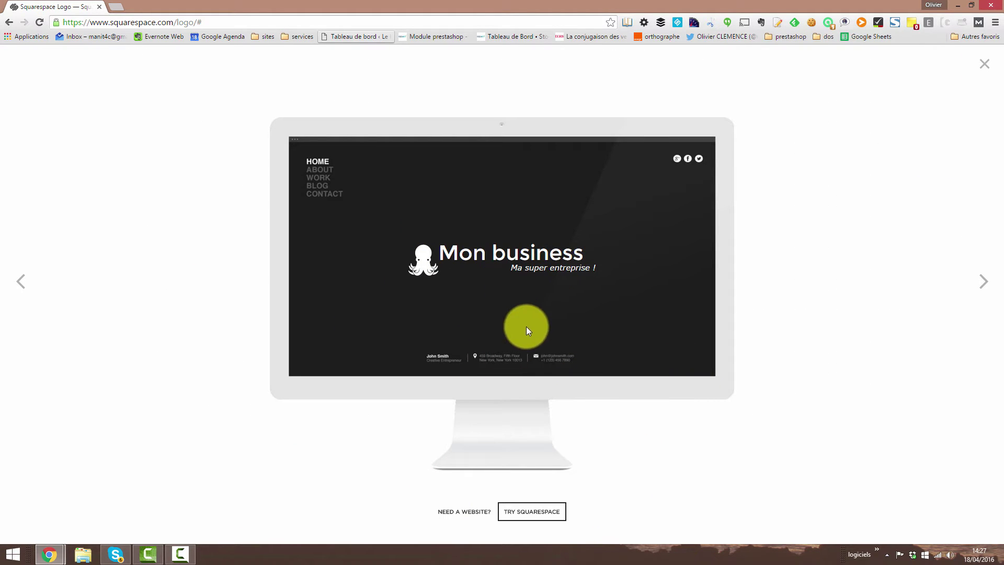
{"action": "left_click", "coordinate": [985, 65]}
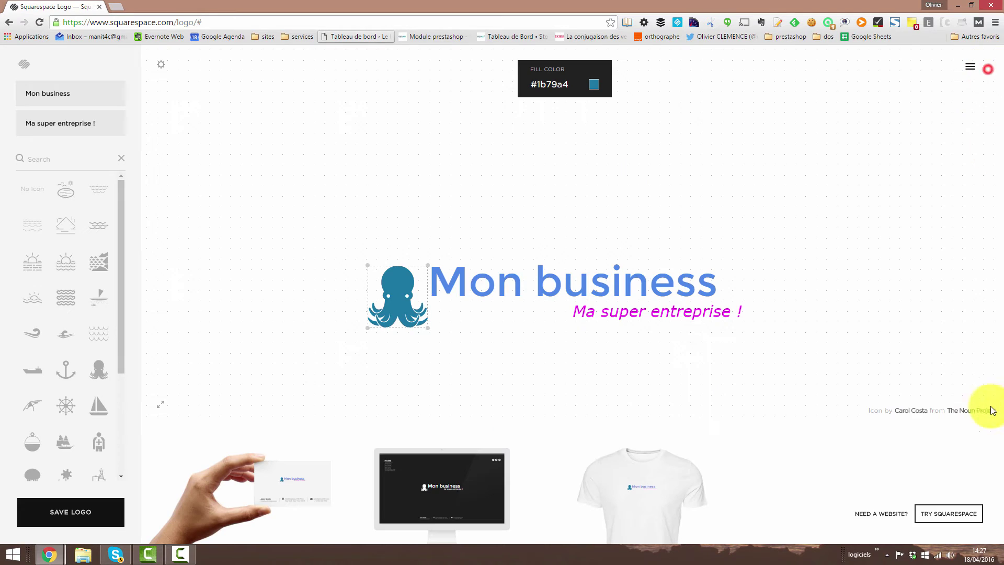
{"action": "left_click", "coordinate": [673, 479]}
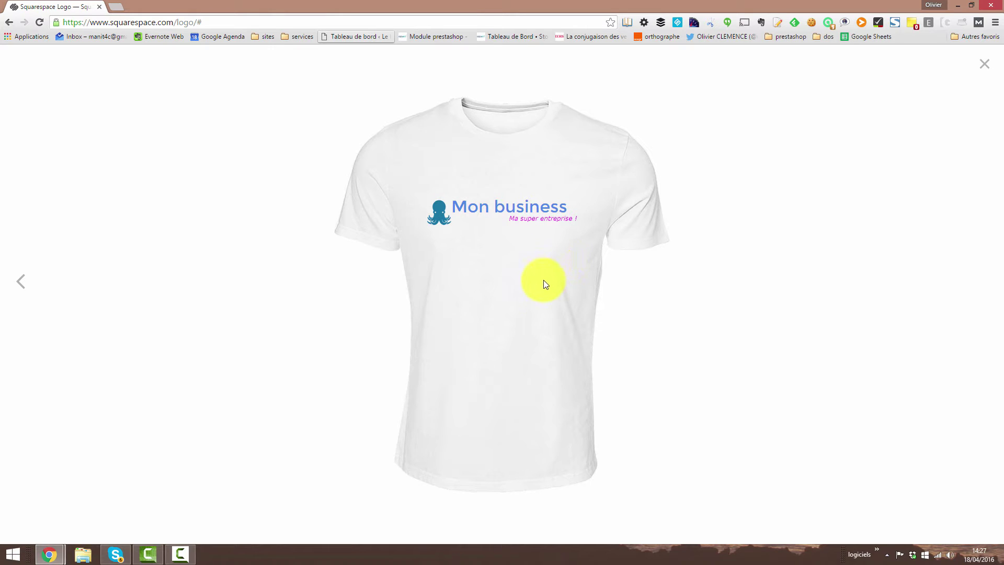
{"action": "left_click", "coordinate": [984, 63]}
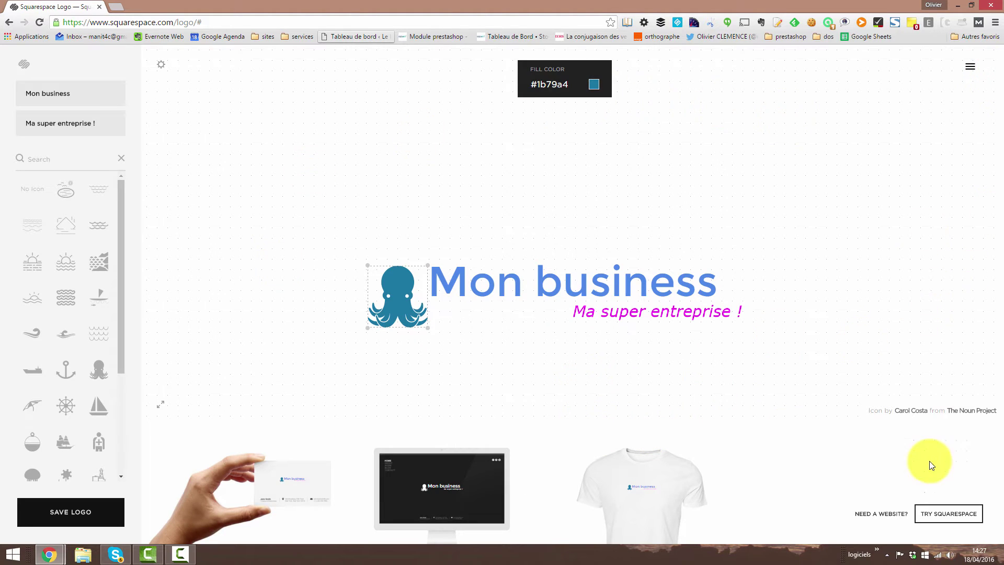
Step: Save the logo and download the free low-resolution 400x400 PNG to the Bureau folder as Mon business-logo.png
{"action": "left_click", "coordinate": [68, 512]}
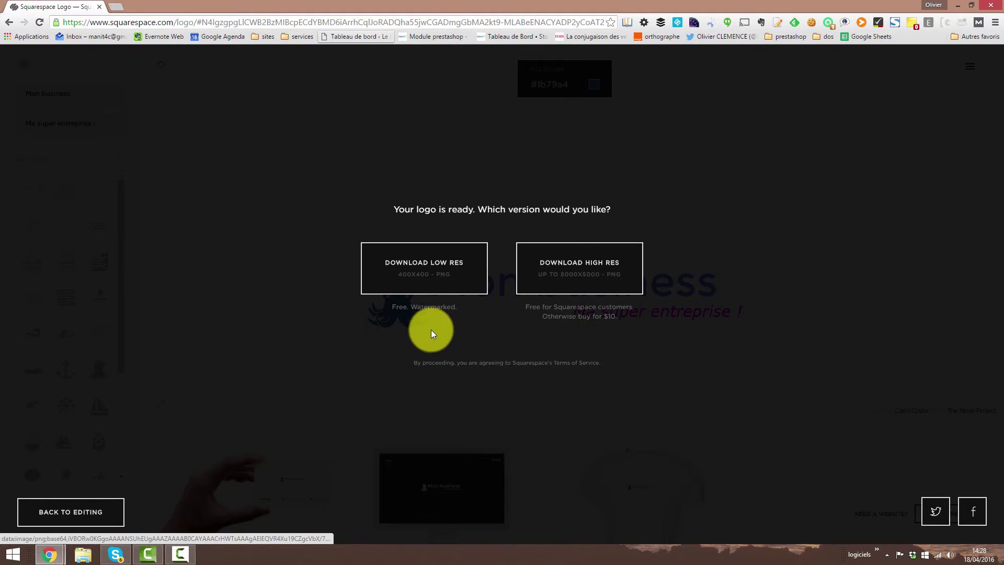
{"action": "left_click", "coordinate": [421, 266]}
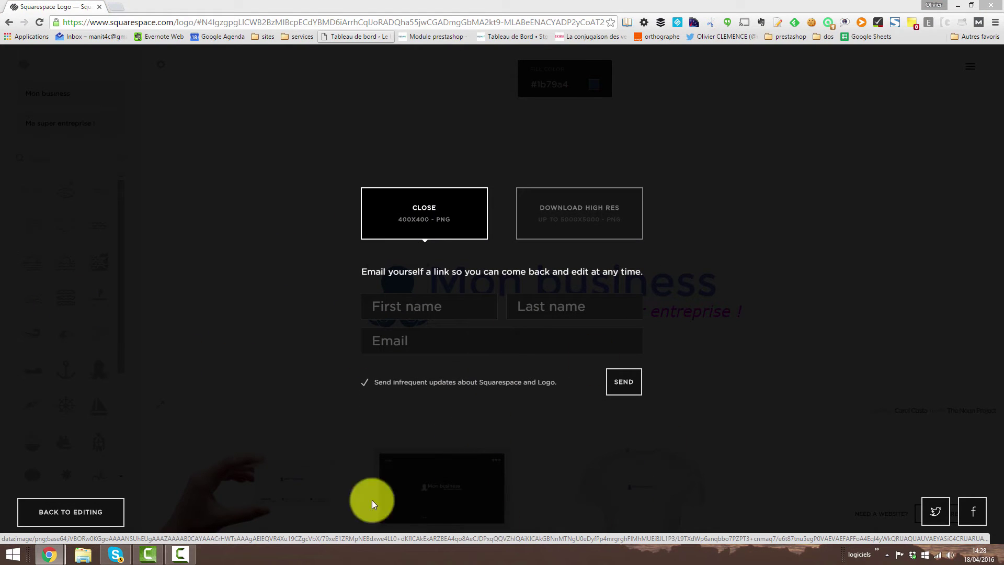
{"action": "left_click", "coordinate": [387, 306]}
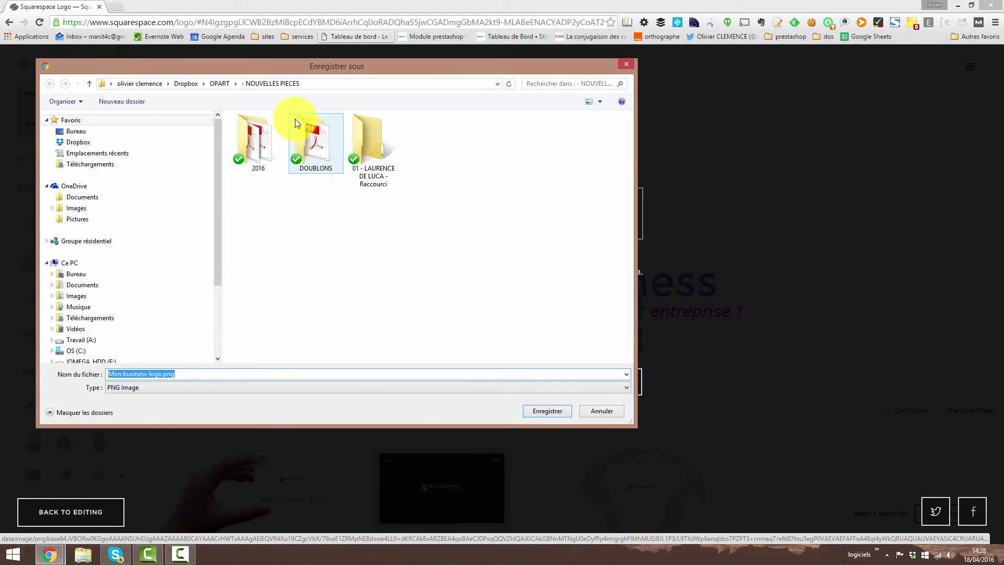
{"action": "left_click", "coordinate": [83, 131]}
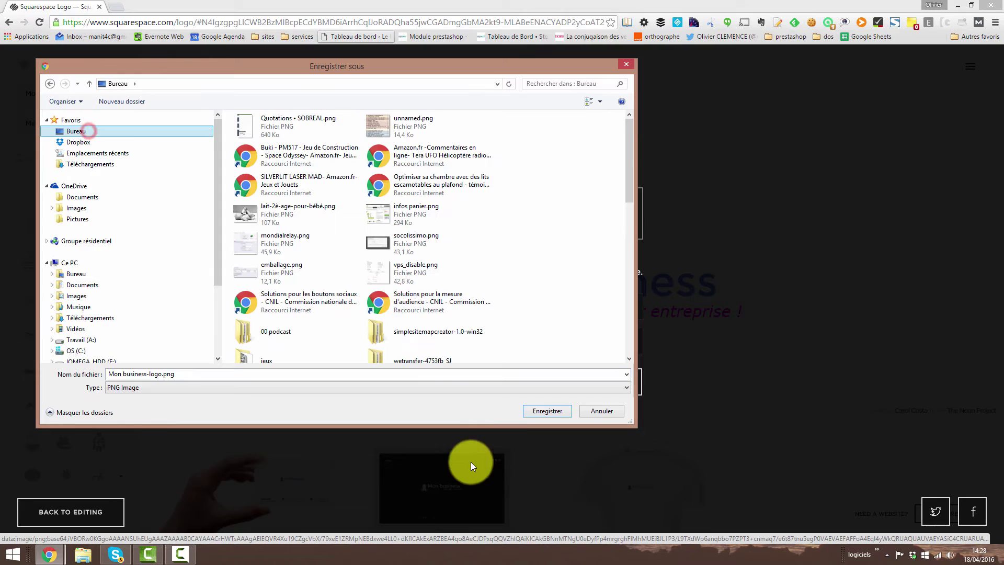
{"action": "left_click", "coordinate": [538, 408]}
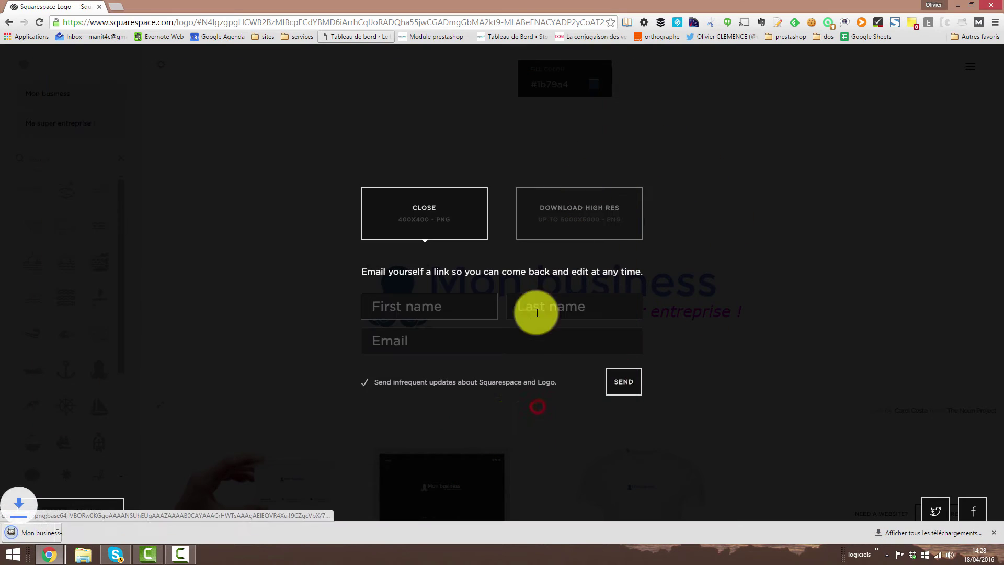
{"action": "right_click", "coordinate": [413, 299]}
{"action": "left_click", "coordinate": [392, 300]}
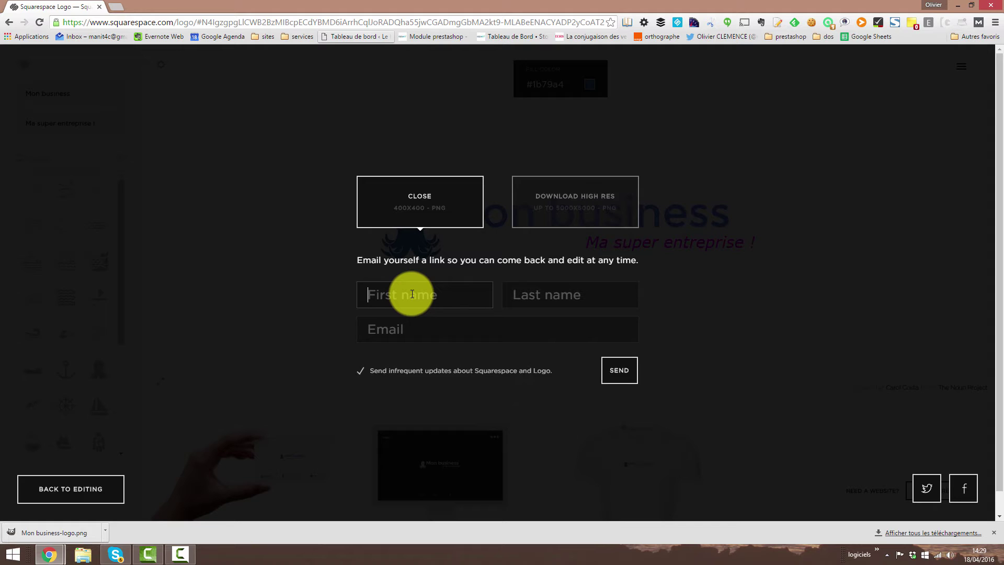
{"action": "left_click", "coordinate": [392, 334]}
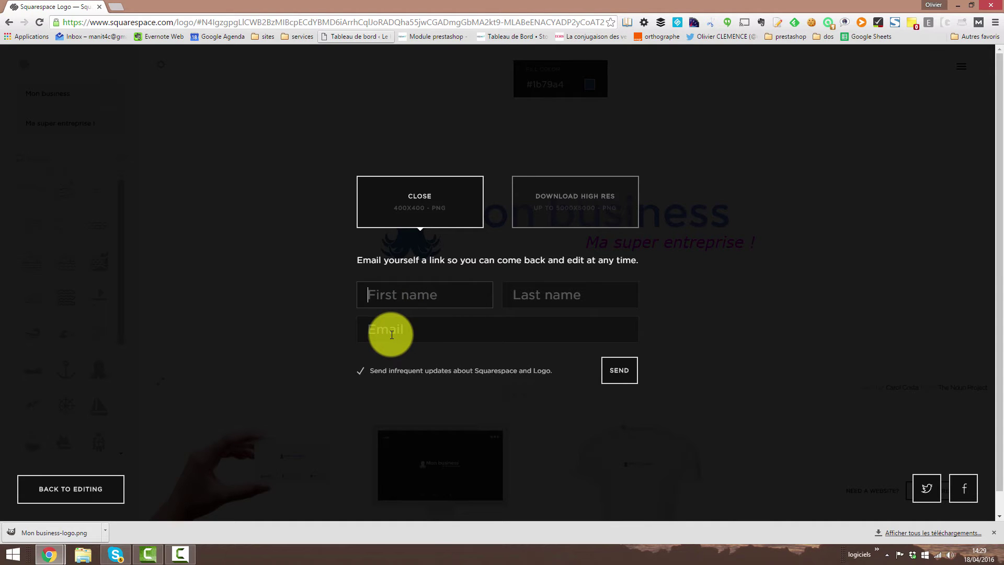
{"action": "left_click", "coordinate": [268, 23]}
{"action": "type", "text": "https://www.graphicsprings.com/start-your-logo"}
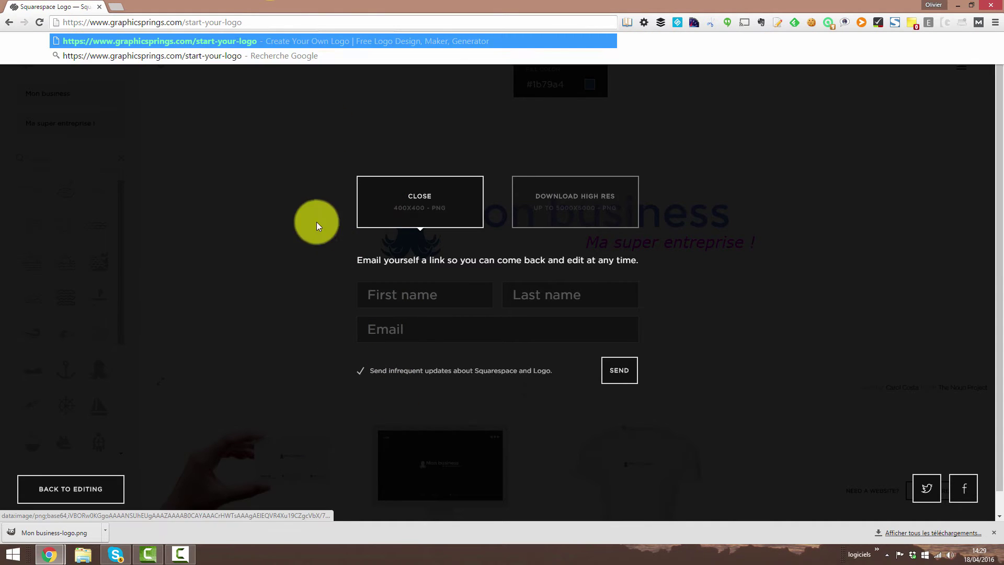
{"action": "left_click_drag", "start_coordinate": [181, 27], "coordinate": [287, 22]}
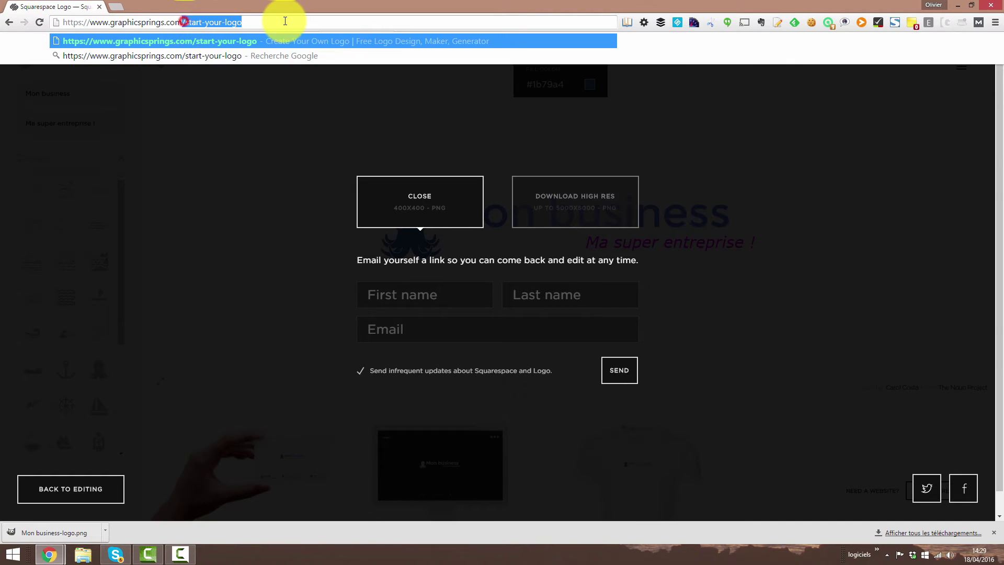
{"action": "key", "text": "BackSpace"}
{"action": "key", "text": "Return"}
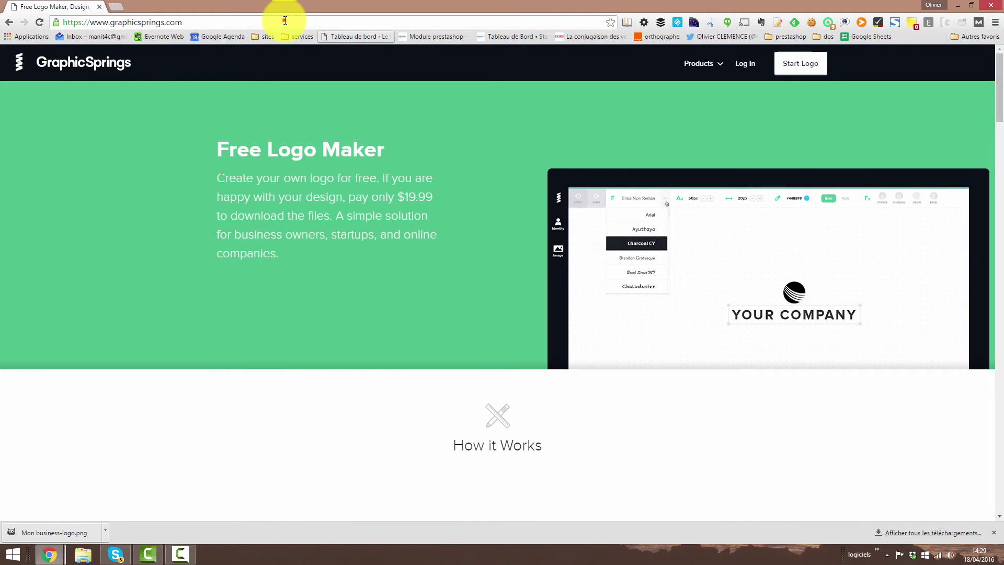
{"action": "left_click", "coordinate": [285, 20]}
{"action": "left_click", "coordinate": [331, 304]}
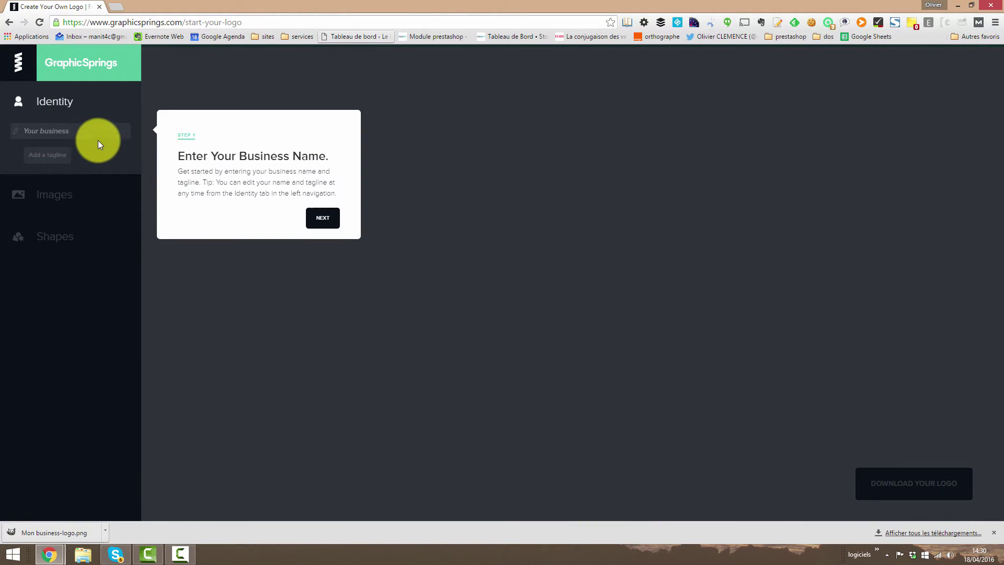
Step: Enter "Mon business" as the business name and "Ma super entreprise" as the only tagline
{"action": "type", "text": "Mon "}
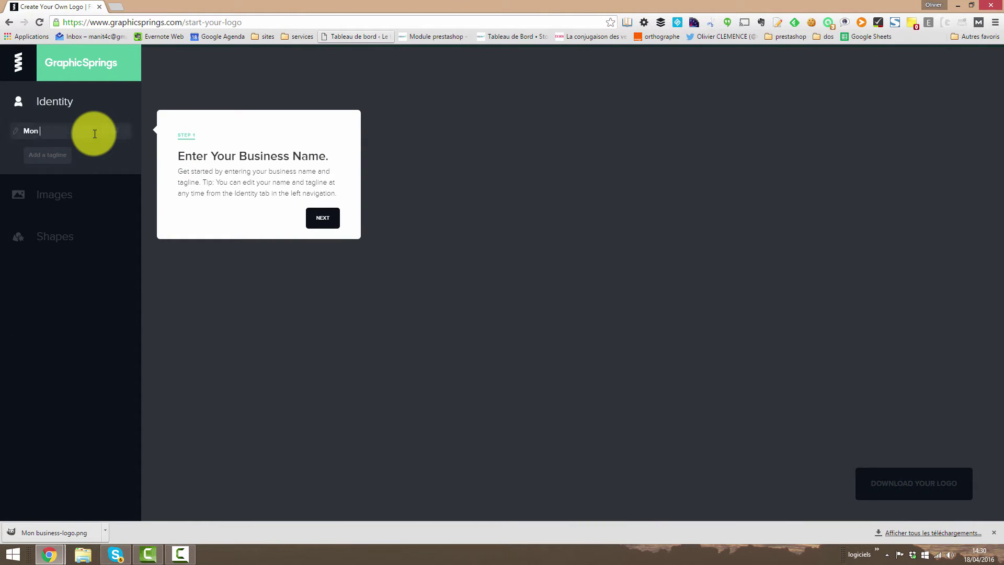
{"action": "type", "text": "business"}
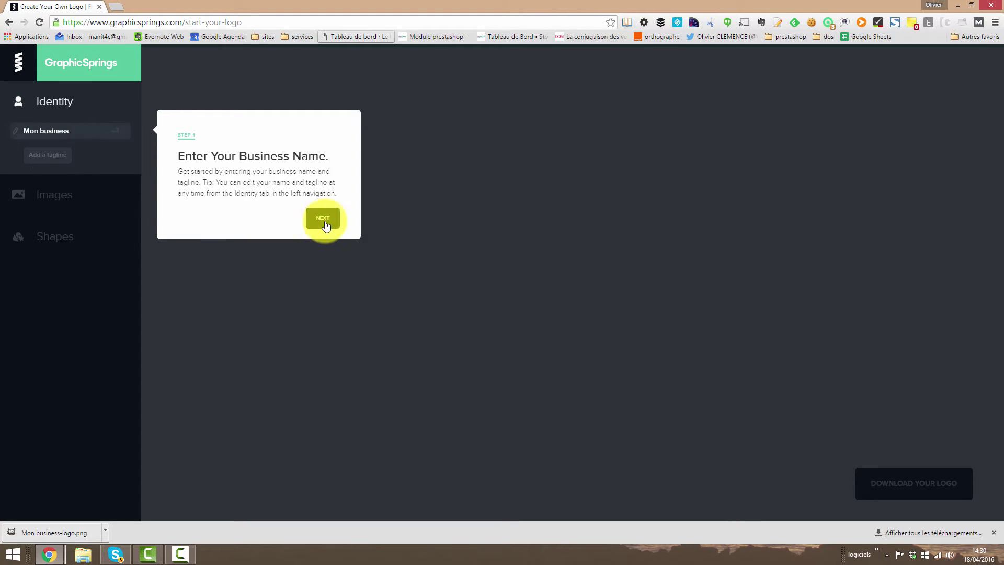
{"action": "left_click", "coordinate": [52, 162]}
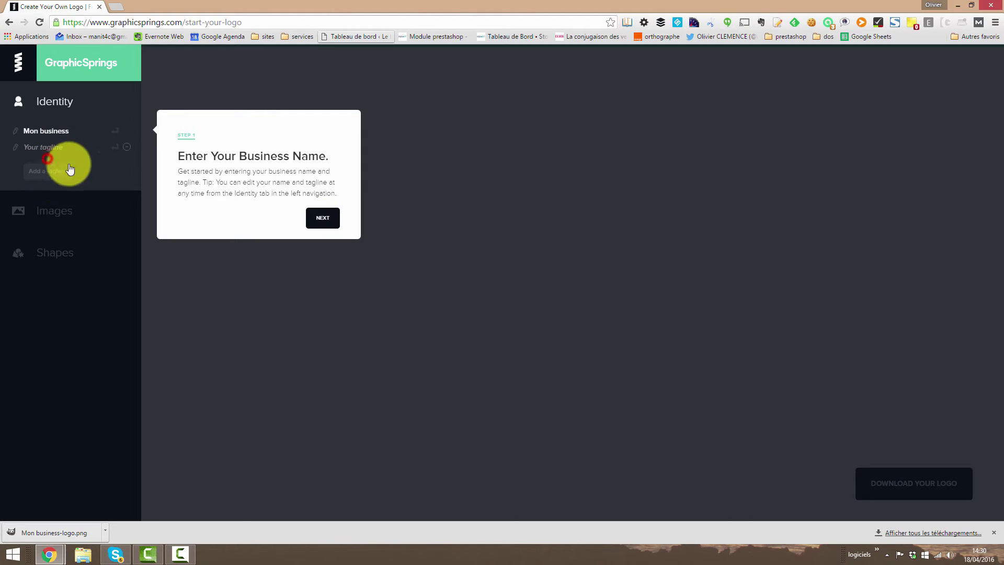
{"action": "left_click", "coordinate": [55, 146]}
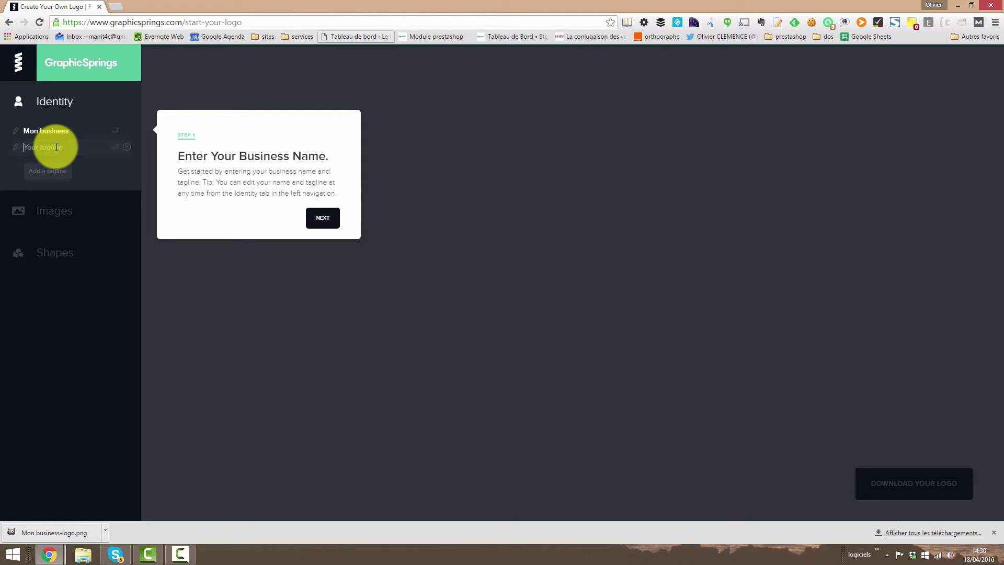
{"action": "type", "text": "Ma super entreprise"}
{"action": "left_click", "coordinate": [52, 173]}
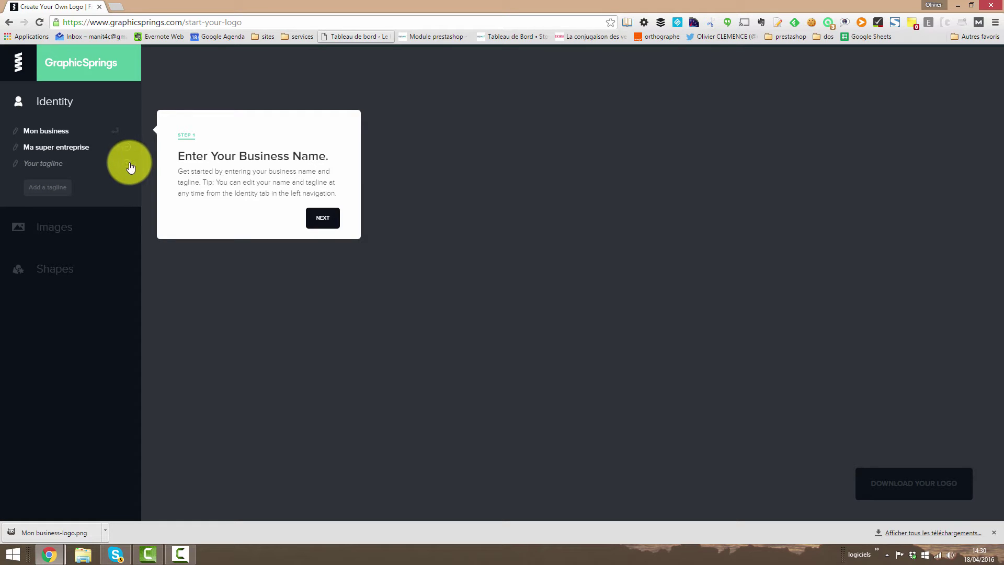
{"action": "left_click", "coordinate": [127, 162]}
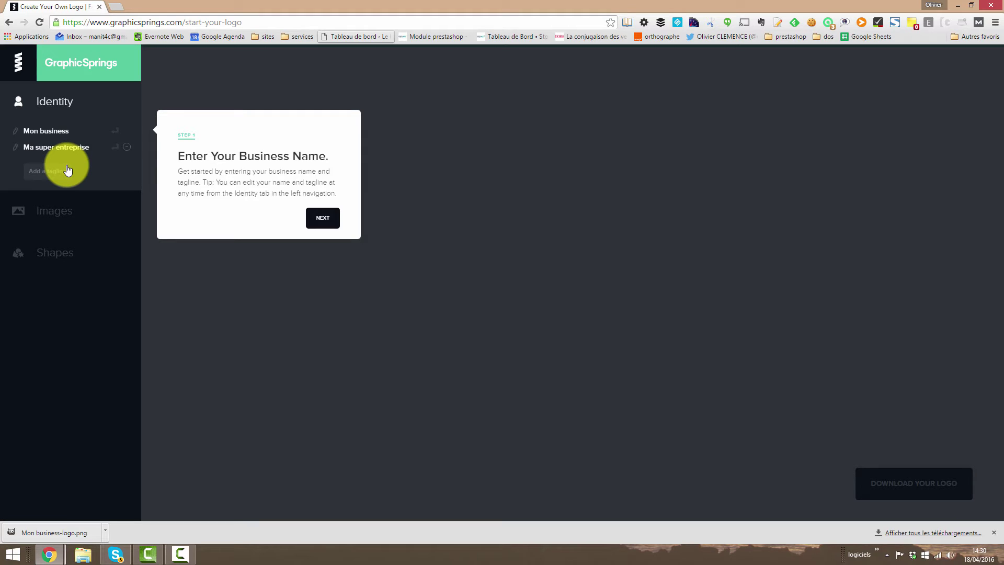
Step: Proceed to the image selection, choose the Cleaning & Maintenance category and dismiss the tutorial hint
{"action": "left_click", "coordinate": [315, 227]}
{"action": "left_click", "coordinate": [99, 180]}
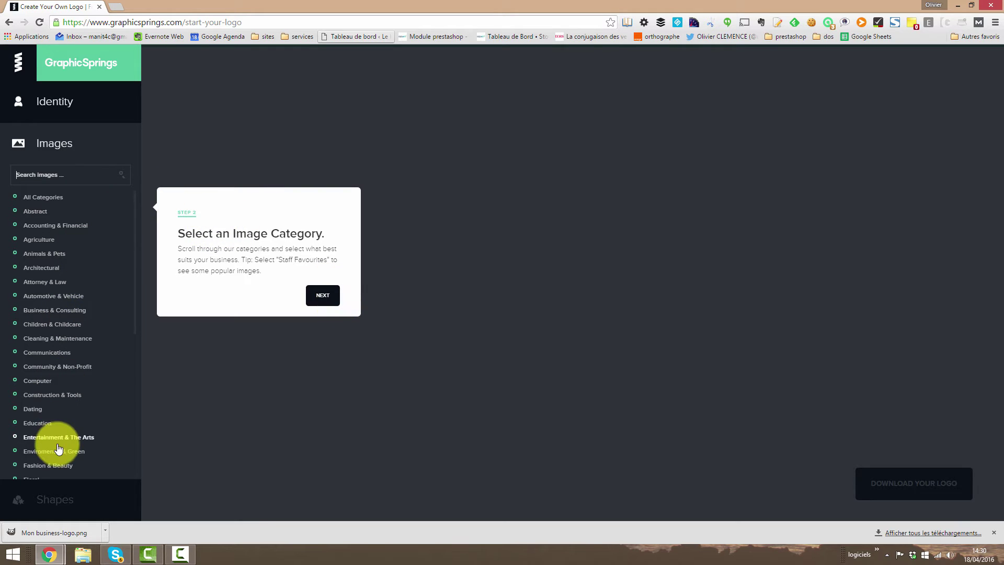
{"action": "mouse_move", "coordinate": [134, 217]}
{"action": "left_mouse_down"}
{"action": "mouse_move", "coordinate": [133, 331]}
{"action": "mouse_move", "coordinate": [137, 224]}
{"action": "left_mouse_up"}
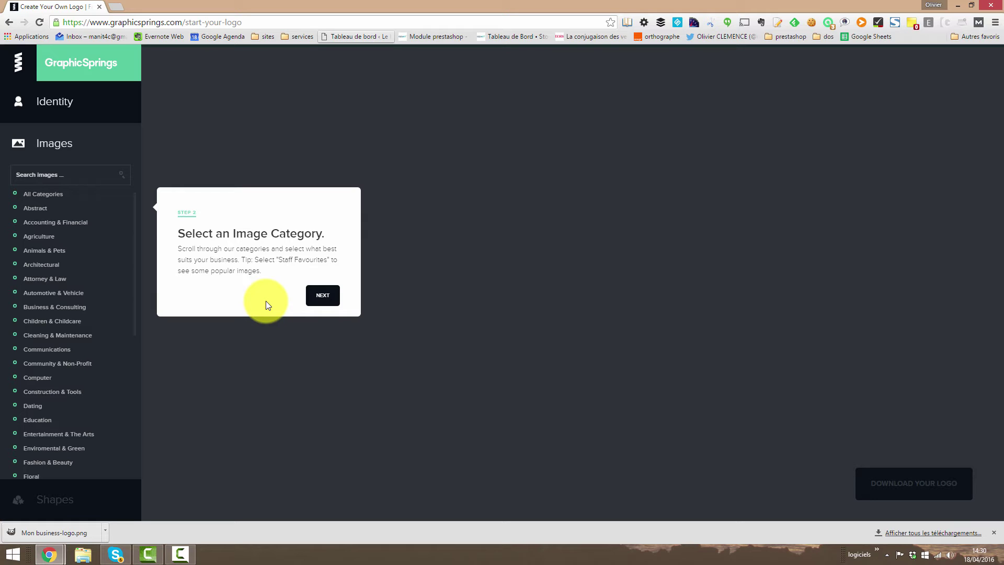
{"action": "left_click", "coordinate": [68, 172]}
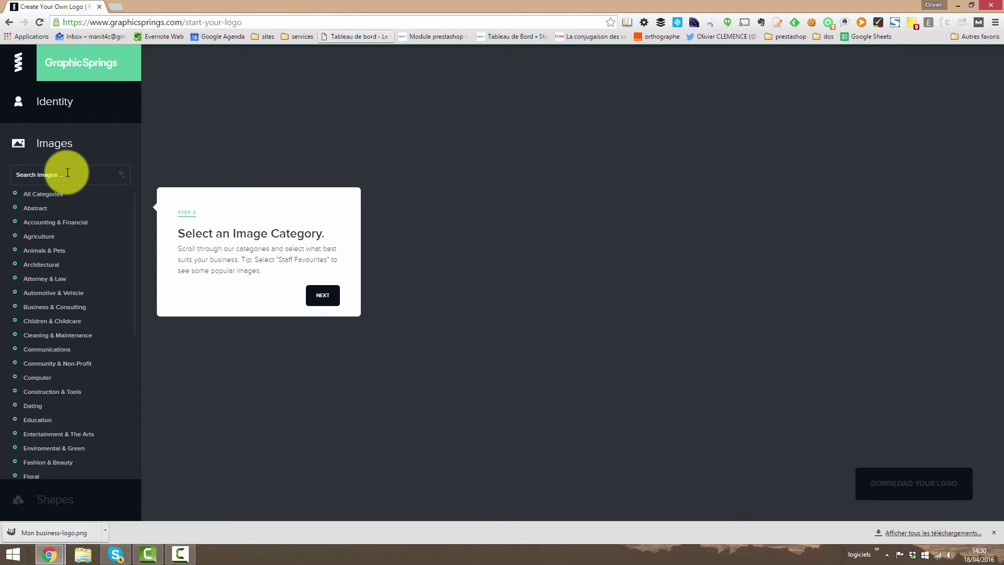
{"action": "left_click", "coordinate": [74, 339]}
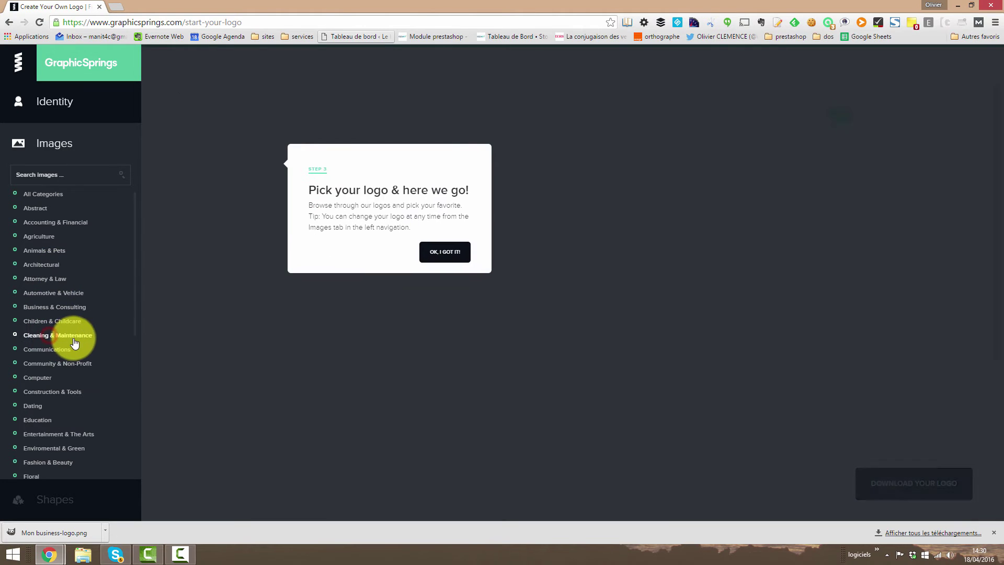
{"action": "scroll", "coordinate": [75, 343], "scroll_direction": "down", "scroll_amount": 1}
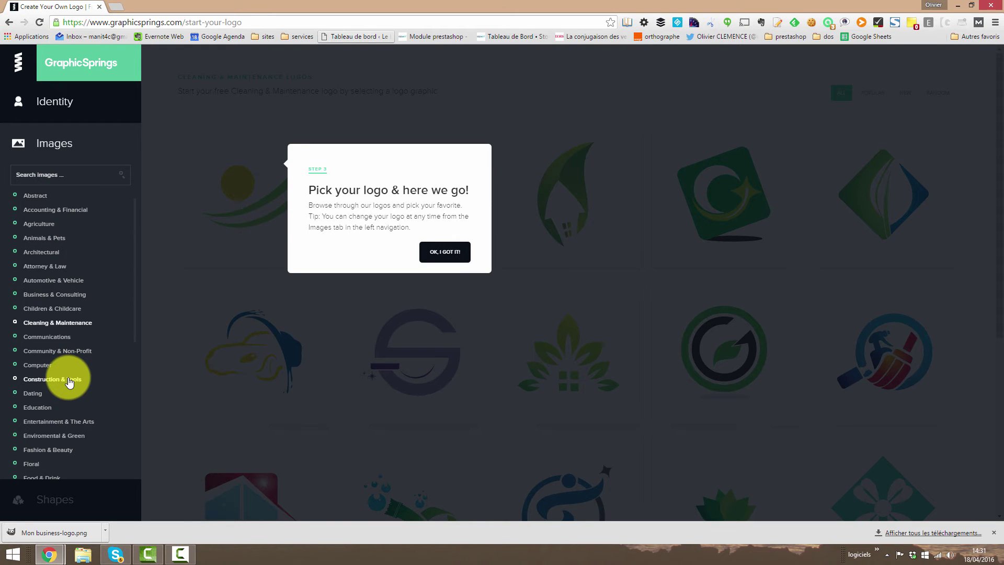
{"action": "left_click", "coordinate": [445, 251]}
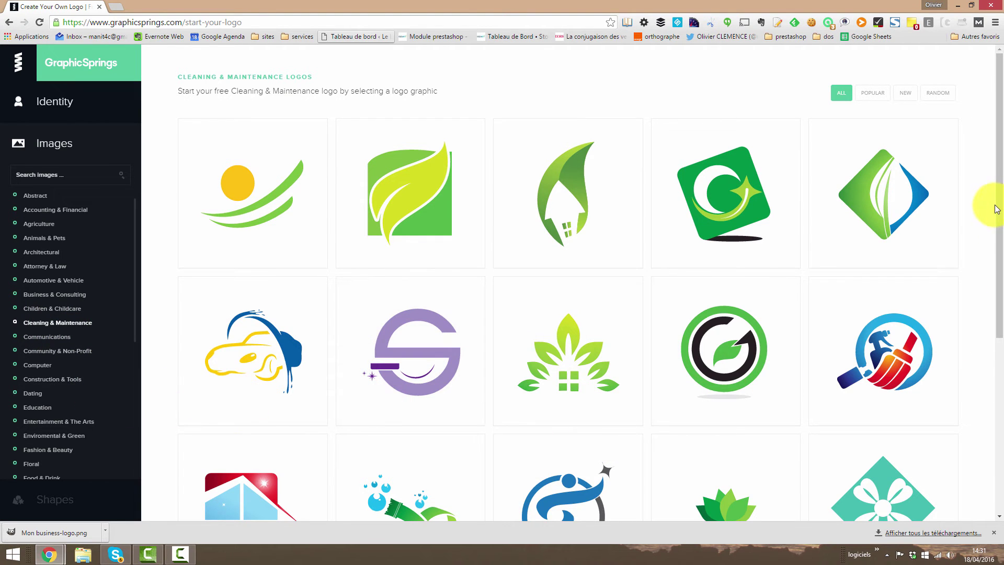
Step: Browse the first two pages of Cleaning & Maintenance graphics, trying the Popular filter before going back to All
{"action": "left_click_drag", "start_coordinate": [996, 209], "coordinate": [998, 242]}
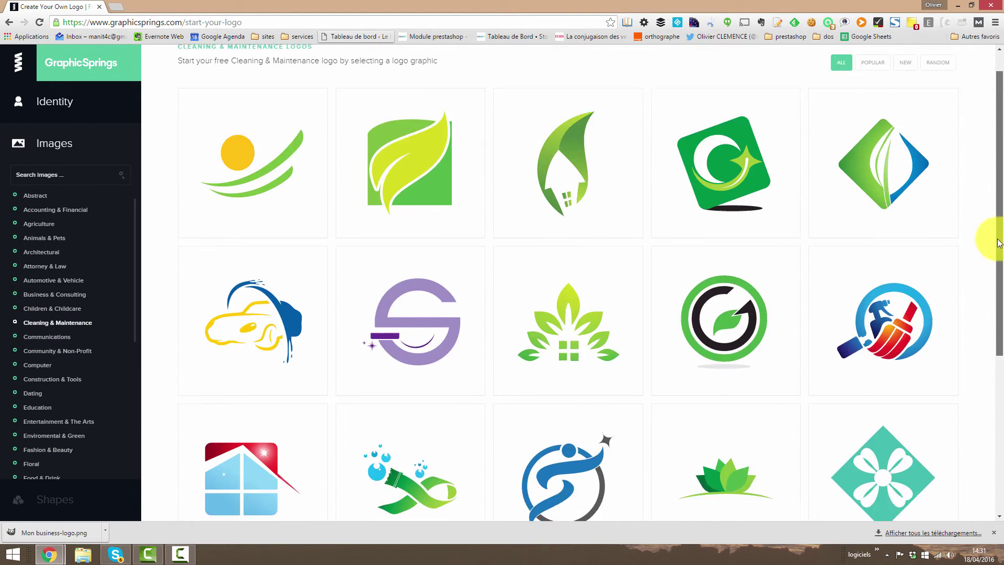
{"action": "scroll", "coordinate": [998, 242], "scroll_direction": "down", "scroll_amount": 5}
{"action": "scroll", "coordinate": [988, 410], "scroll_direction": "up", "scroll_amount": 6}
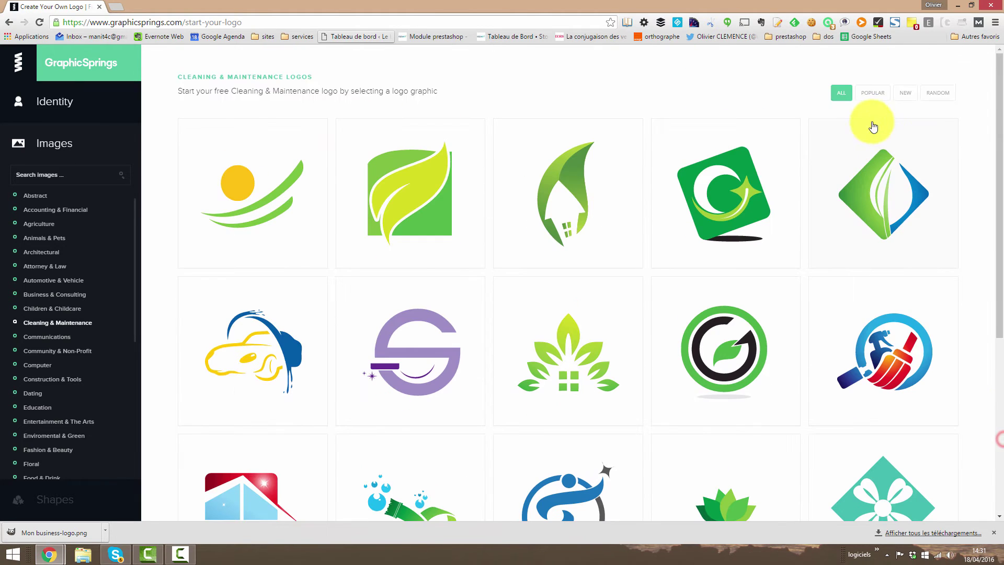
{"action": "left_click", "coordinate": [874, 94]}
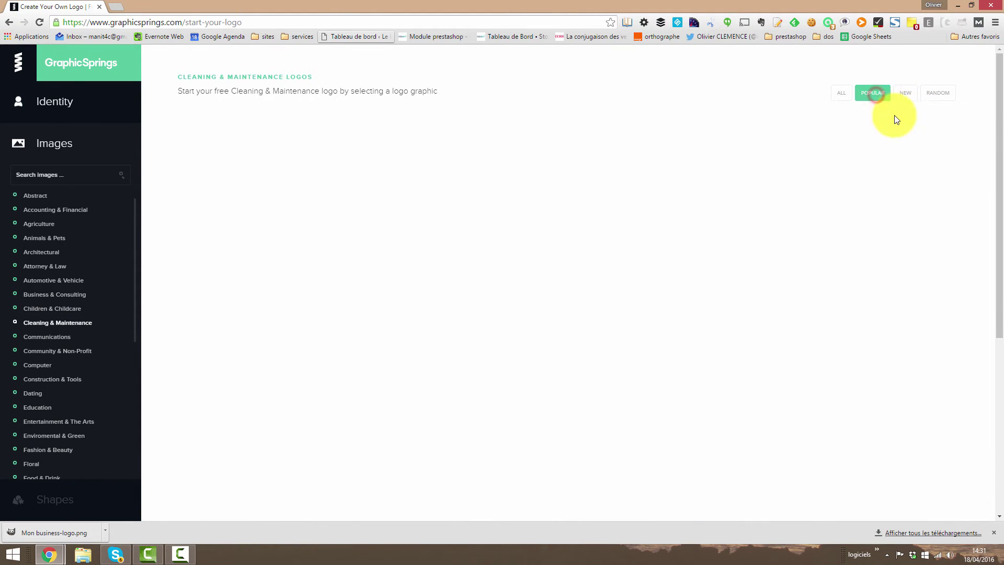
{"action": "left_click", "coordinate": [840, 94]}
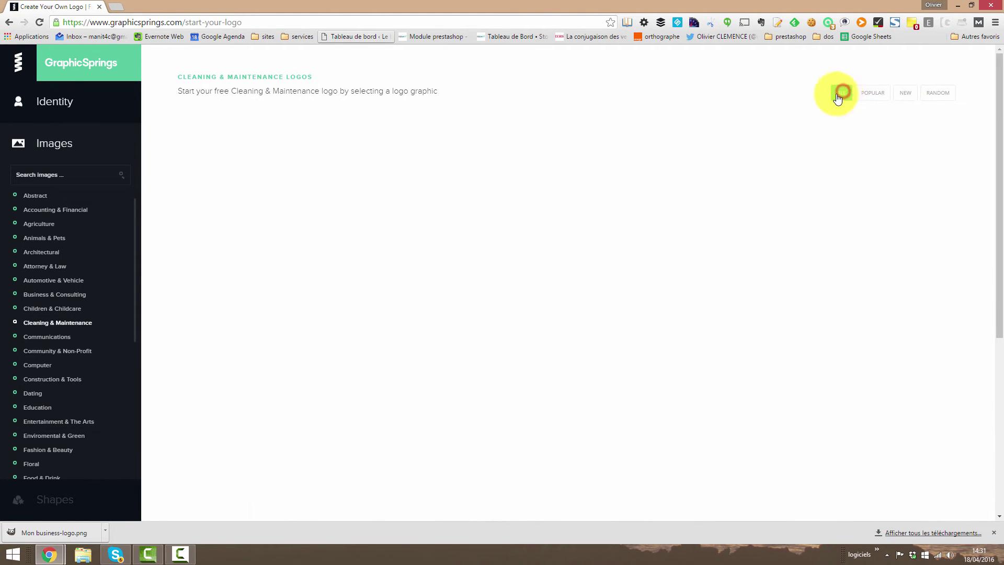
{"action": "scroll", "coordinate": [992, 264], "scroll_direction": "down", "scroll_amount": 4}
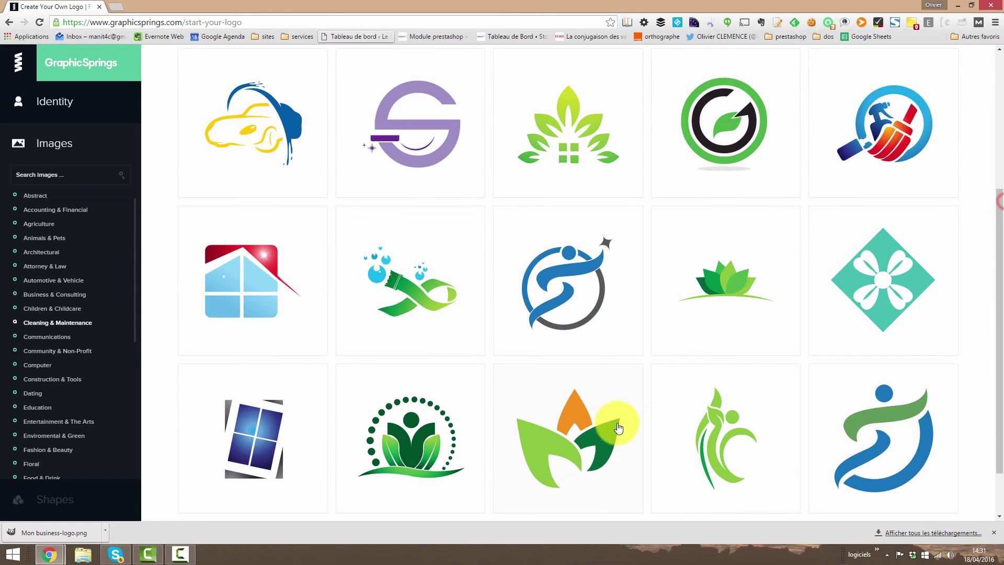
{"action": "scroll", "coordinate": [619, 428], "scroll_direction": "down", "scroll_amount": 3}
{"action": "left_click", "coordinate": [520, 479]}
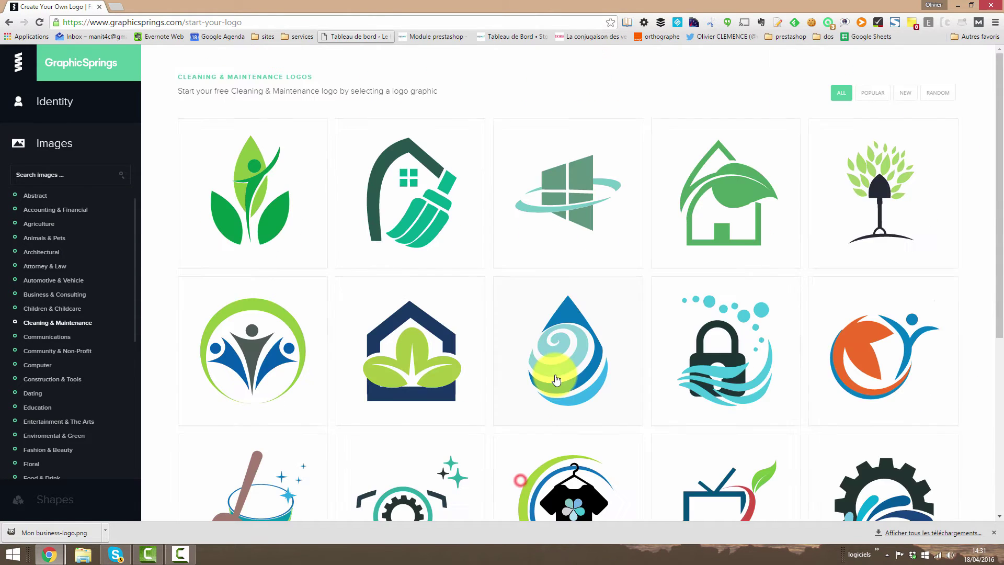
{"action": "scroll", "coordinate": [802, 359], "scroll_direction": "down", "scroll_amount": 3}
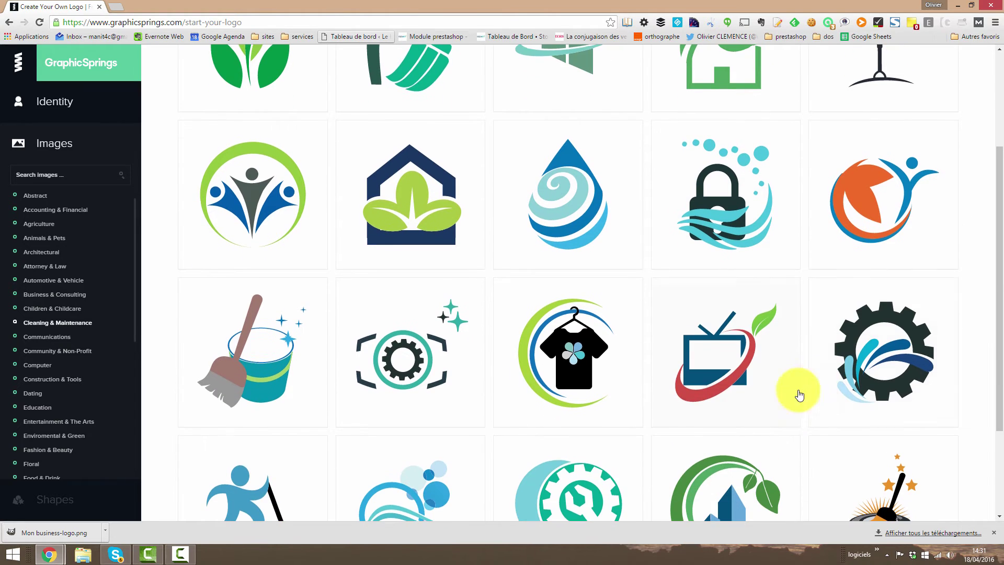
{"action": "scroll", "coordinate": [821, 384], "scroll_direction": "down", "scroll_amount": 1}
{"action": "scroll", "coordinate": [376, 366], "scroll_direction": "down", "scroll_amount": 1}
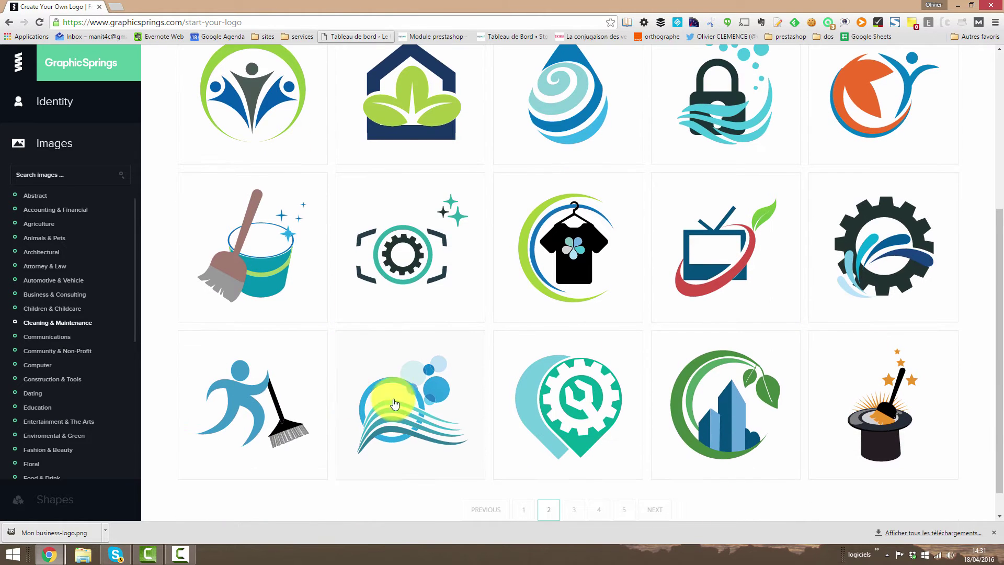
Step: Pick the blue car graphic from page 3 of the Cleaning & Maintenance logos and dismiss the editing tip
{"action": "left_click", "coordinate": [571, 511]}
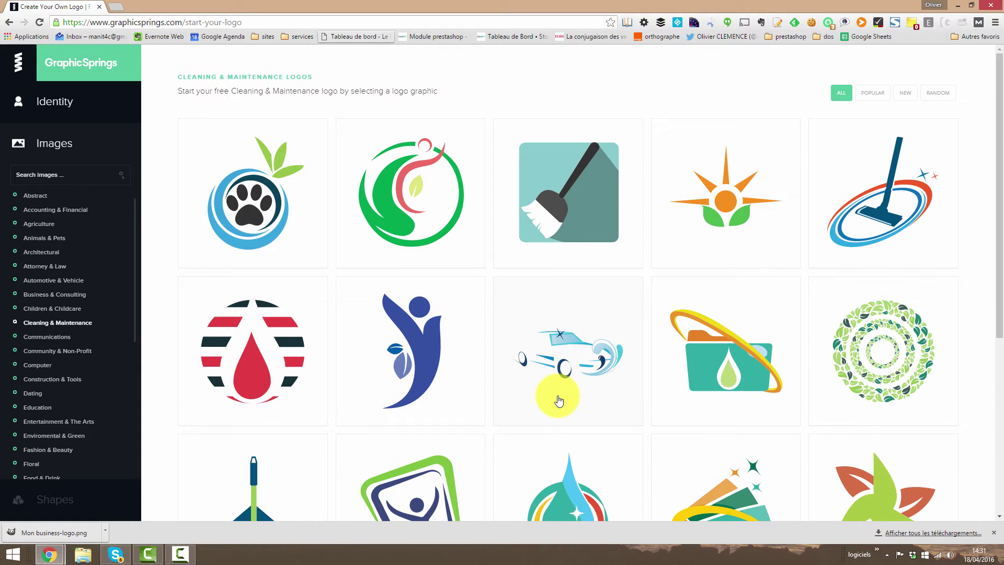
{"action": "left_click", "coordinate": [558, 355]}
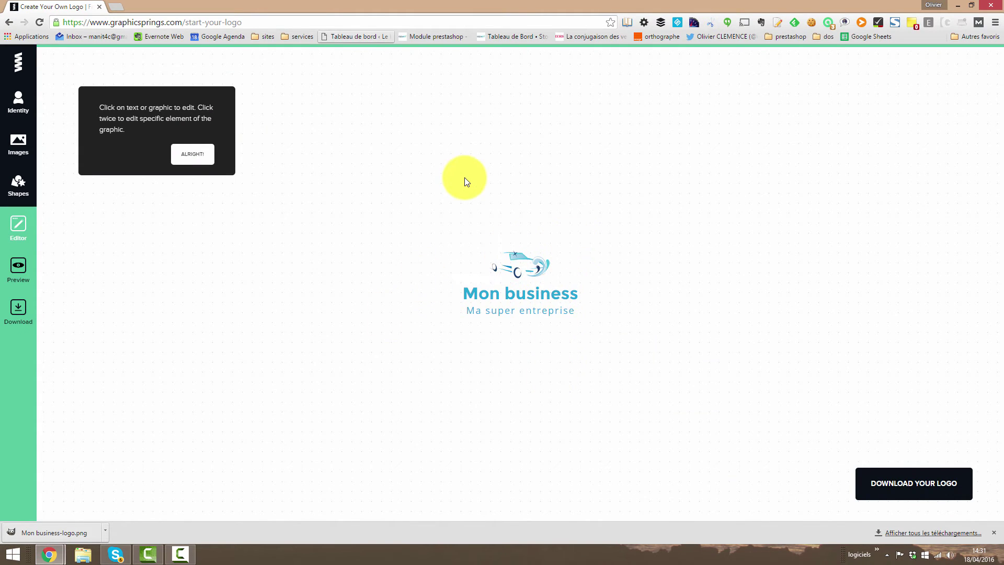
{"action": "left_click", "coordinate": [192, 155]}
Step: Move the car graphic from above the business name to the left of the text
{"action": "left_click", "coordinate": [516, 300]}
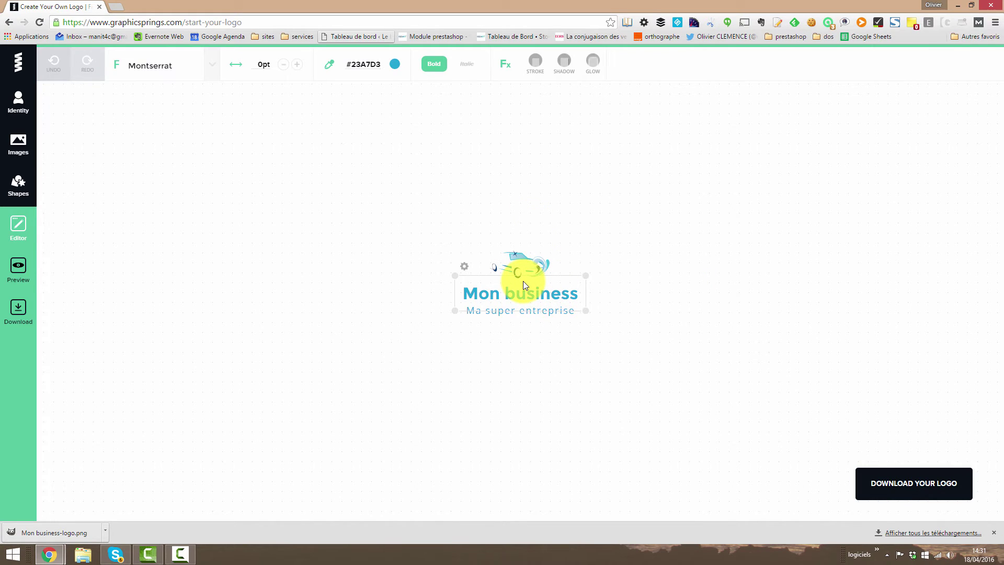
{"action": "left_click", "coordinate": [514, 321]}
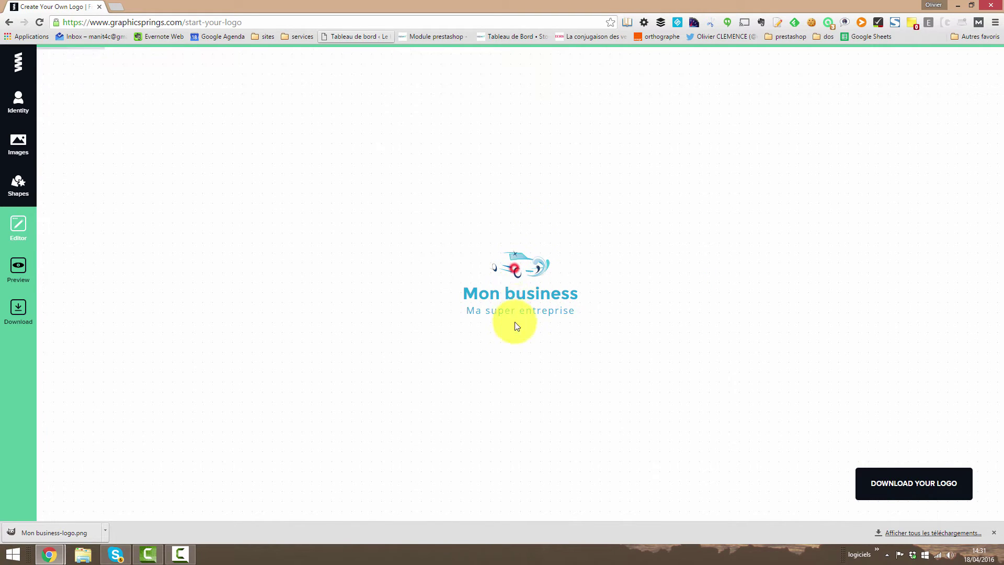
{"action": "left_click", "coordinate": [518, 261]}
{"action": "left_click", "coordinate": [440, 295]}
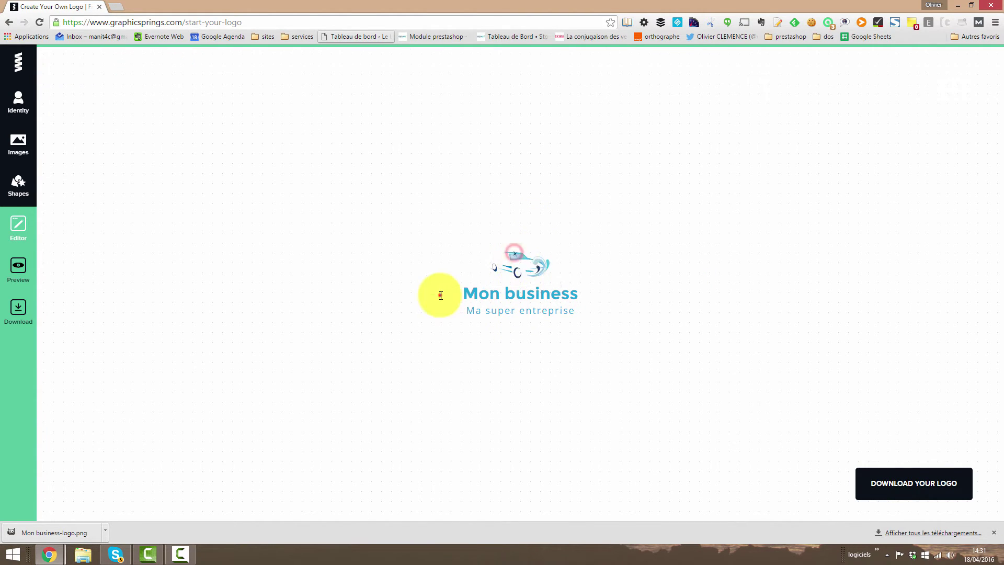
{"action": "left_click", "coordinate": [527, 283]}
{"action": "left_click_drag", "start_coordinate": [539, 272], "coordinate": [316, 302]}
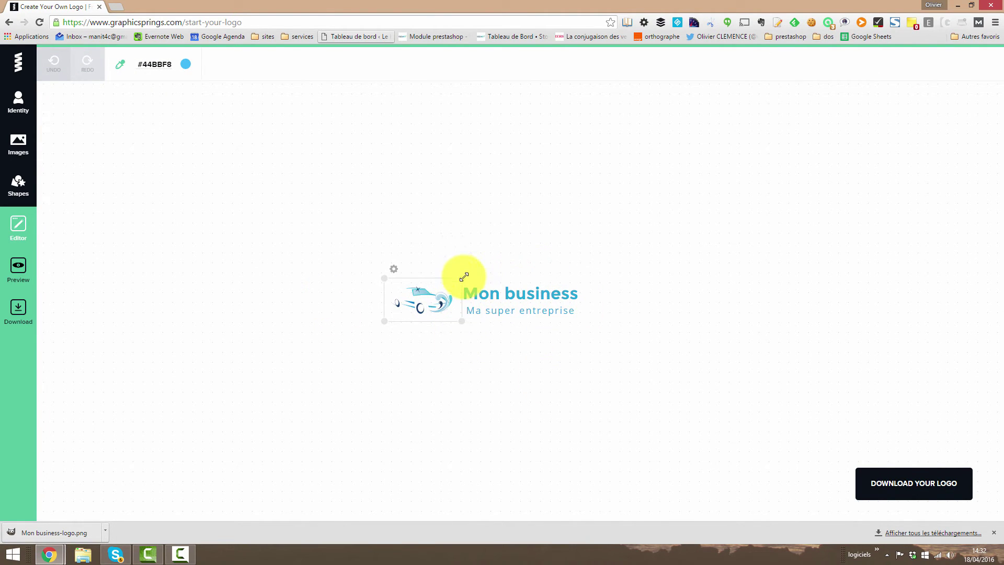
Step: Enlarge the car graphic slightly, tilt it counterclockwise beside the text, and deselect it
{"action": "left_click_drag", "start_coordinate": [464, 277], "coordinate": [384, 273]}
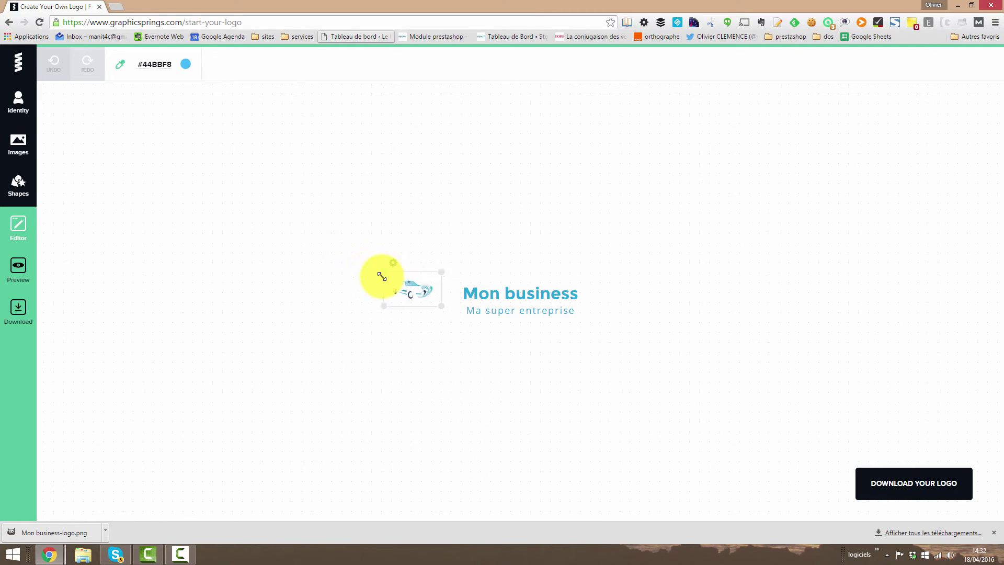
{"action": "left_click_drag", "start_coordinate": [450, 321], "coordinate": [456, 315]}
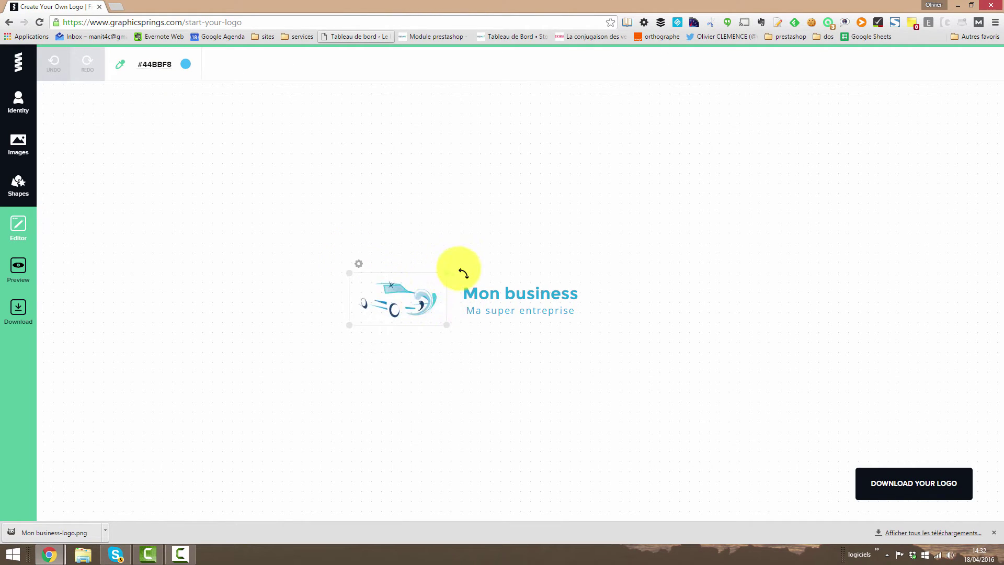
{"action": "left_click_drag", "start_coordinate": [455, 266], "coordinate": [433, 228]}
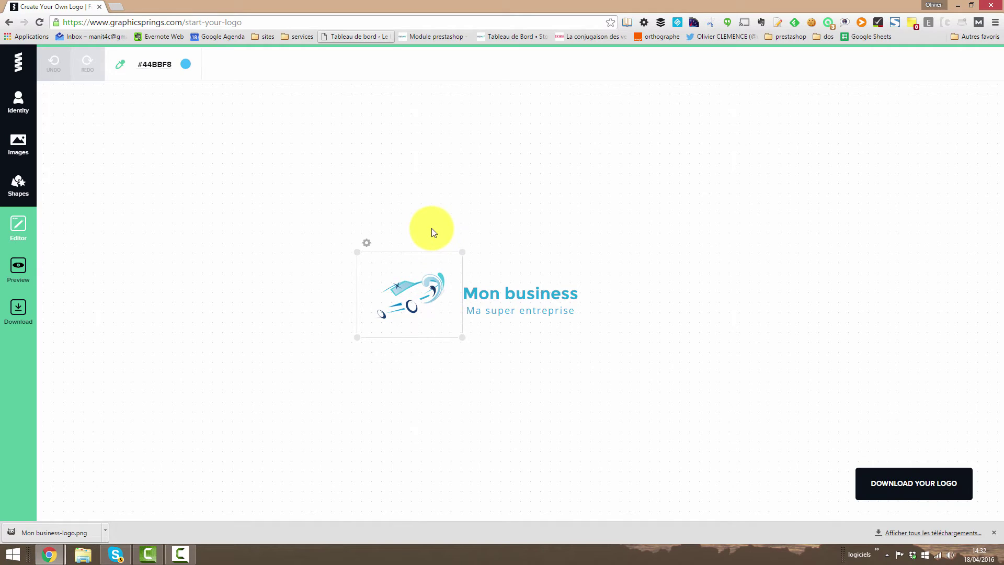
{"action": "left_click", "coordinate": [507, 253]}
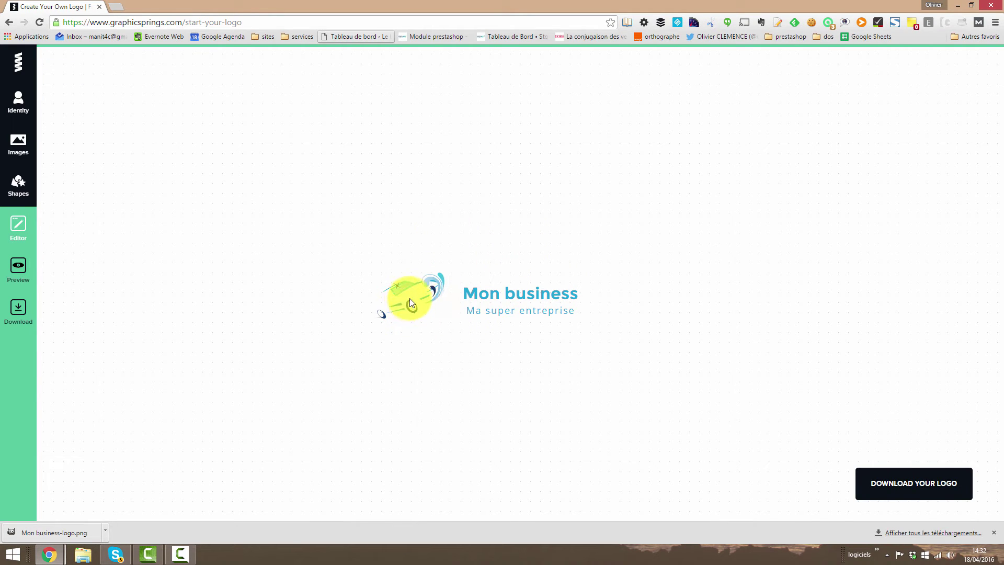
Step: Try the Pacifico font on the "Mon business" text, and settle on Indie Flower
{"action": "left_click", "coordinate": [531, 290]}
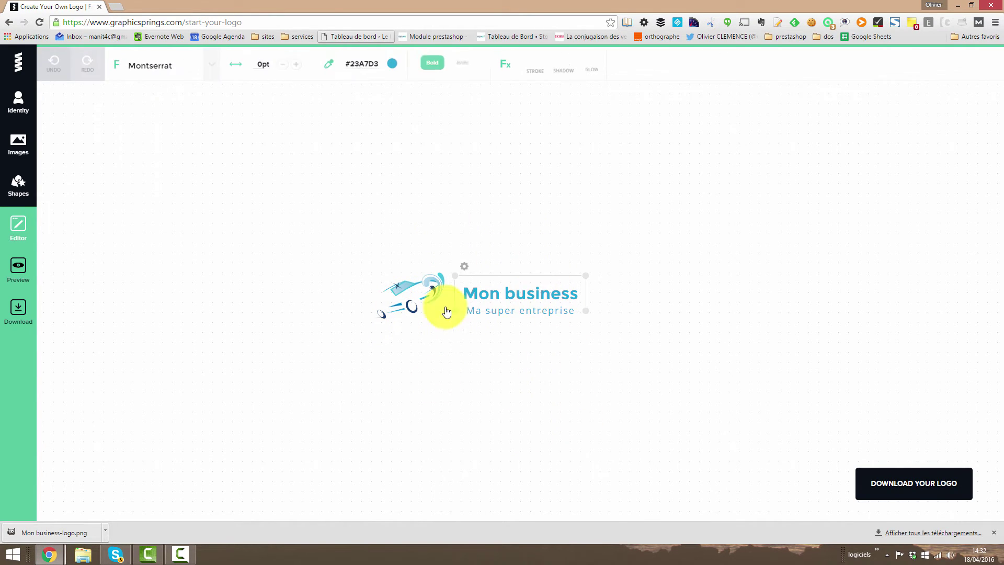
{"action": "left_click", "coordinate": [168, 65]}
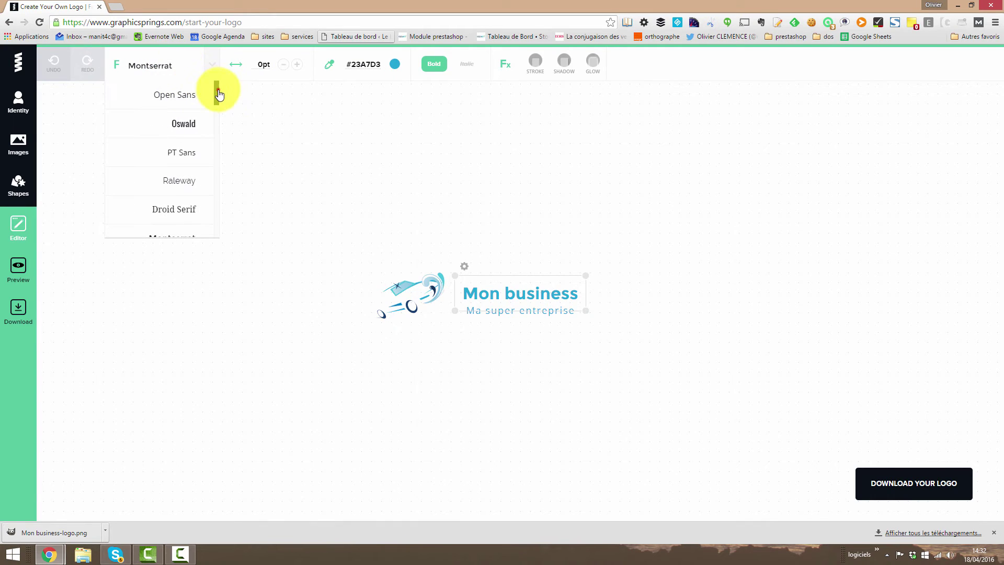
{"action": "left_click_drag", "start_coordinate": [218, 90], "coordinate": [219, 123]}
{"action": "left_click", "coordinate": [160, 65]}
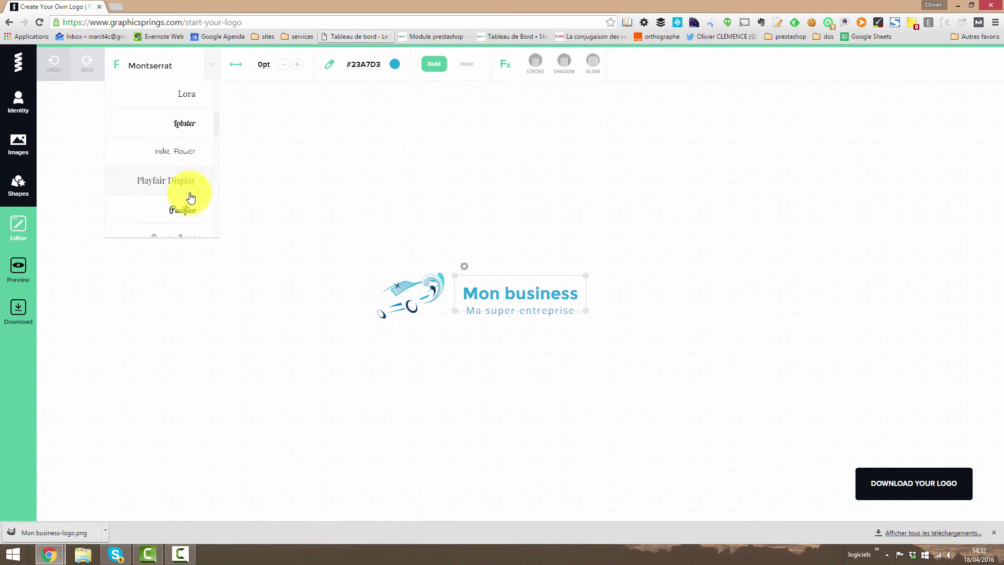
{"action": "left_click", "coordinate": [190, 210]}
{"action": "left_click", "coordinate": [147, 62]}
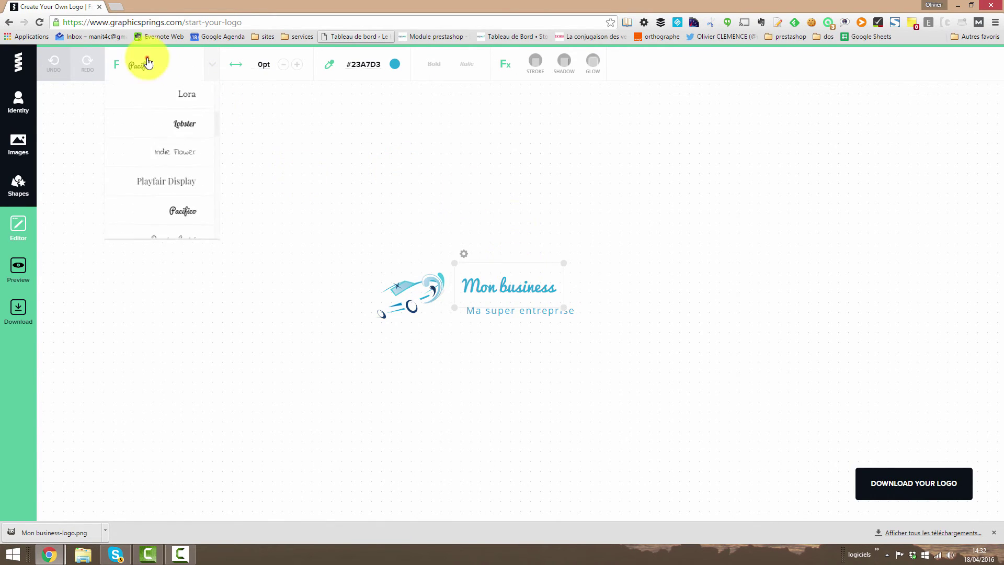
{"action": "scroll", "coordinate": [179, 201], "scroll_direction": "down", "scroll_amount": 1}
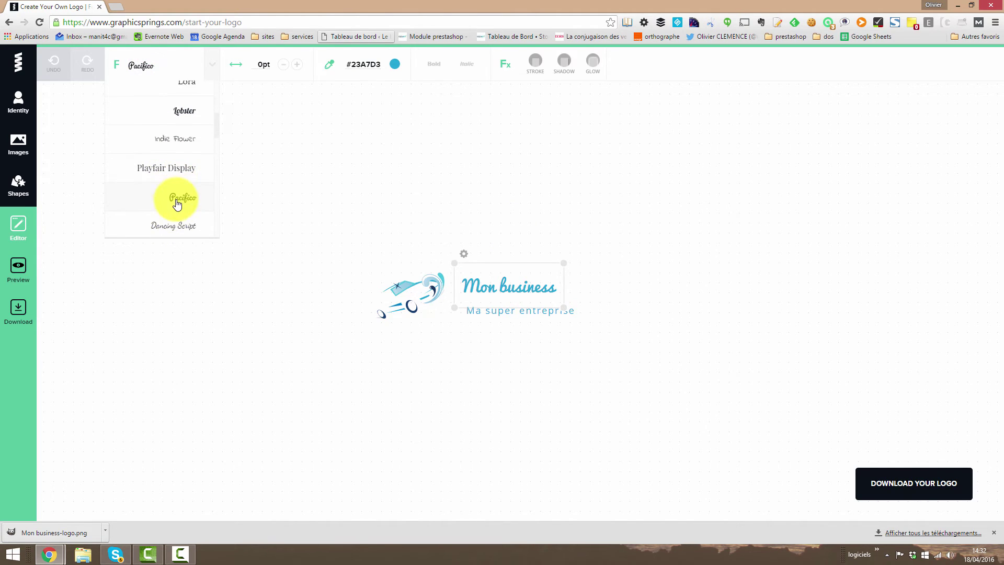
{"action": "left_click", "coordinate": [199, 141]}
Step: Change the colour of the "Ma super entreprise" tagline to solid magenta #f70dcf
{"action": "left_click", "coordinate": [481, 314]}
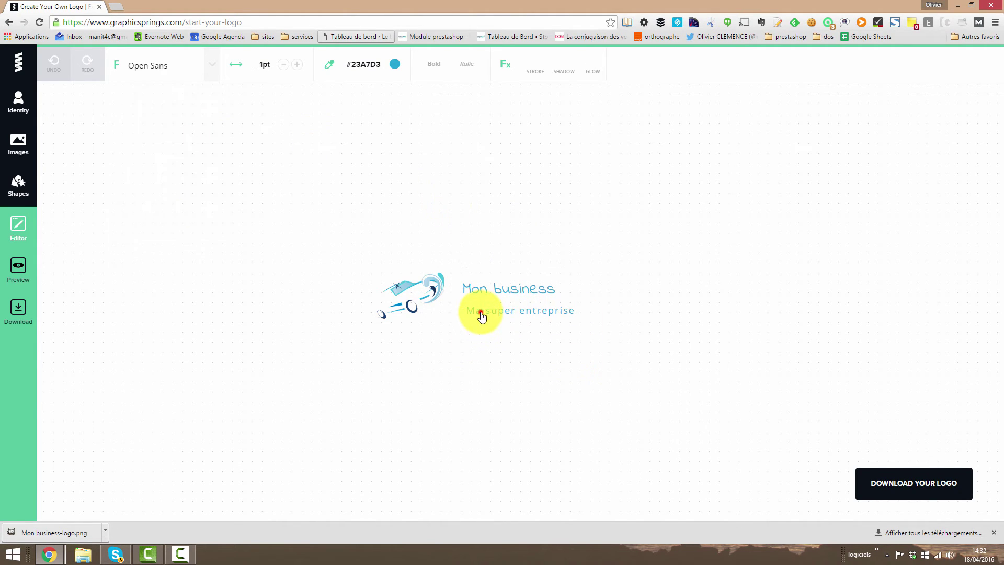
{"action": "left_click", "coordinate": [364, 64]}
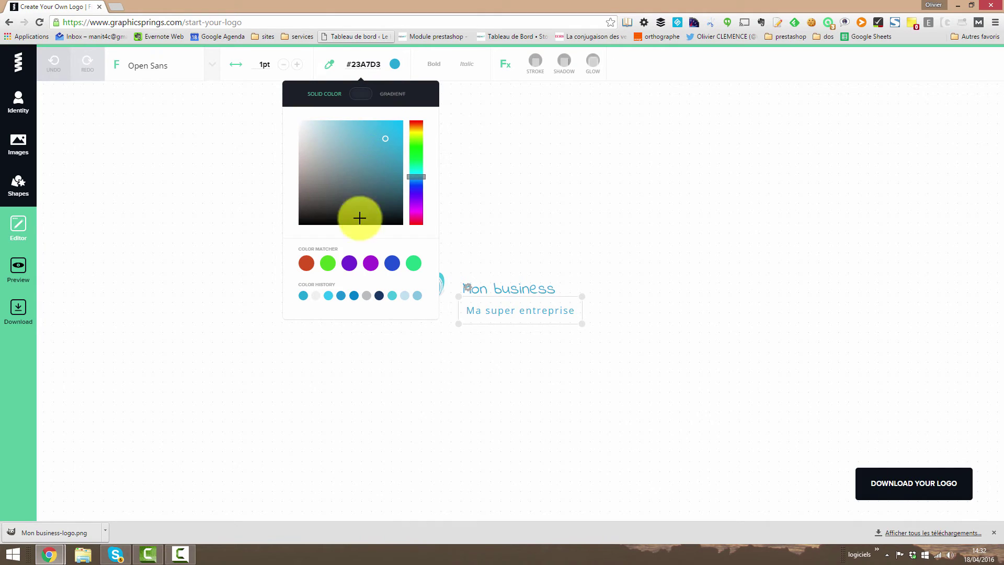
{"action": "left_click_drag", "start_coordinate": [360, 217], "coordinate": [414, 204]}
{"action": "left_click_drag", "start_coordinate": [395, 157], "coordinate": [398, 128]}
{"action": "left_click", "coordinate": [465, 95]}
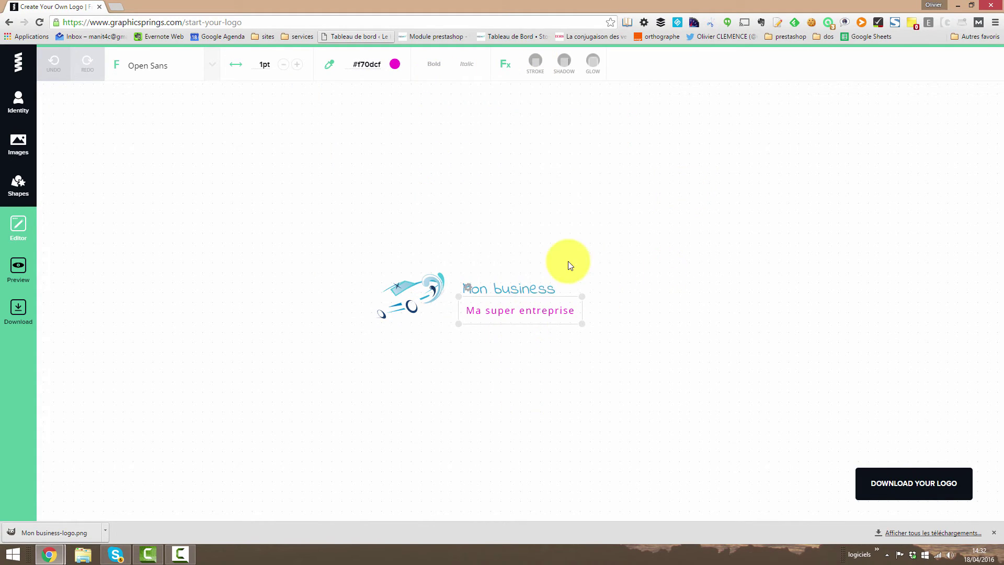
Step: Turn on the stroke effect for the "Ma super entreprise" tagline, shift its hue to yellow-green, and set its thickness to 0pt
{"action": "mouse_move", "coordinate": [530, 69]}
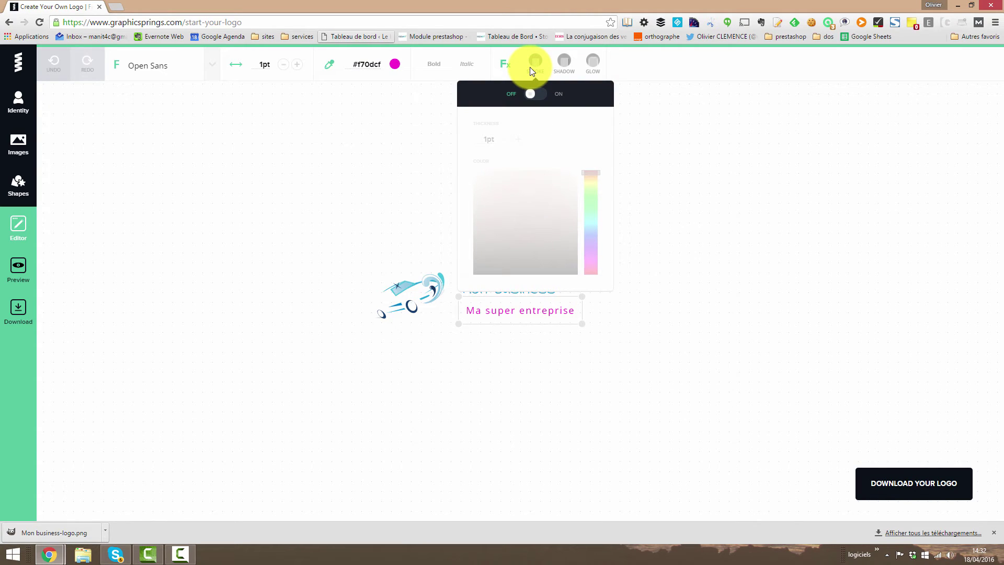
{"action": "left_click", "coordinate": [532, 95]}
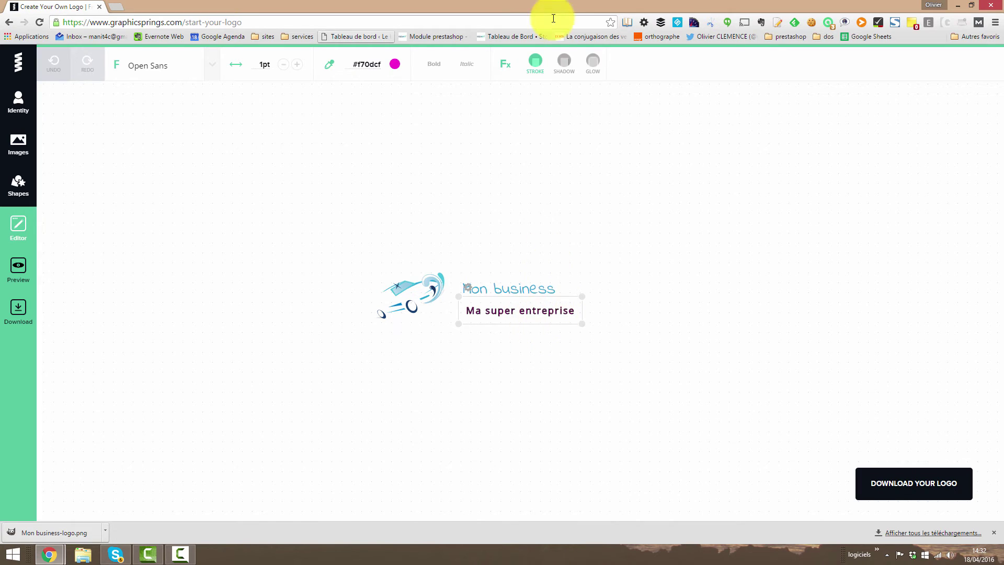
{"action": "mouse_move", "coordinate": [525, 64]}
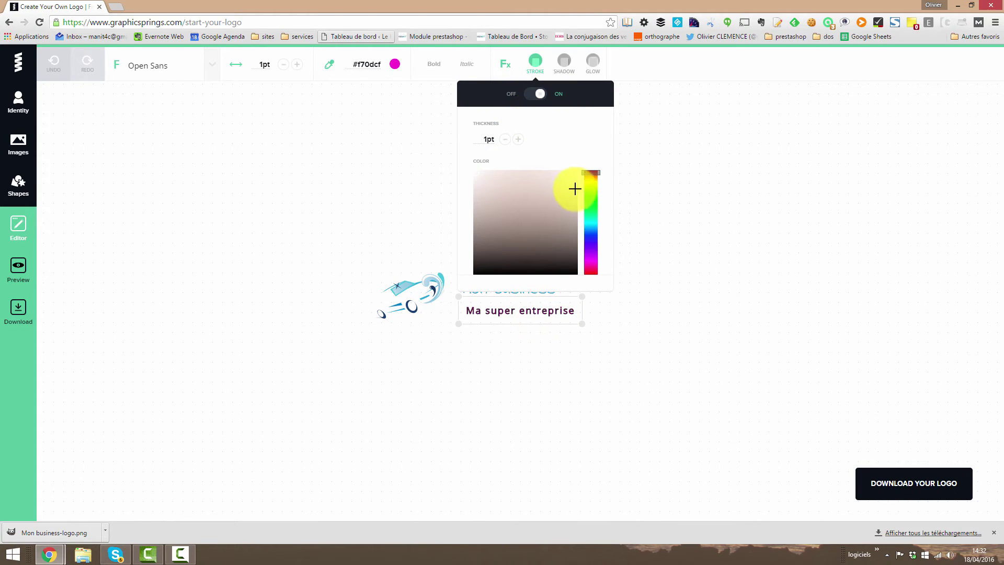
{"action": "left_click_drag", "start_coordinate": [590, 180], "coordinate": [591, 193]}
{"action": "left_click", "coordinate": [504, 140]}
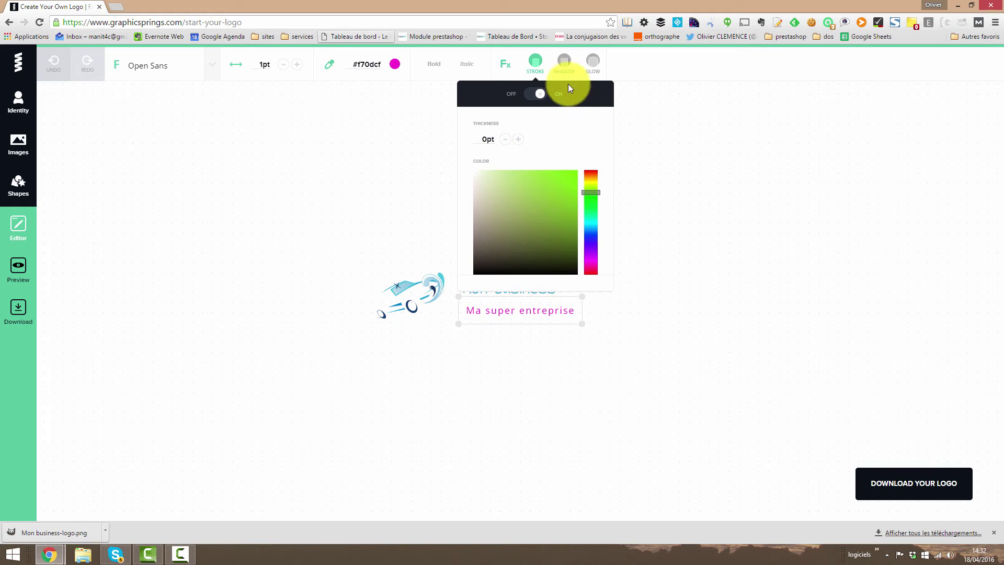
Step: Try the shadow effect on the "Ma super entreprise" tagline and switch it off
{"action": "left_click", "coordinate": [564, 61]}
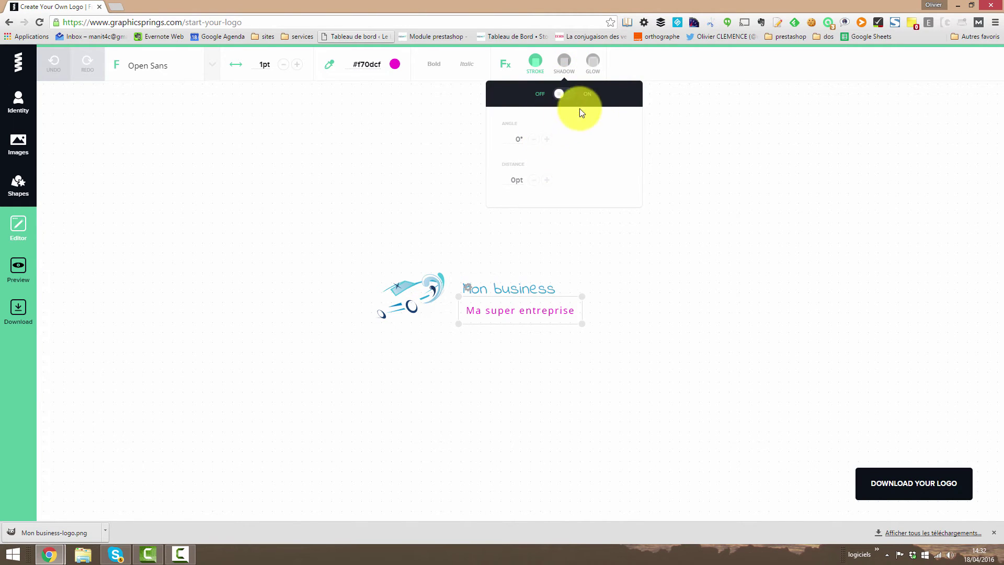
{"action": "left_click", "coordinate": [561, 94]}
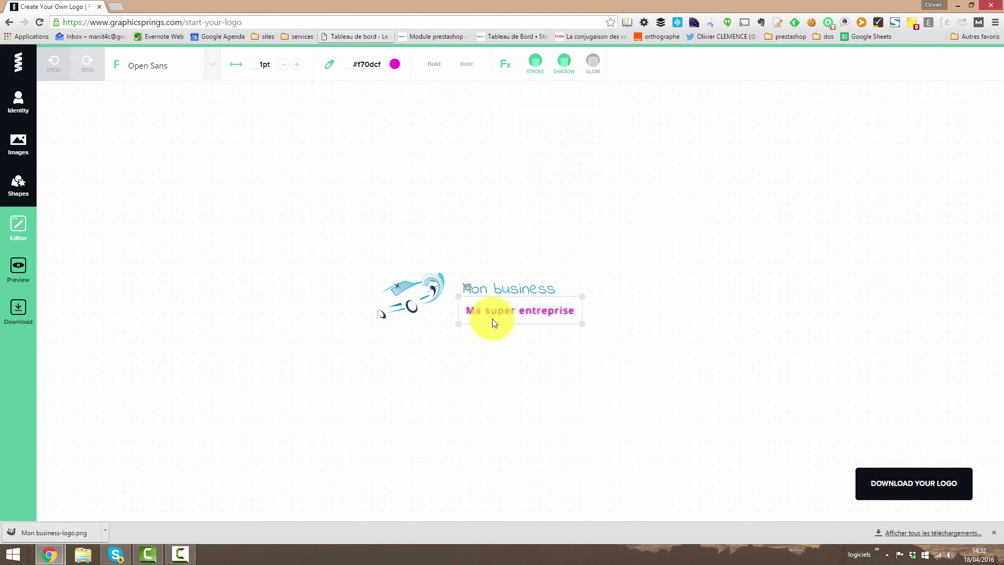
{"action": "left_click", "coordinate": [574, 59]}
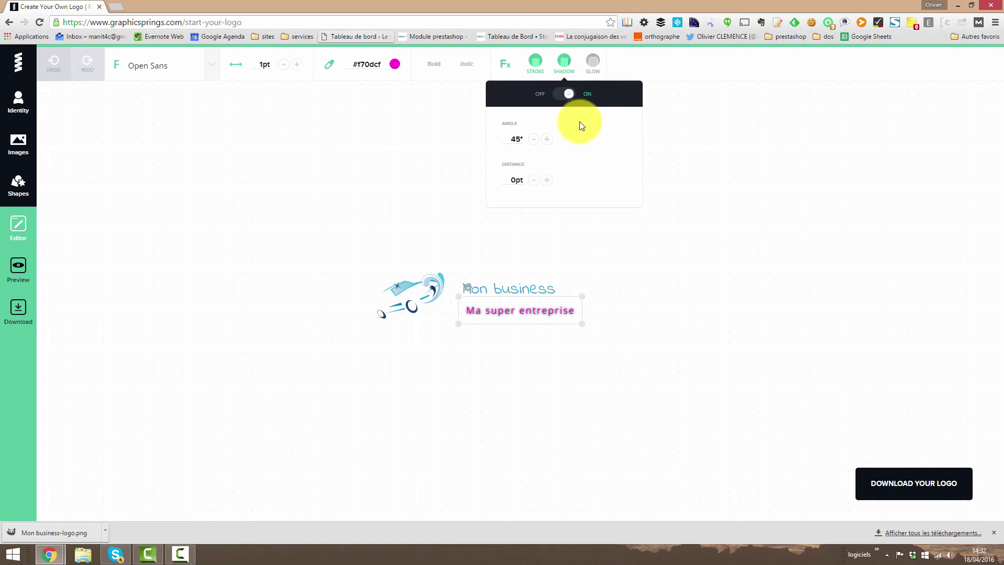
{"action": "mouse_move", "coordinate": [569, 64]}
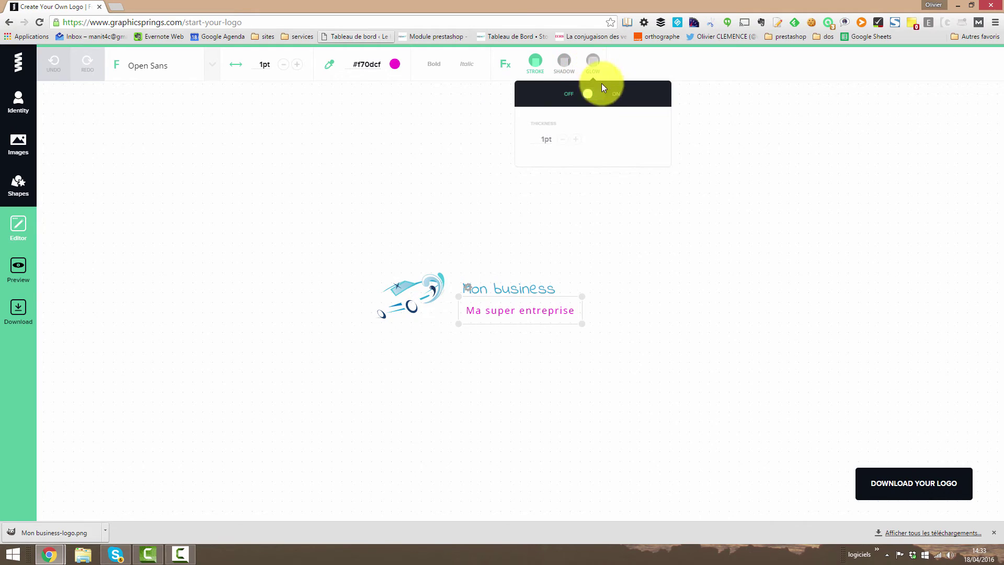
Step: Turn on the glow effect for the "Ma super entreprise" tagline and deselect the text
{"action": "left_click", "coordinate": [596, 95]}
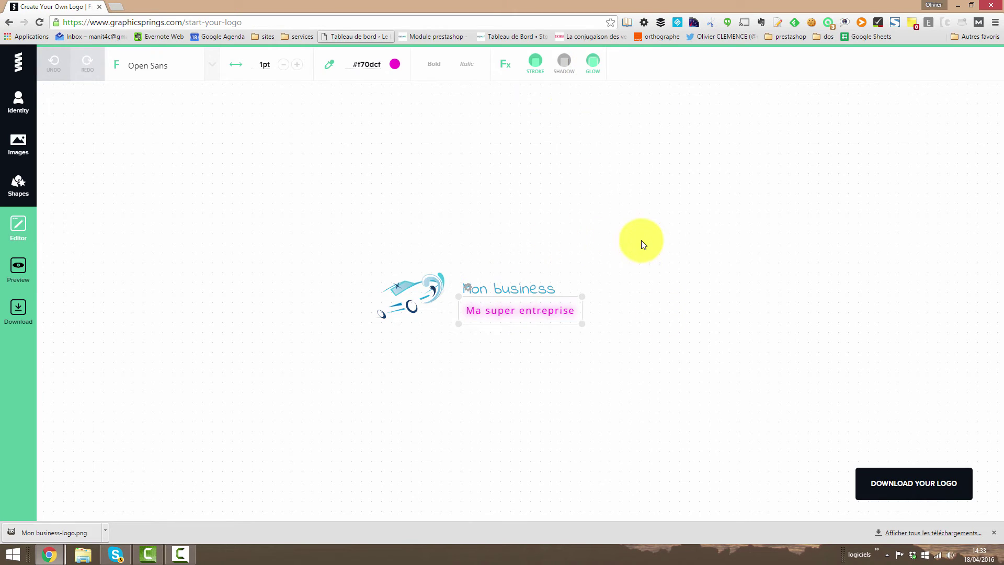
{"action": "left_click", "coordinate": [498, 227]}
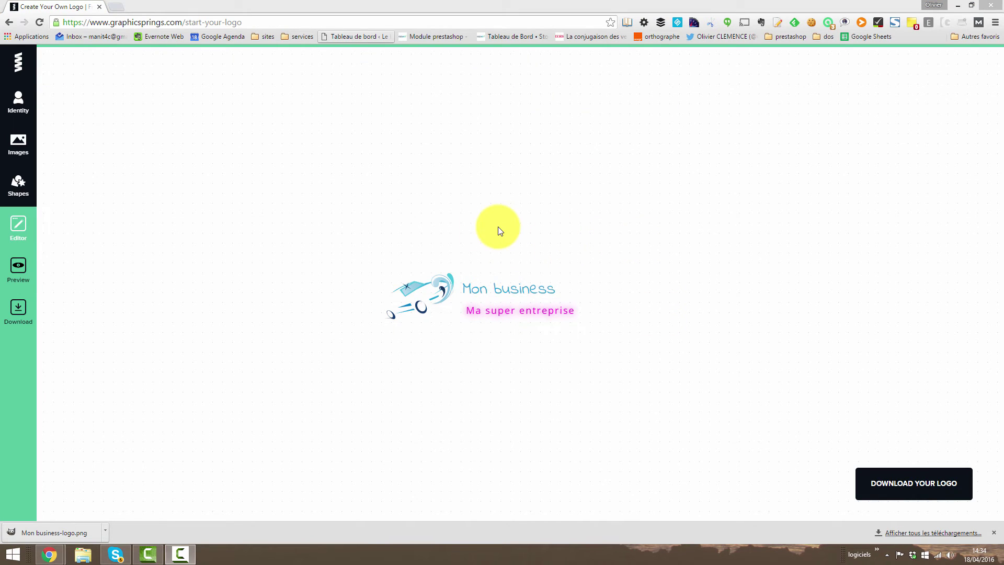
Step: Look through the Clipart shapes and insert the circular leaf wreath from the Decorative shapes
{"action": "left_click", "coordinate": [22, 189]}
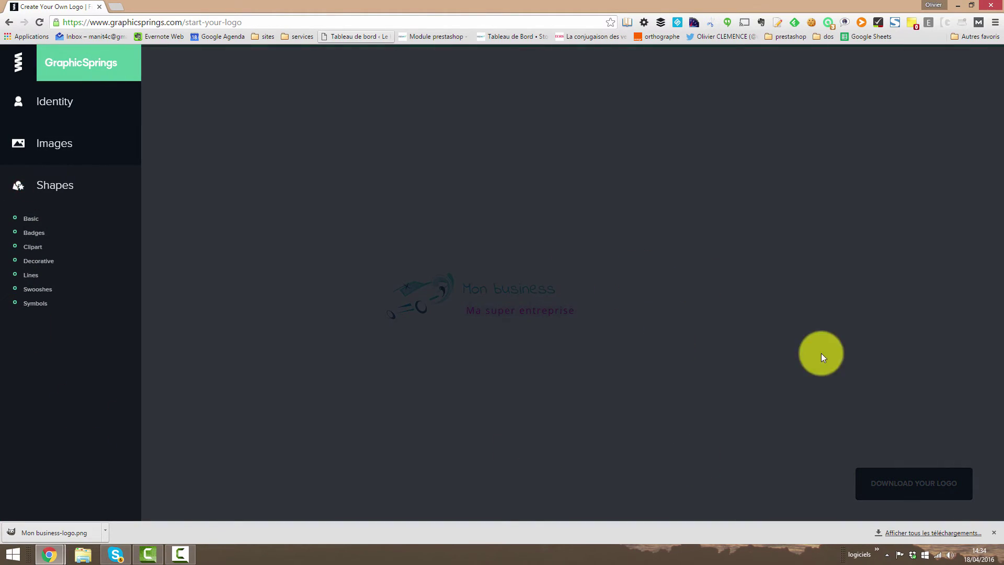
{"action": "left_click", "coordinate": [34, 248]}
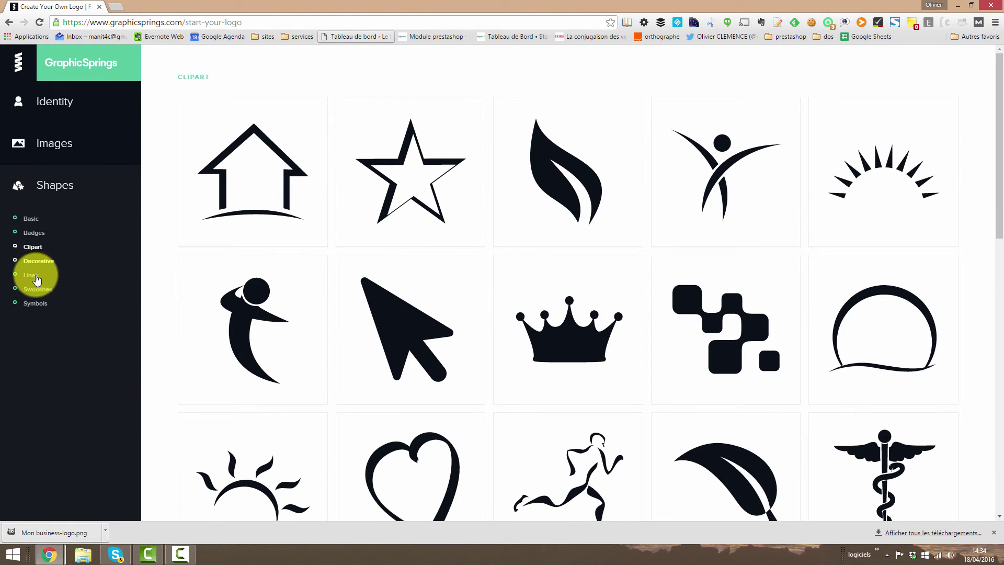
{"action": "left_click", "coordinate": [38, 261]}
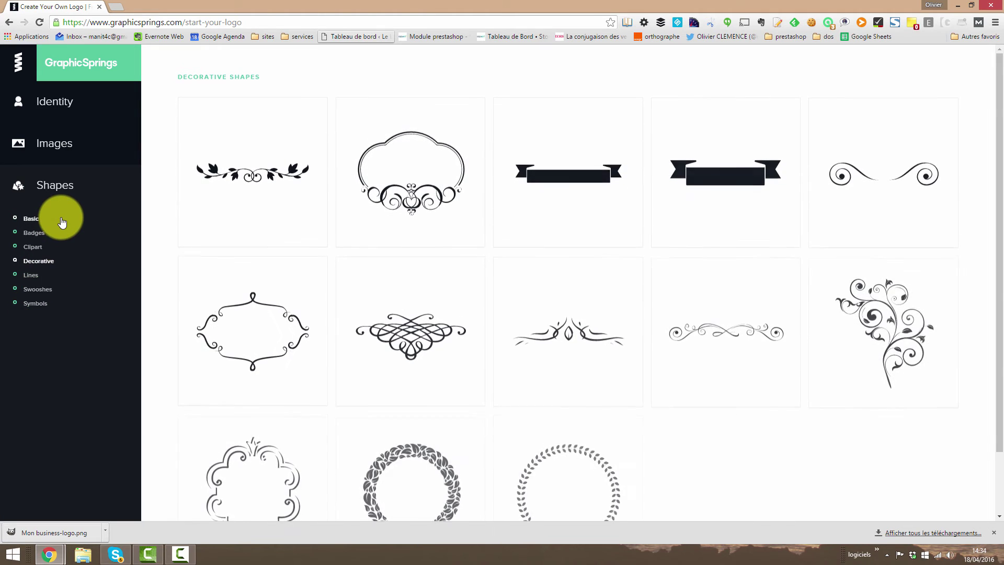
{"action": "left_click", "coordinate": [543, 448]}
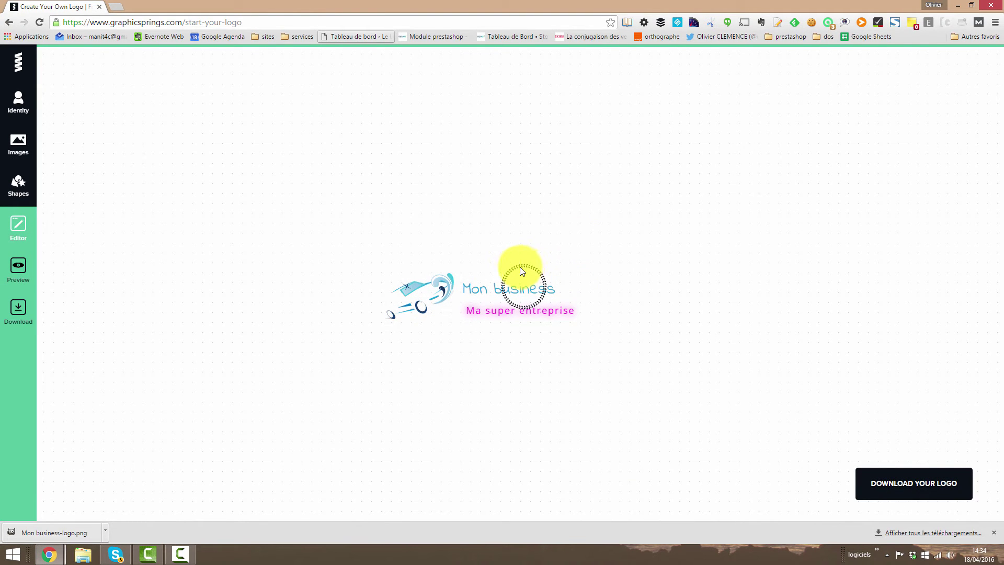
Step: Move and enlarge the leaf wreath so it surrounds the car graphic and both lines of text
{"action": "left_click_drag", "start_coordinate": [521, 271], "coordinate": [402, 278]}
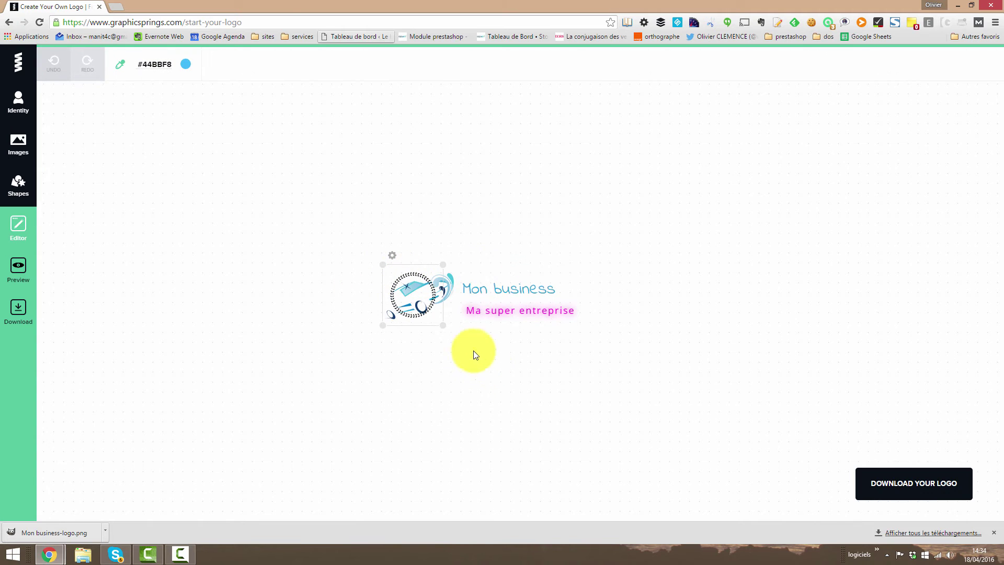
{"action": "left_click_drag", "start_coordinate": [420, 326], "coordinate": [448, 317]}
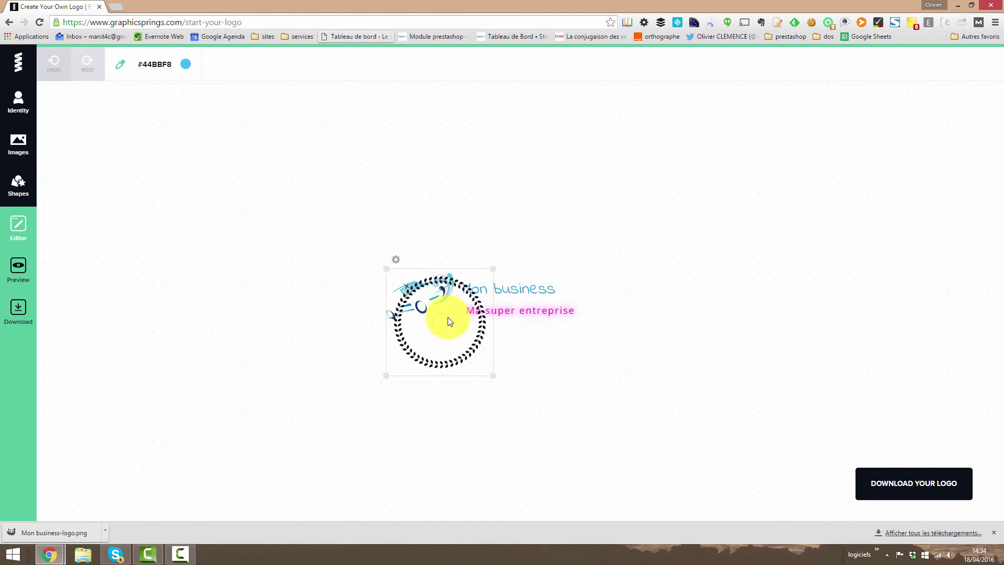
{"action": "left_click", "coordinate": [460, 286]}
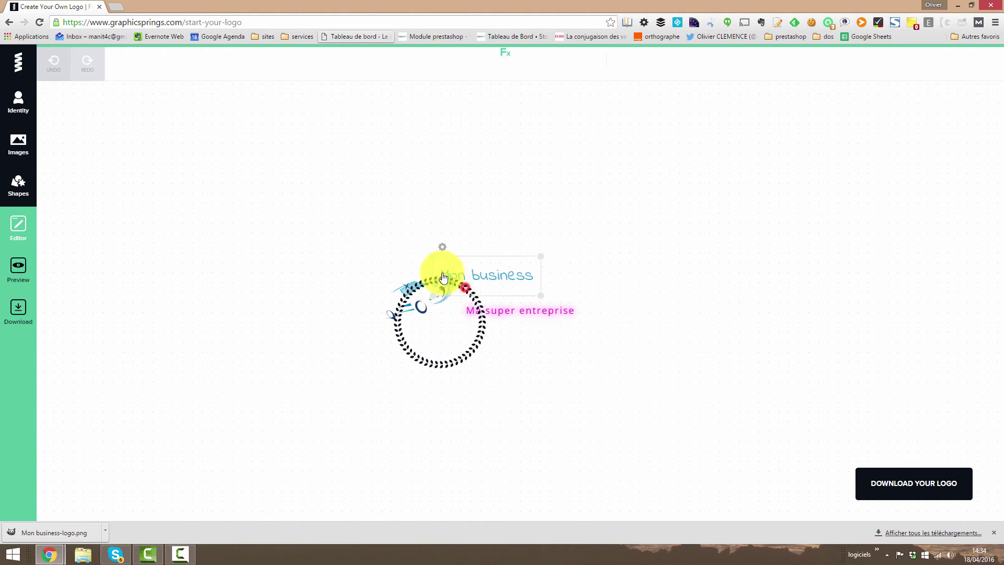
{"action": "left_click", "coordinate": [436, 331]}
{"action": "left_click", "coordinate": [474, 353]}
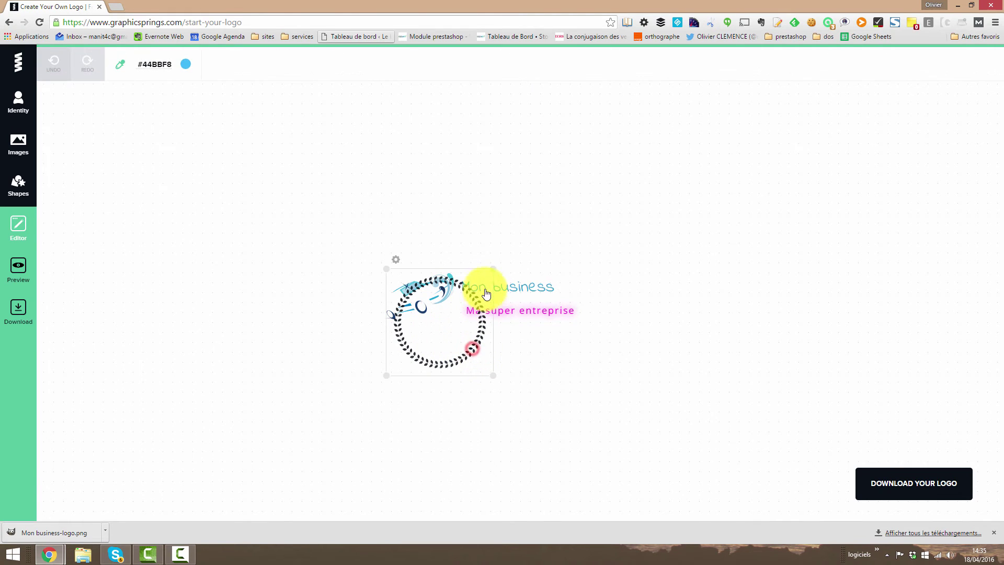
{"action": "mouse_move", "coordinate": [493, 269]}
{"action": "left_mouse_down"}
{"action": "mouse_move", "coordinate": [605, 231]}
{"action": "mouse_move", "coordinate": [573, 366]}
{"action": "mouse_move", "coordinate": [600, 343]}
{"action": "mouse_move", "coordinate": [573, 245]}
{"action": "left_mouse_up"}
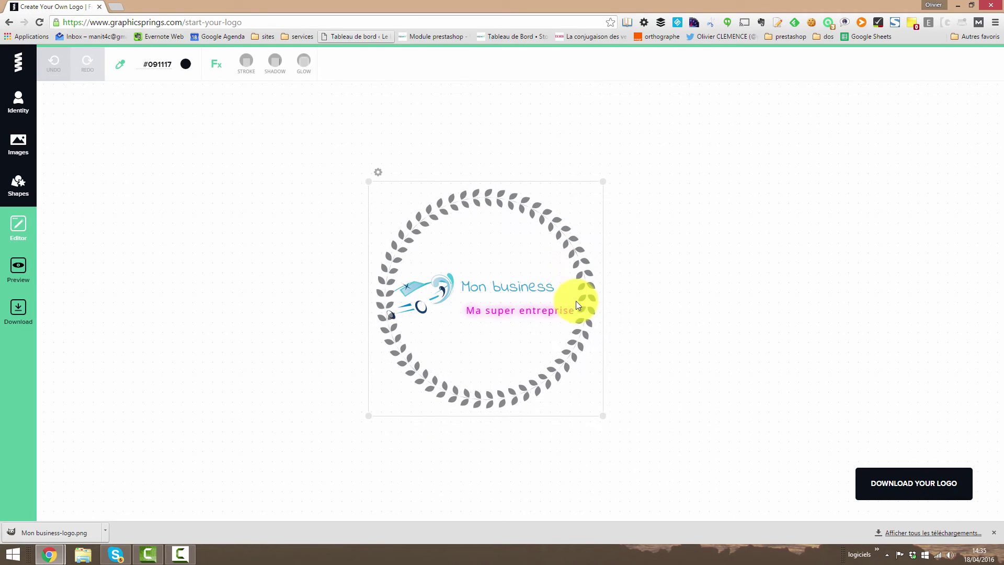
{"action": "left_click", "coordinate": [608, 424]}
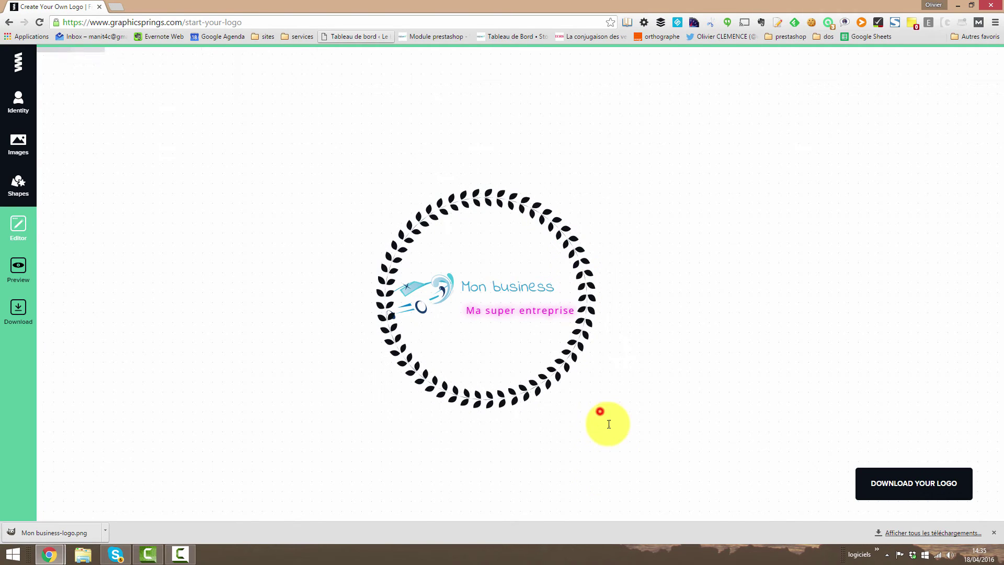
Step: Enlarge the leaf wreath a little more, recentre it around the car and text, and deselect it
{"action": "left_click", "coordinate": [555, 359]}
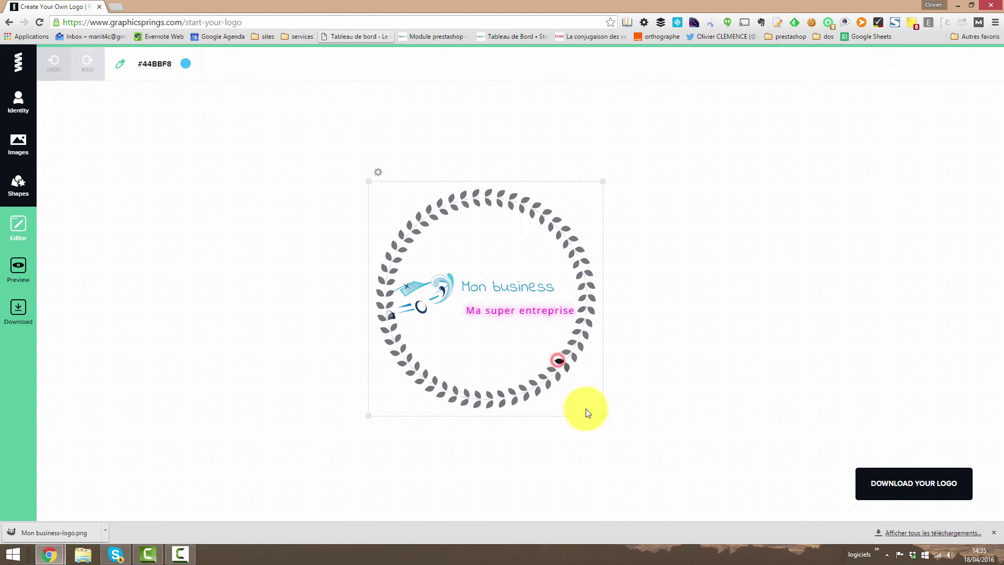
{"action": "left_click_drag", "start_coordinate": [599, 413], "coordinate": [642, 451]}
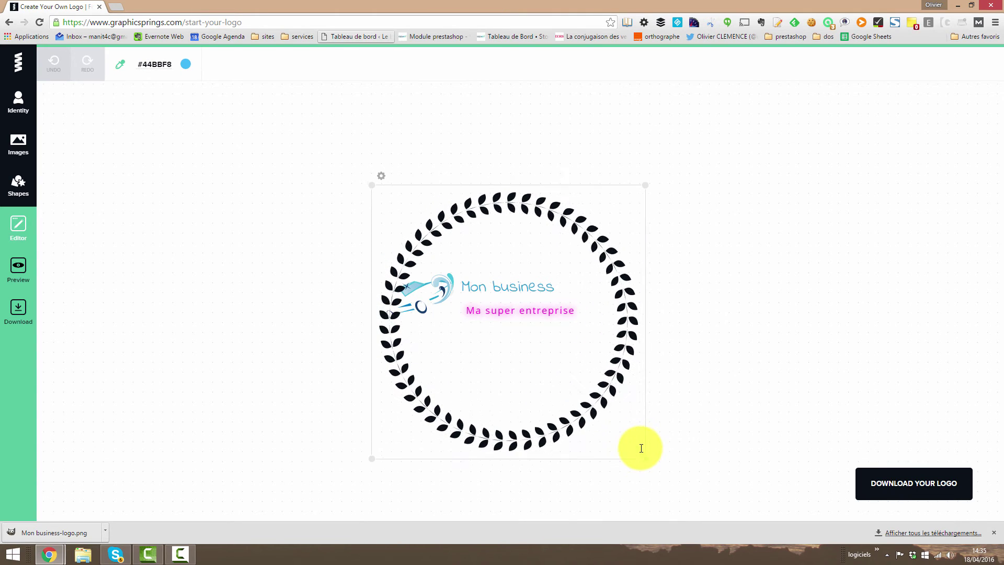
{"action": "left_click_drag", "start_coordinate": [589, 231], "coordinate": [560, 213]}
{"action": "left_click", "coordinate": [729, 354]}
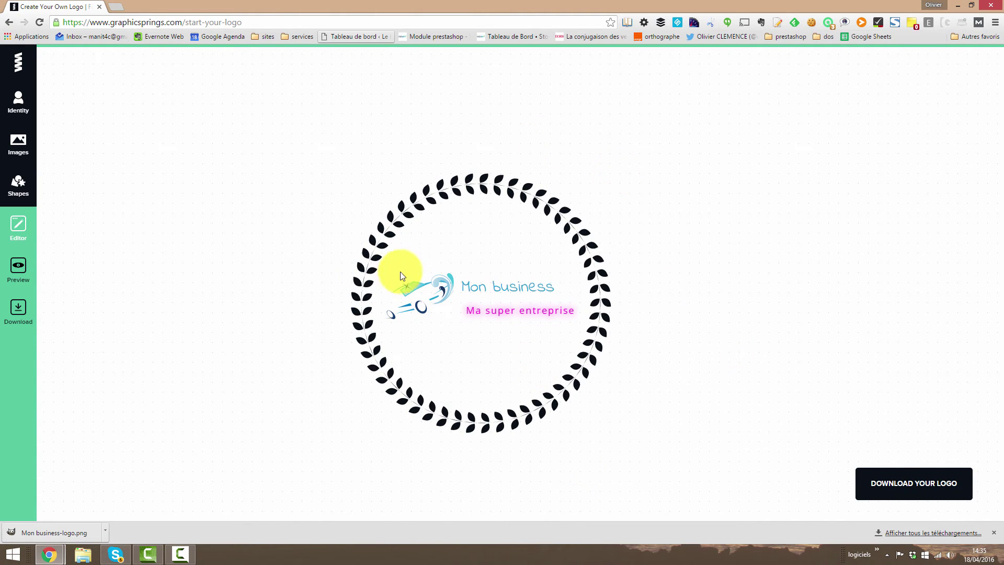
{"action": "left_click", "coordinate": [421, 213]}
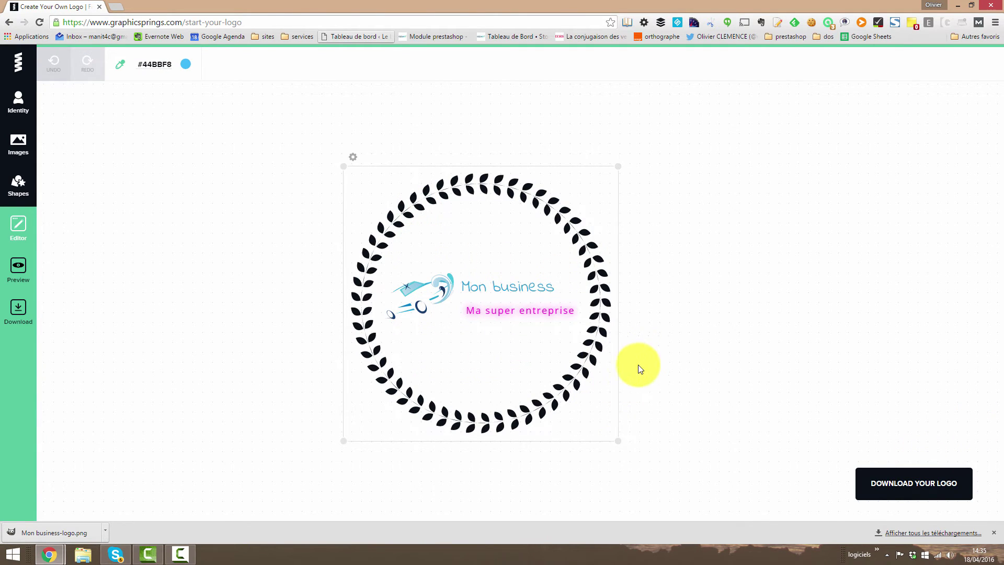
{"action": "left_click", "coordinate": [422, 310]}
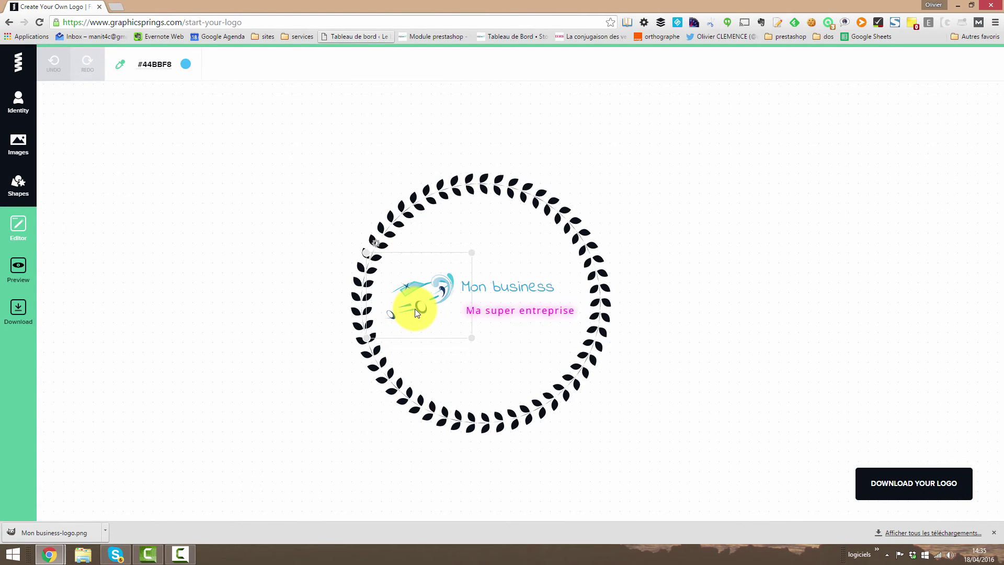
{"action": "left_click", "coordinate": [736, 295]}
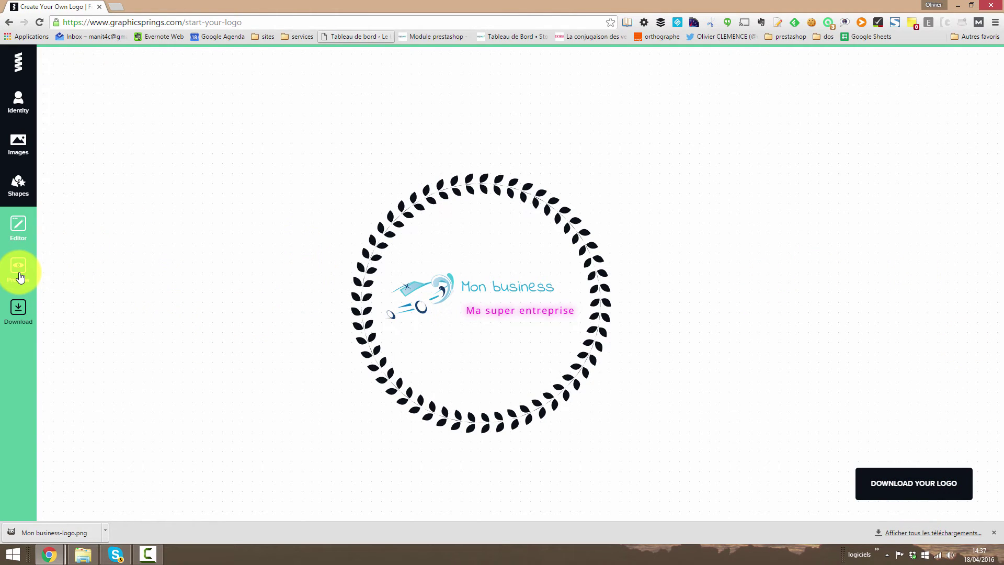
Step: Preview the logo on the T-shirt and stationery mockups, going back to the editor once in between
{"action": "left_click", "coordinate": [19, 273]}
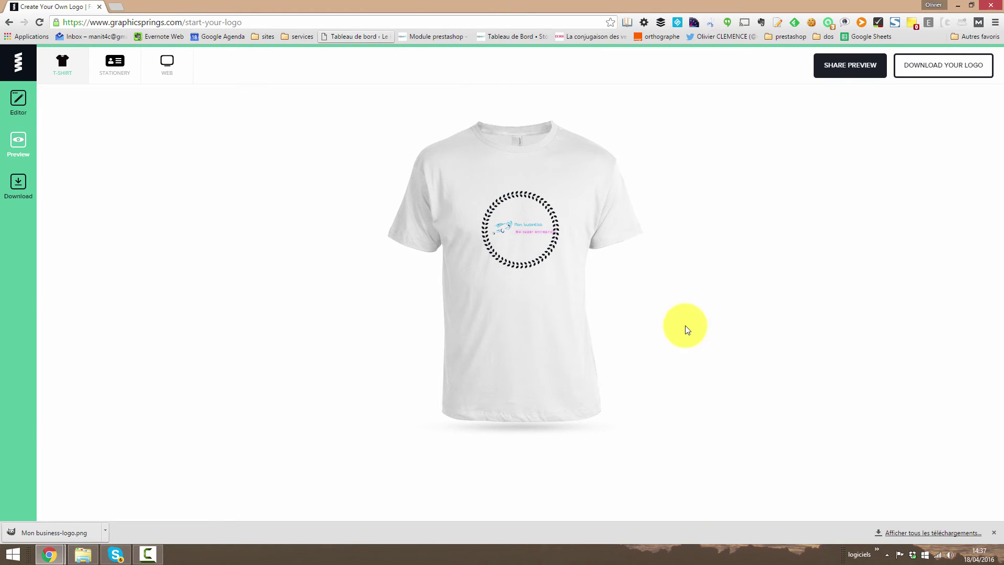
{"action": "mouse_move", "coordinate": [571, 221]}
{"action": "left_click", "coordinate": [110, 66]}
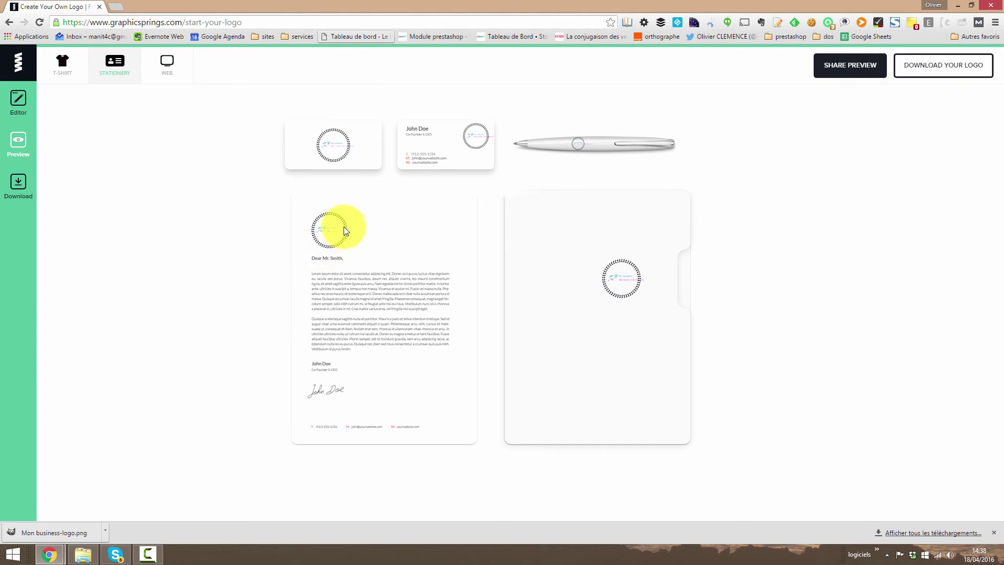
{"action": "left_click", "coordinate": [34, 103]}
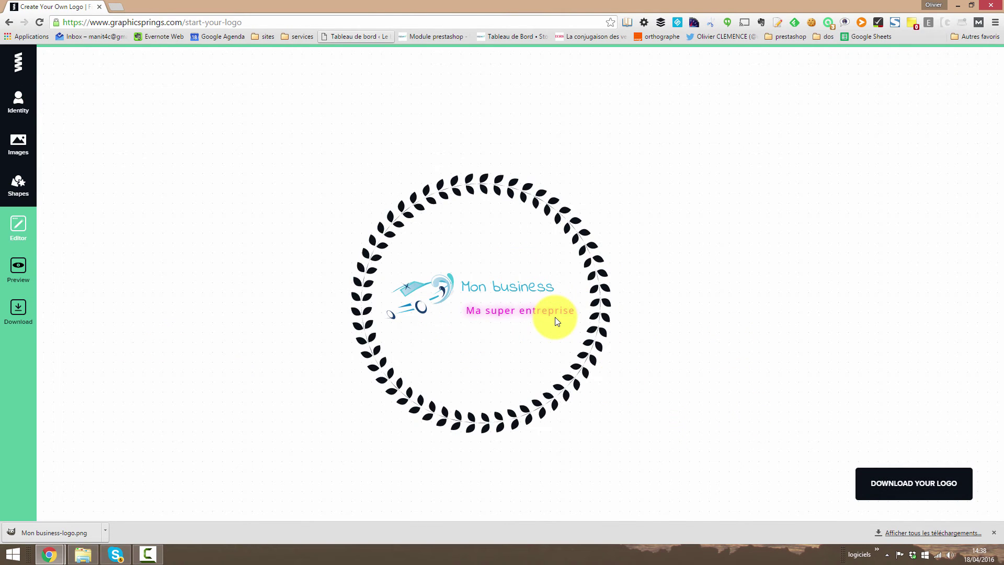
{"action": "left_click", "coordinate": [19, 265]}
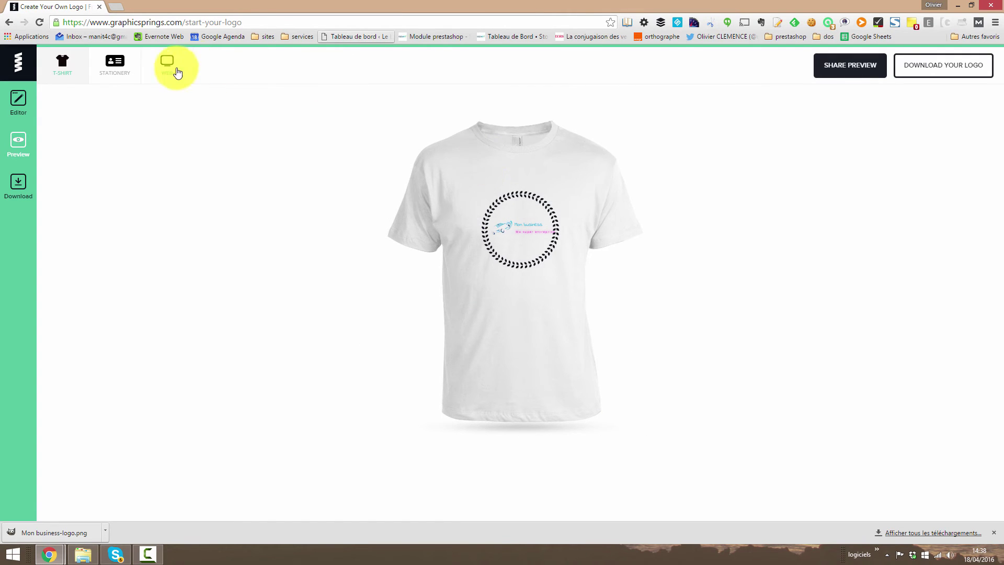
{"action": "left_click", "coordinate": [117, 71]}
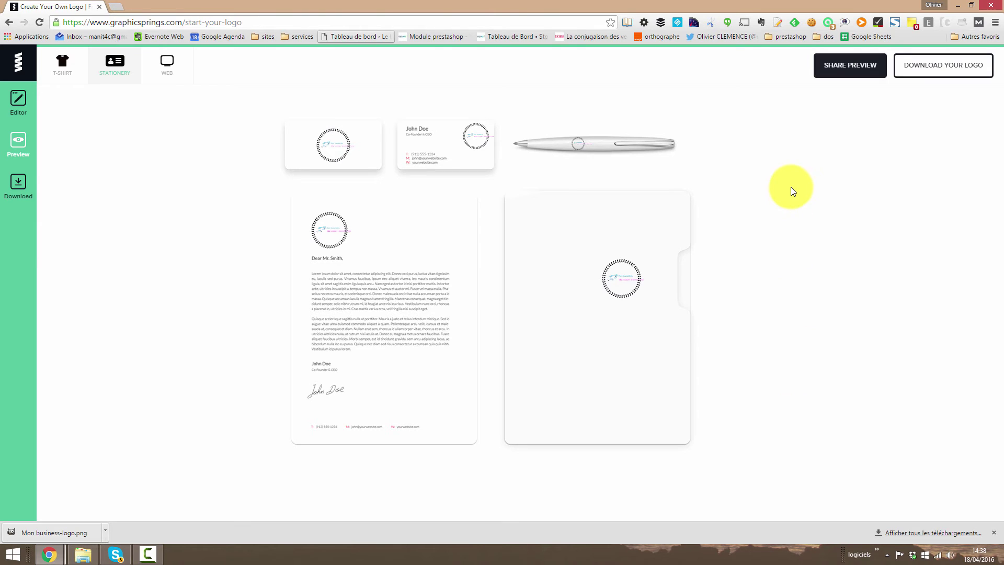
Step: Open the form for sharing the logo preview and clear its recipient email address
{"action": "left_click", "coordinate": [844, 71]}
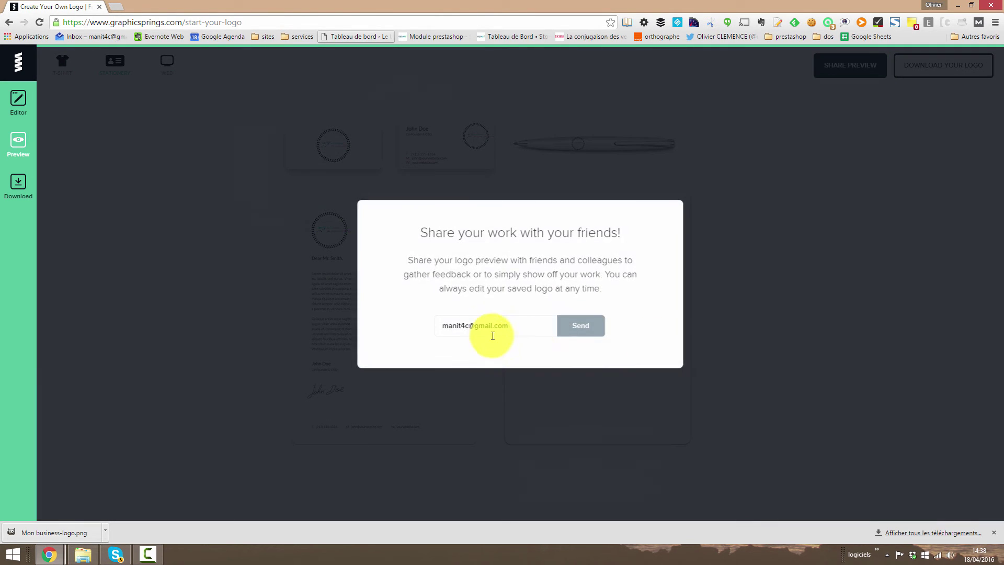
{"action": "left_click", "coordinate": [515, 325]}
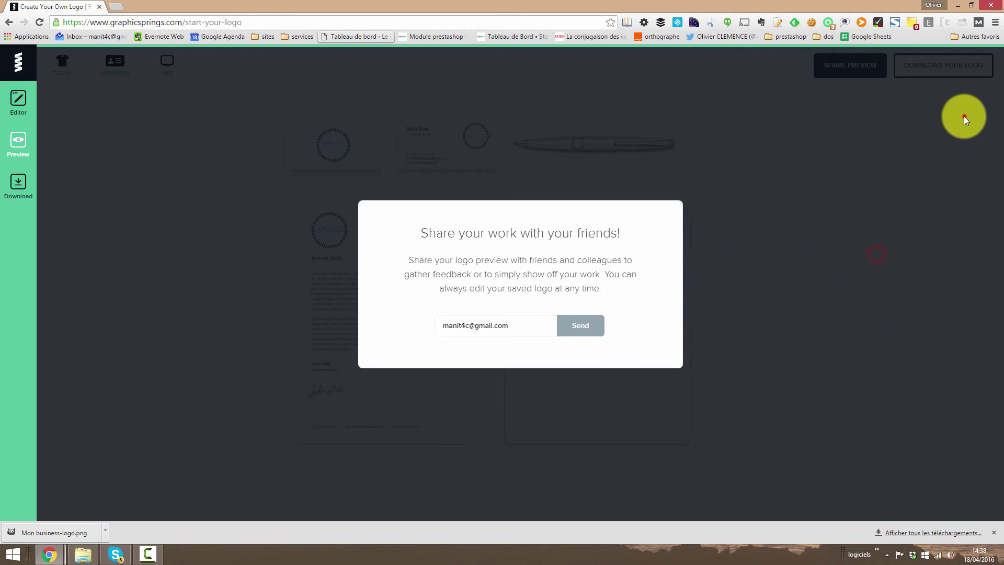
{"action": "left_click_drag", "start_coordinate": [523, 322], "coordinate": [319, 319]}
{"action": "key", "text": "BackSpace"}
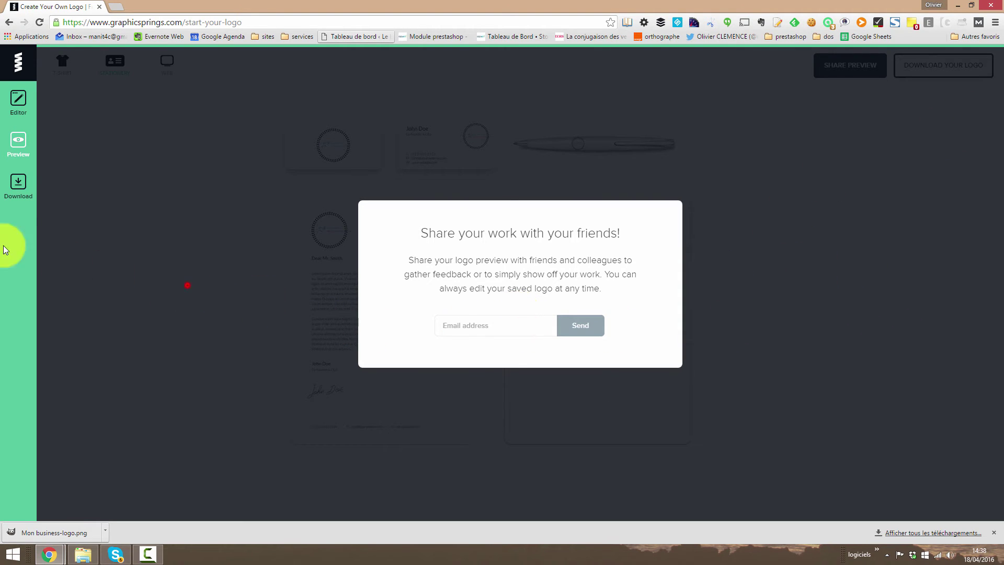
Step: Review the T-shirt and stationery mockups once more, and open the download checkout to read the purchase options
{"action": "left_click", "coordinate": [21, 179]}
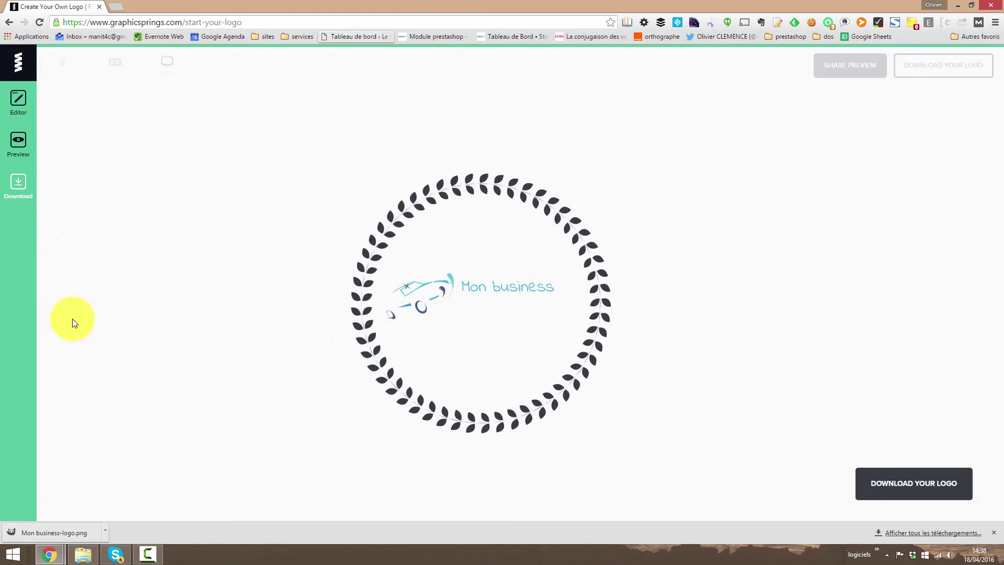
{"action": "left_click", "coordinate": [18, 142]}
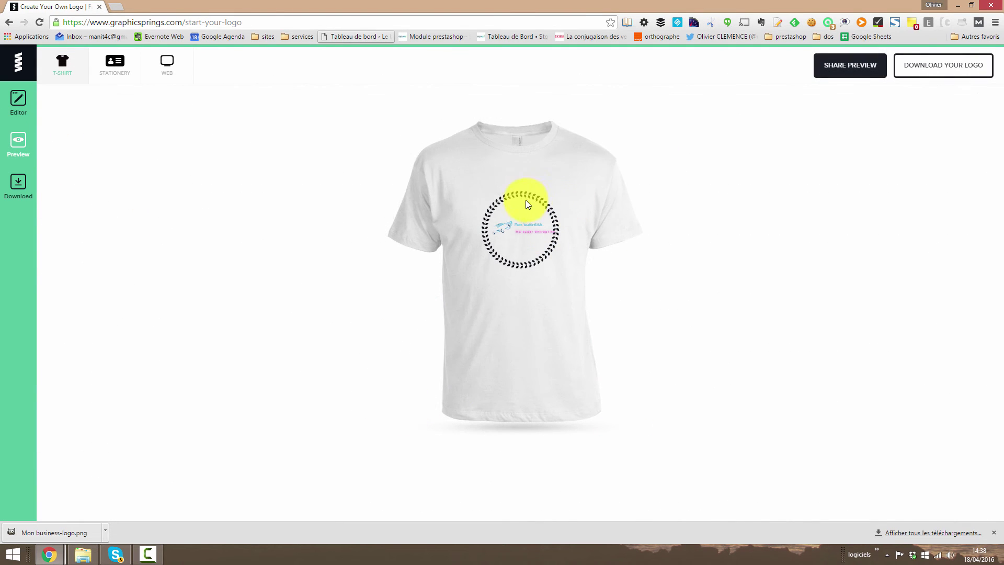
{"action": "left_click", "coordinate": [114, 62]}
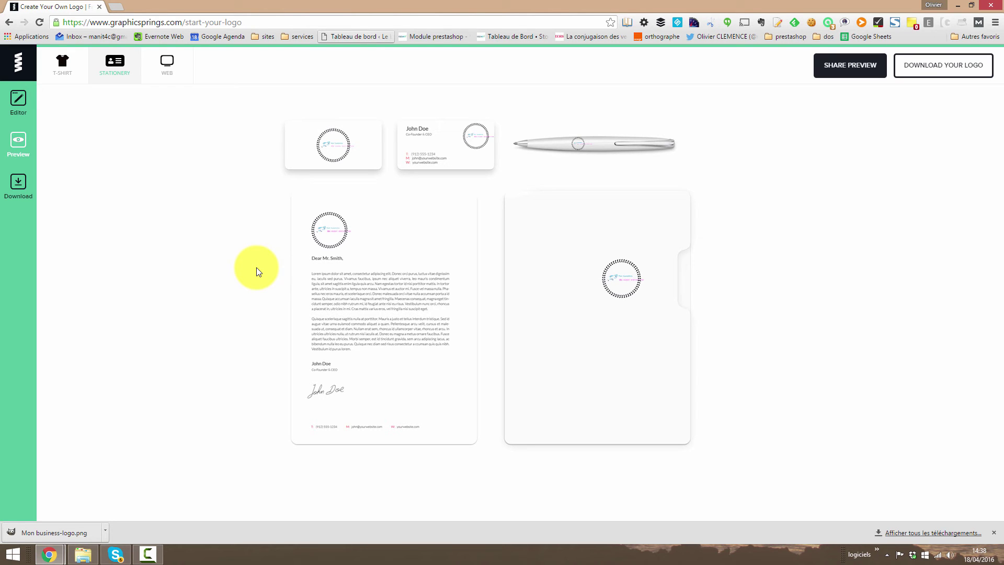
{"action": "left_click", "coordinate": [19, 181]}
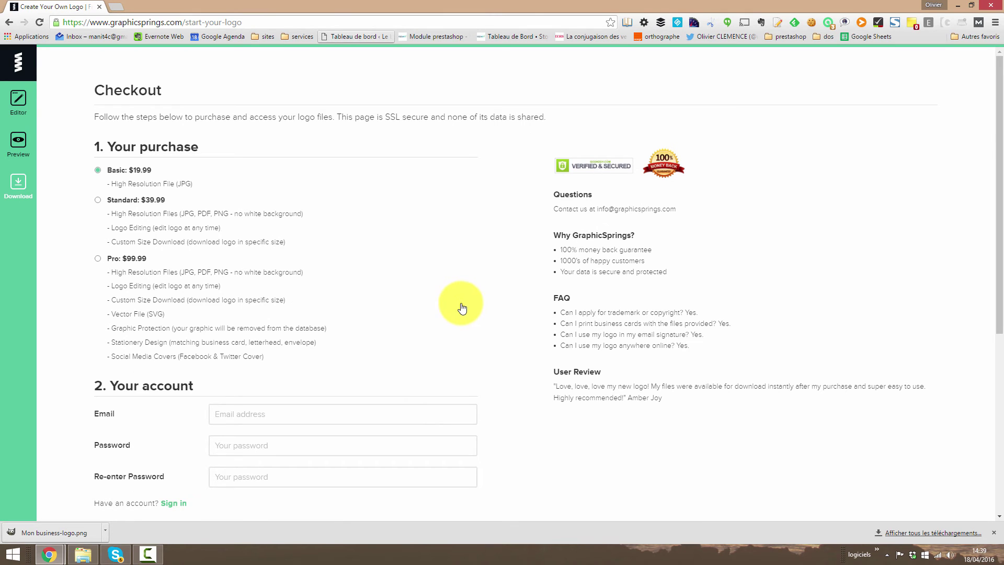
{"action": "scroll", "coordinate": [420, 347], "scroll_direction": "down", "scroll_amount": 1}
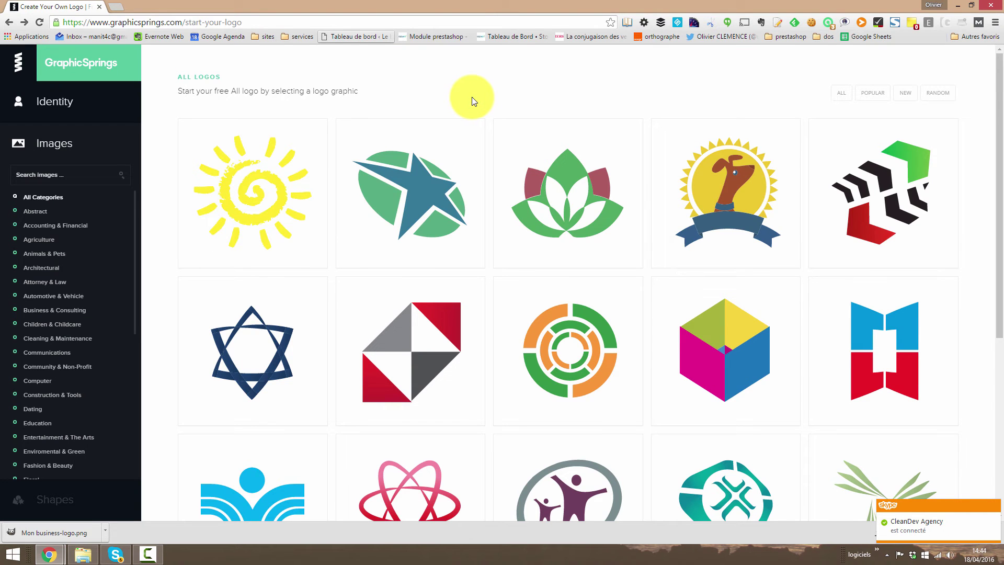
{"action": "left_click", "coordinate": [439, 23]}
{"action": "type", "text": "www.logogenie.net/logo-design"}
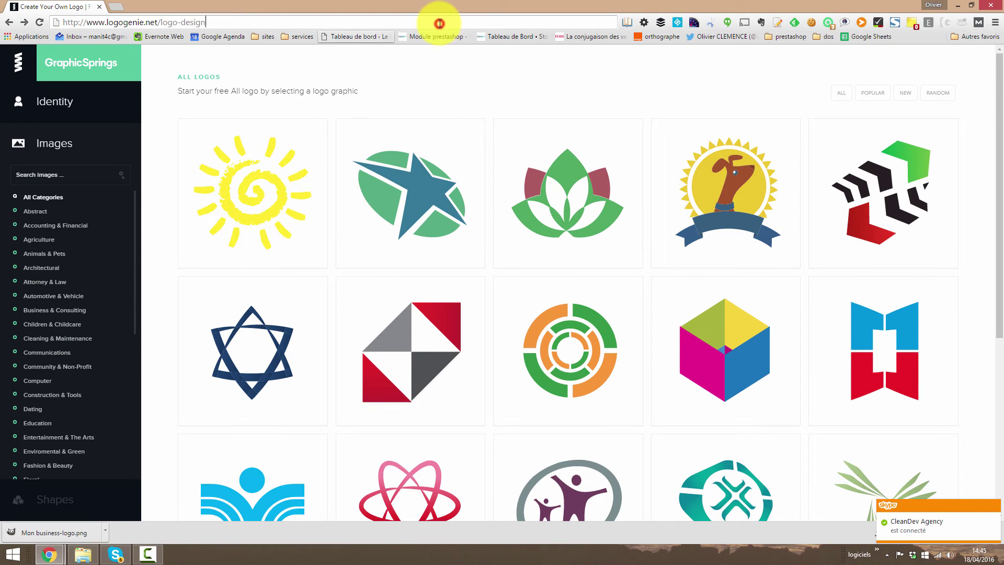
{"action": "key", "text": "Return"}
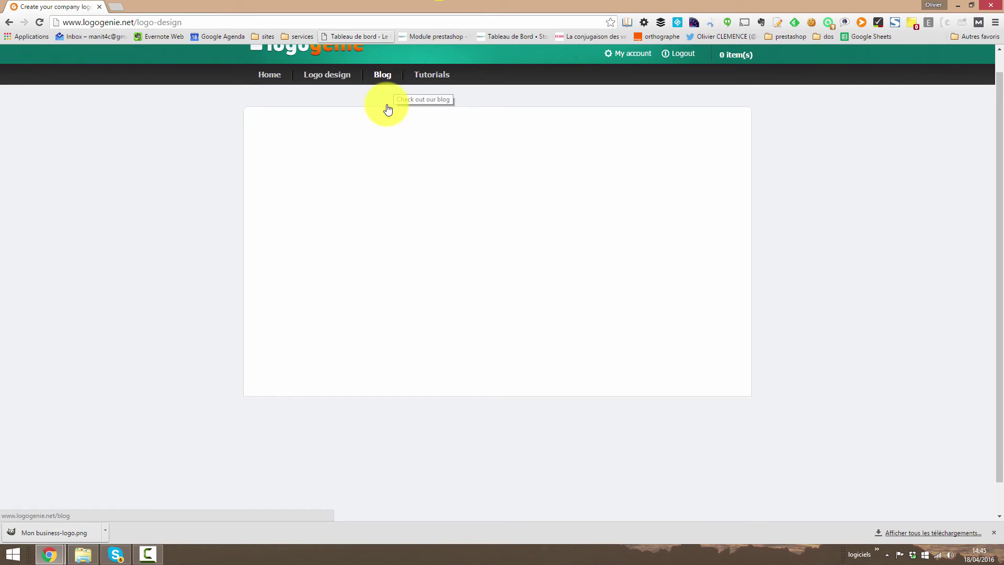
{"action": "scroll", "coordinate": [396, 101], "scroll_direction": "down", "scroll_amount": 1}
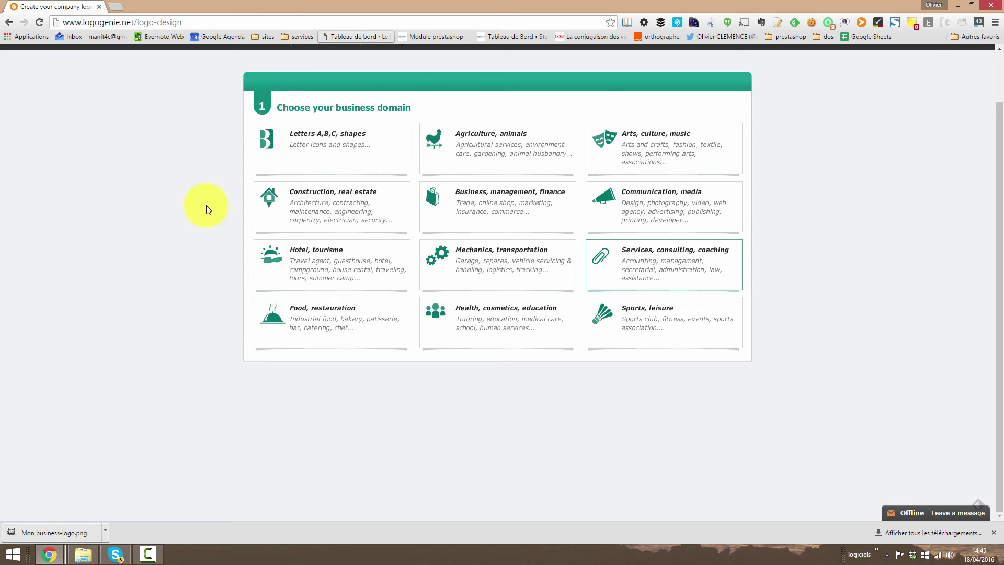
{"action": "left_click", "coordinate": [306, 318]}
Step: Enter "Mon Business" as the business name and "Ma super entreprise" as the slogan, and continue to the logo designs
{"action": "left_click", "coordinate": [552, 204]}
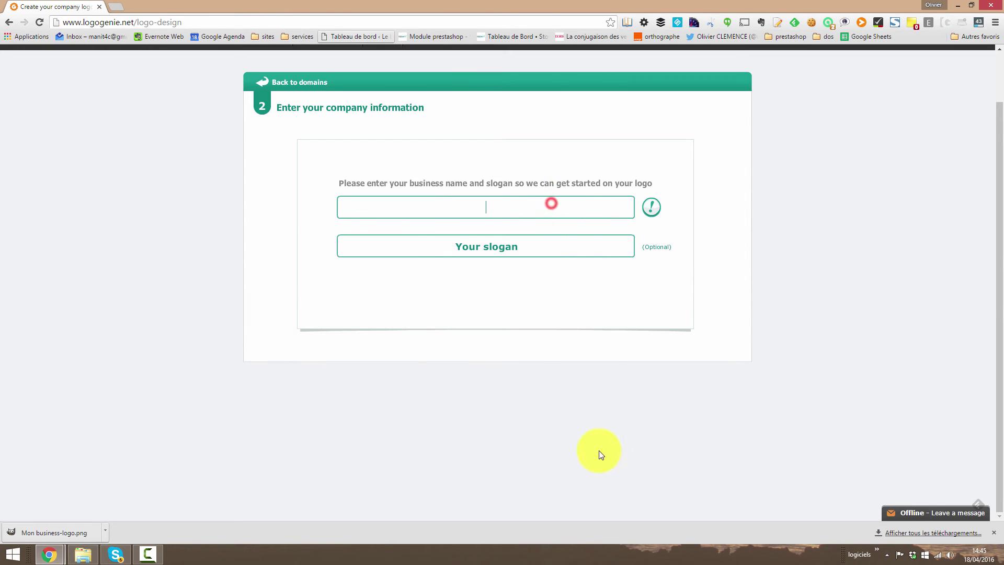
{"action": "type", "text": "Bisusinesd"}
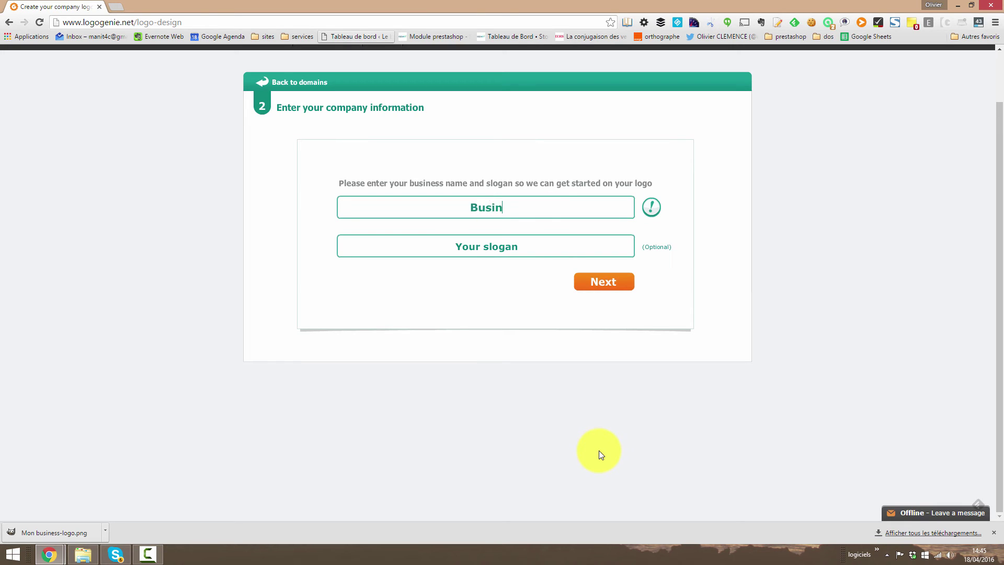
{"action": "key", "text": "BackSpace"}
{"action": "type", "text": "s"}
{"action": "key", "text": "Tab"}
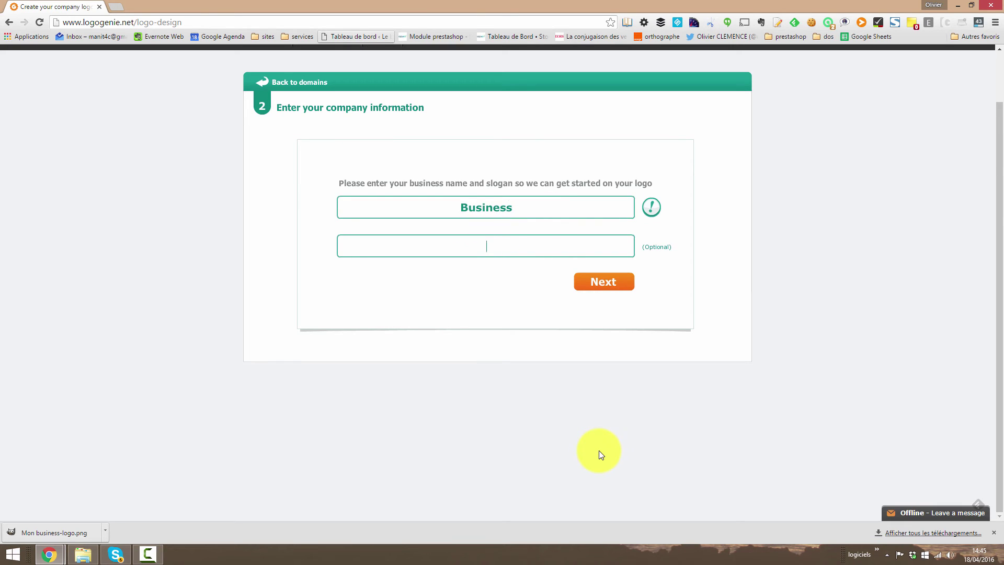
{"action": "left_click", "coordinate": [431, 208]}
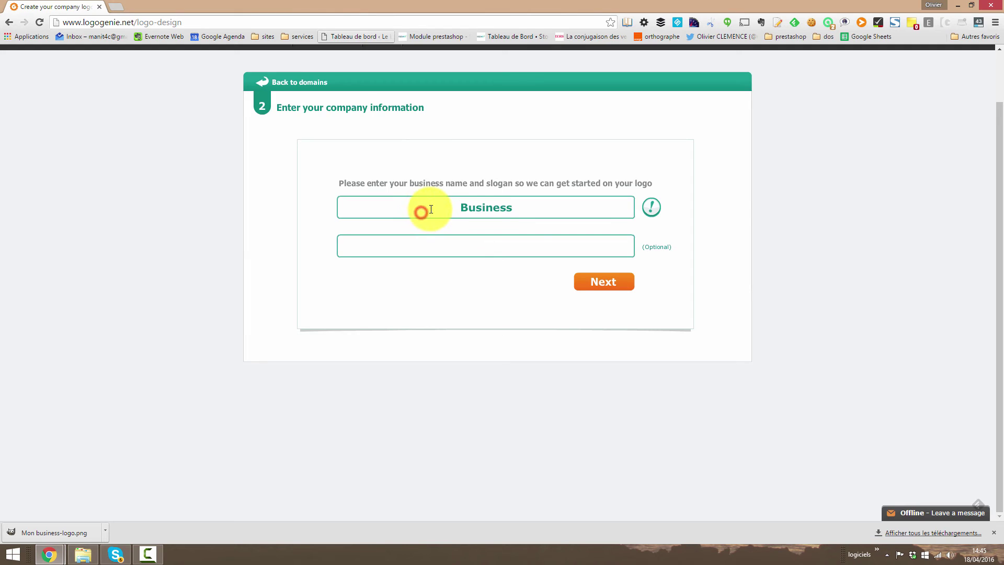
{"action": "type", "text": "Mon"}
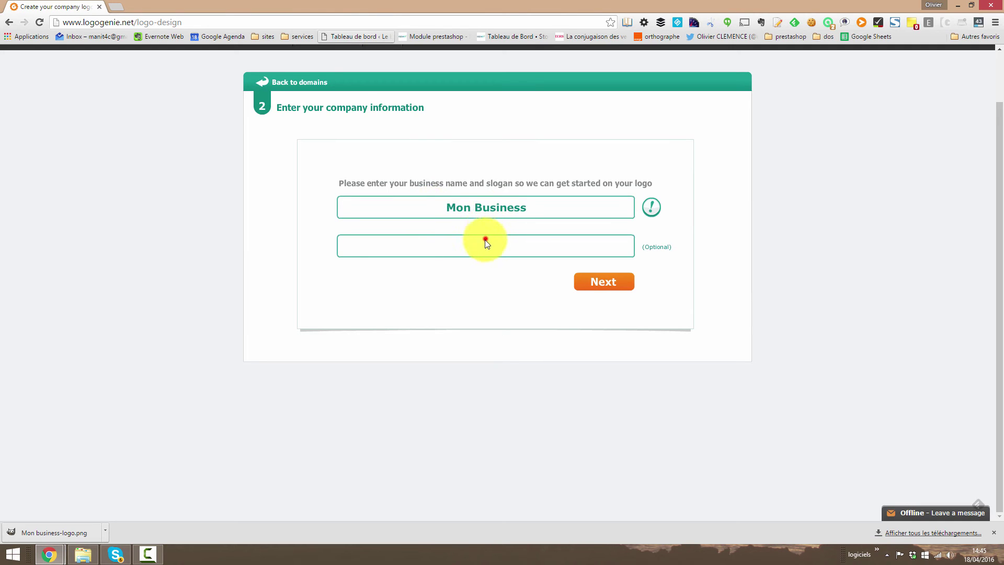
{"action": "left_click", "coordinate": [486, 250]}
{"action": "type", "text": "Ma super"}
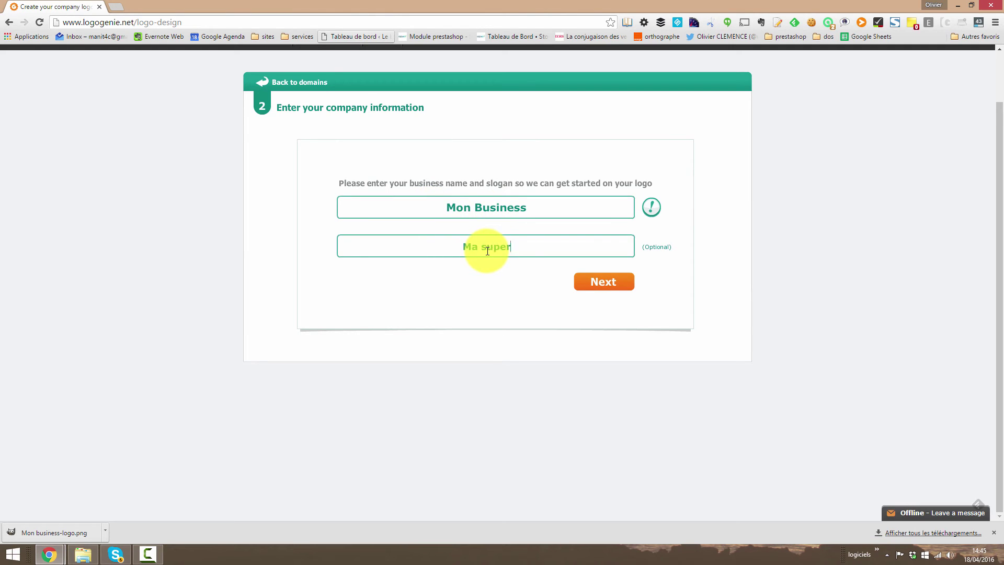
{"action": "type", "text": " entreprise"}
{"action": "left_click", "coordinate": [604, 285]}
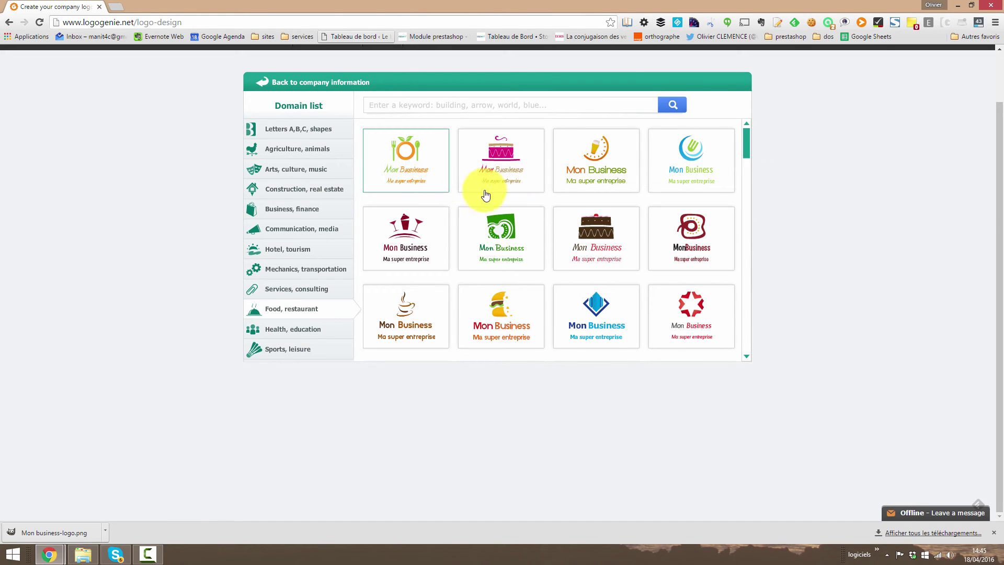
Step: Pick the pink and orange hamburger logo from the food designs and align its text to the right of the icon
{"action": "left_click_drag", "start_coordinate": [748, 143], "coordinate": [773, 278]}
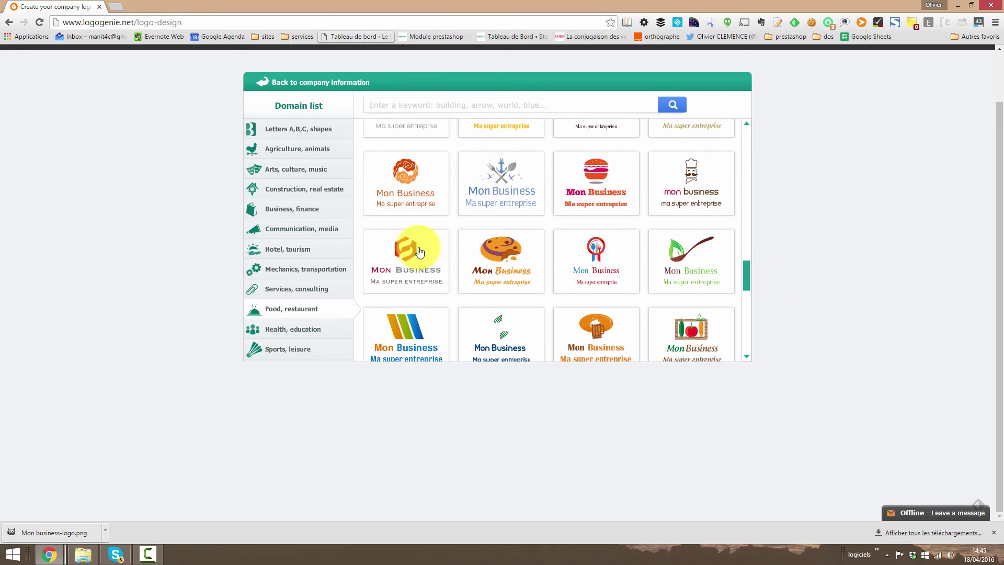
{"action": "left_click", "coordinate": [591, 159]}
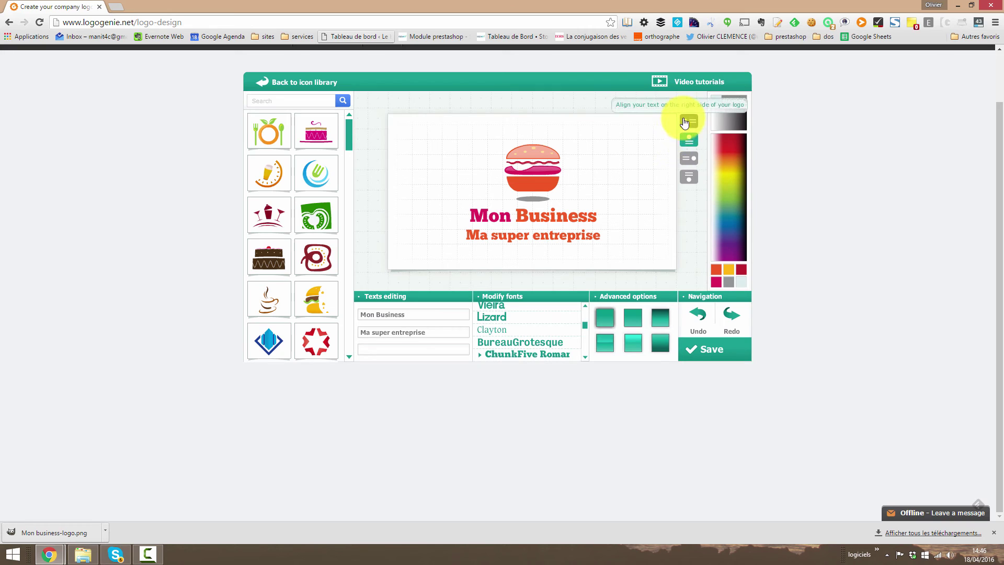
{"action": "left_click", "coordinate": [689, 174]}
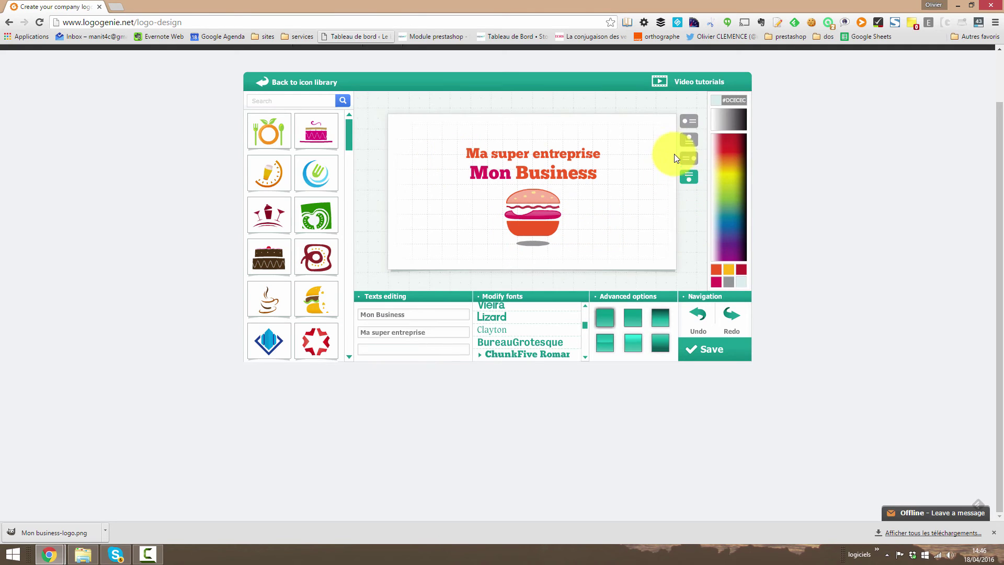
{"action": "left_click", "coordinate": [688, 121]}
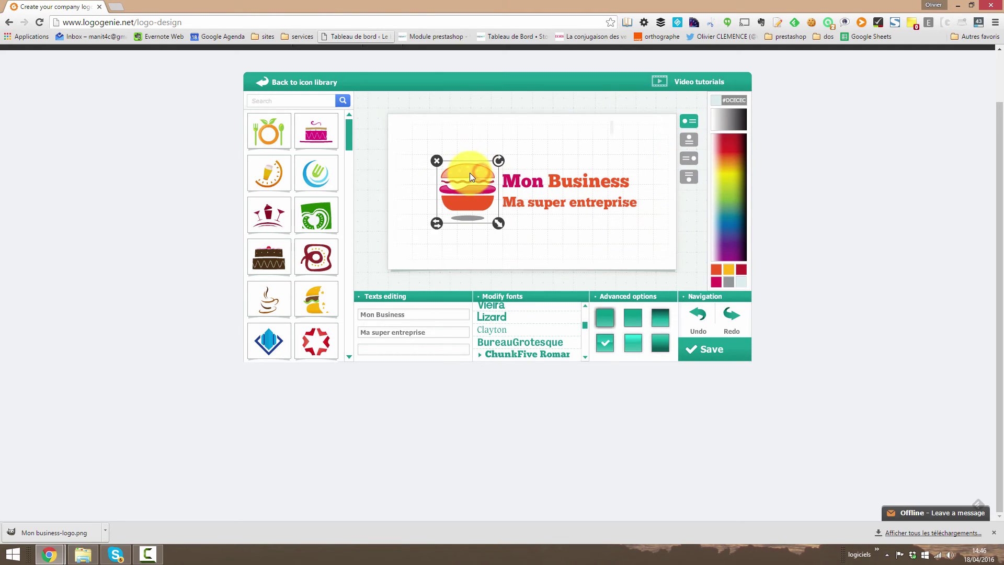
Step: Try moving the hamburger away from the text and recolouring its top bun purple, and undo the changes
{"action": "mouse_move", "coordinate": [469, 170]}
{"action": "left_mouse_down"}
{"action": "mouse_move", "coordinate": [488, 152]}
{"action": "mouse_move", "coordinate": [463, 168]}
{"action": "mouse_move", "coordinate": [470, 136]}
{"action": "mouse_move", "coordinate": [437, 177]}
{"action": "mouse_move", "coordinate": [455, 168]}
{"action": "left_mouse_up"}
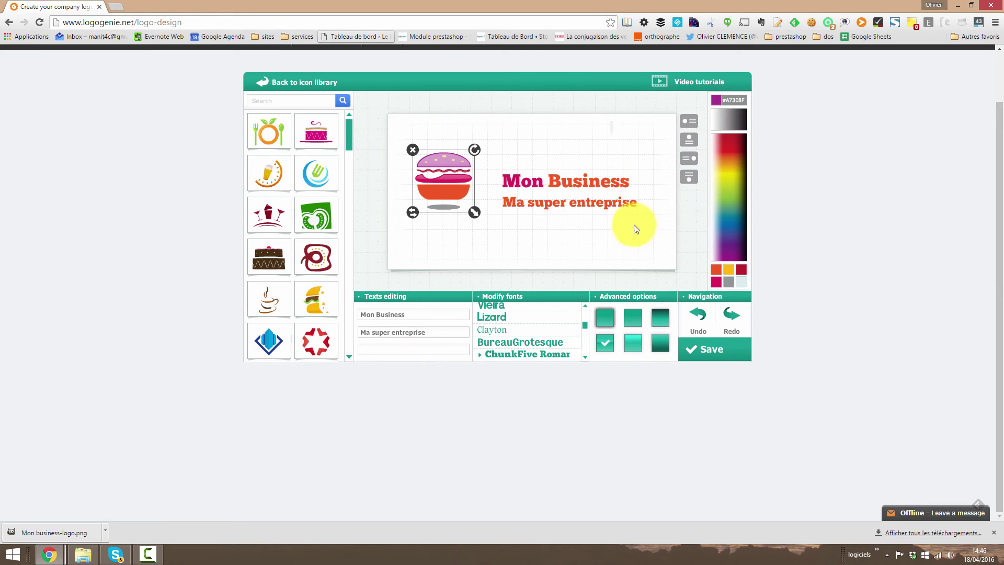
{"action": "left_click", "coordinate": [690, 316]}
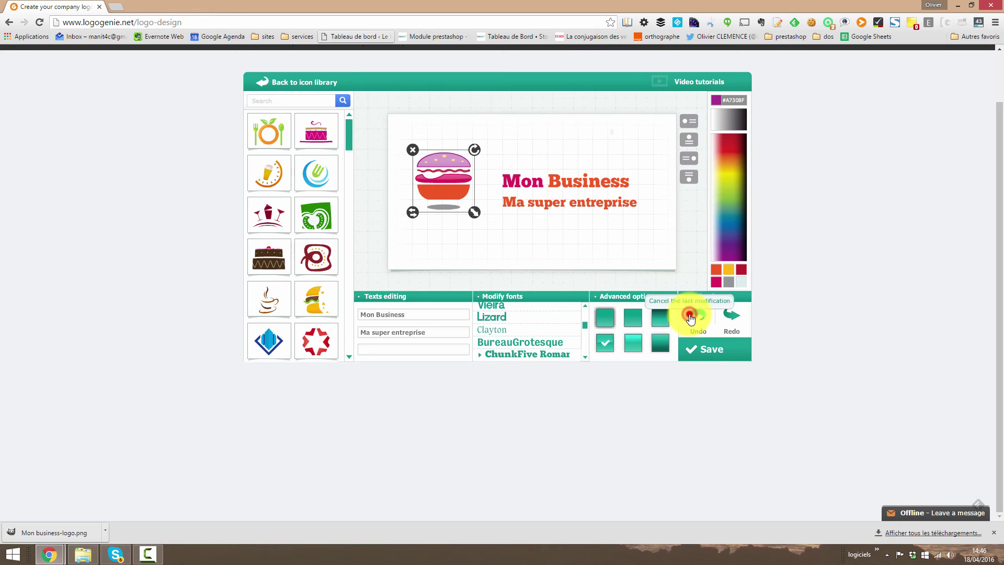
{"action": "left_click", "coordinate": [690, 316]}
Step: Try the layouts with the text below and above the hamburger, and return the text to the icon's right side
{"action": "left_click", "coordinate": [690, 140]}
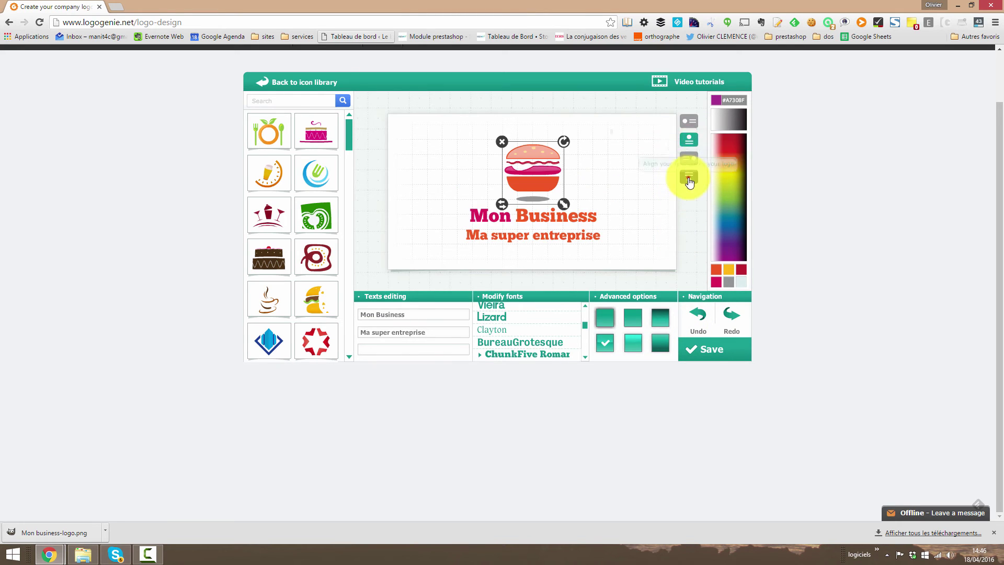
{"action": "left_click", "coordinate": [688, 176]}
{"action": "left_click", "coordinate": [684, 123]}
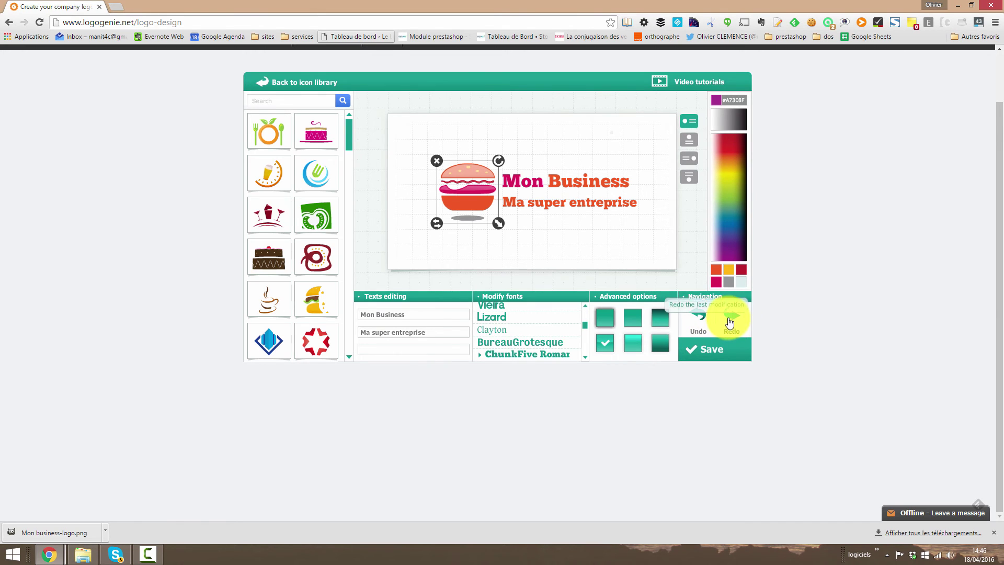
Step: Set the font of the slogan "Ma super entreprise" to Designosaur
{"action": "left_click", "coordinate": [512, 244]}
{"action": "left_click", "coordinate": [393, 313]}
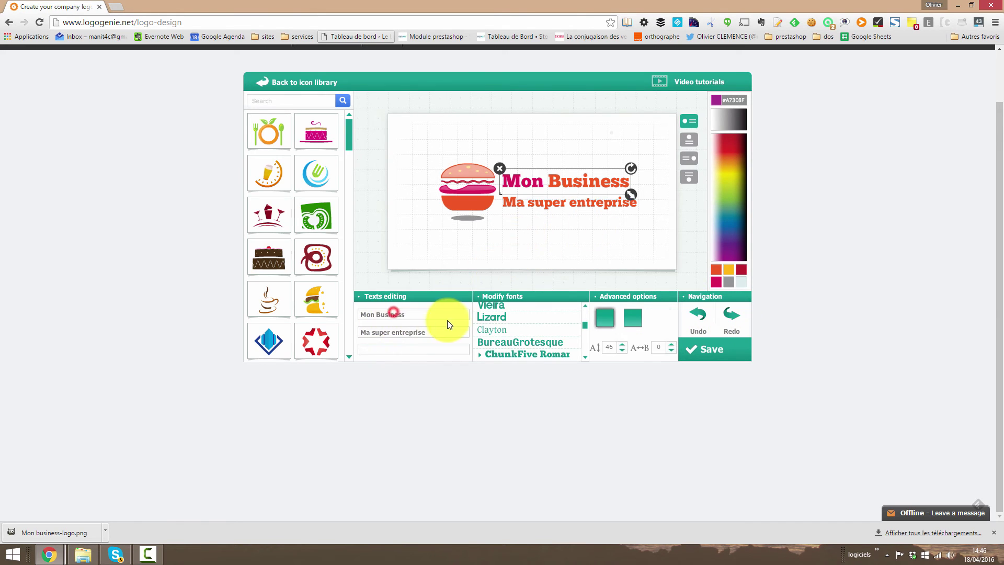
{"action": "left_click", "coordinate": [444, 333]}
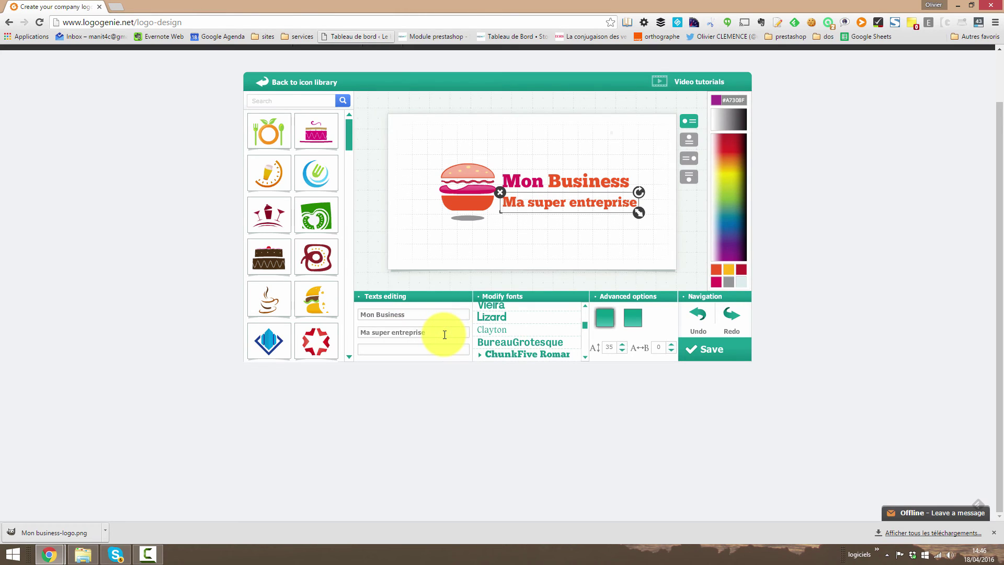
{"action": "left_click", "coordinate": [444, 350]}
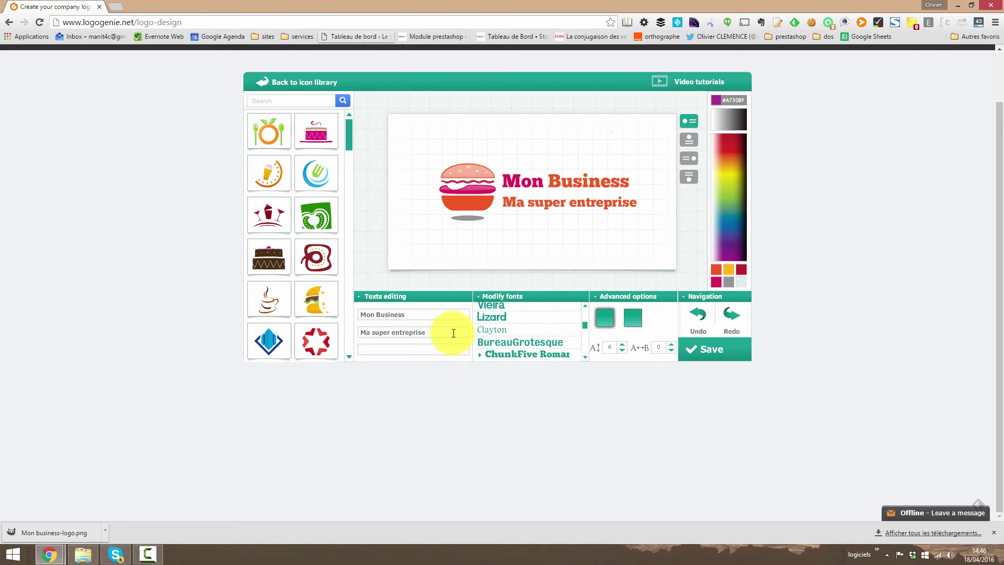
{"action": "left_click", "coordinate": [448, 332]}
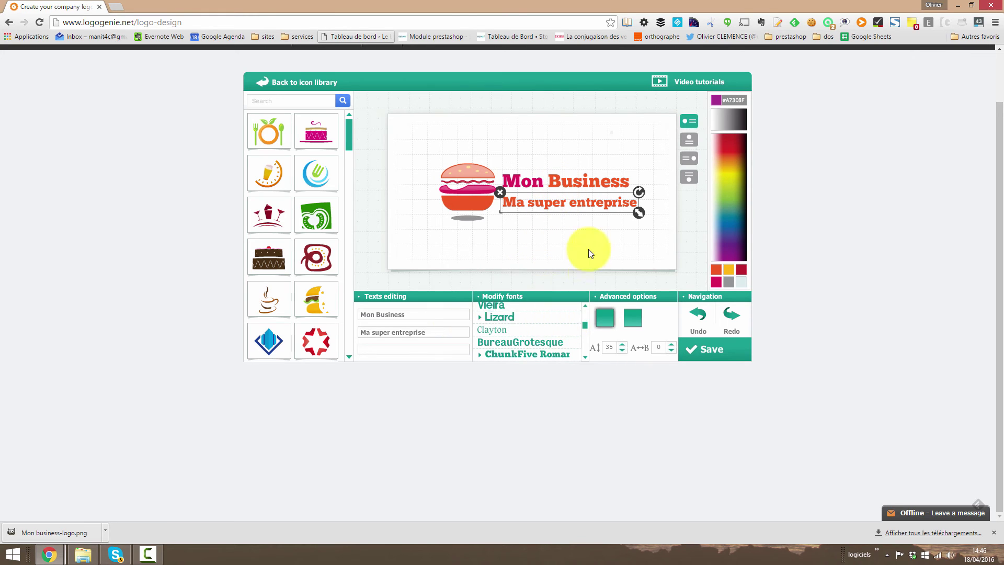
{"action": "scroll", "coordinate": [585, 327], "scroll_direction": "down", "scroll_amount": 3}
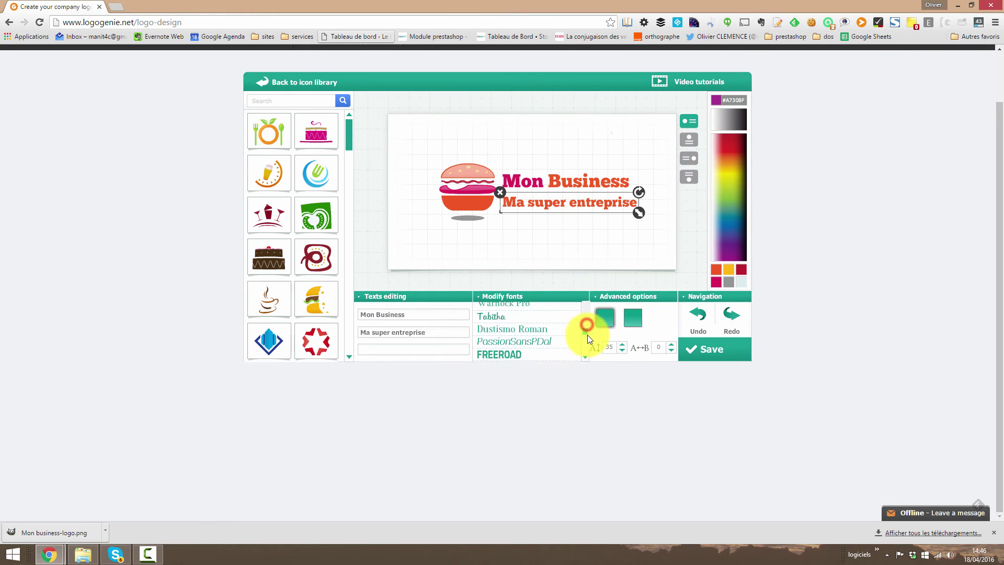
{"action": "left_click", "coordinate": [527, 335]}
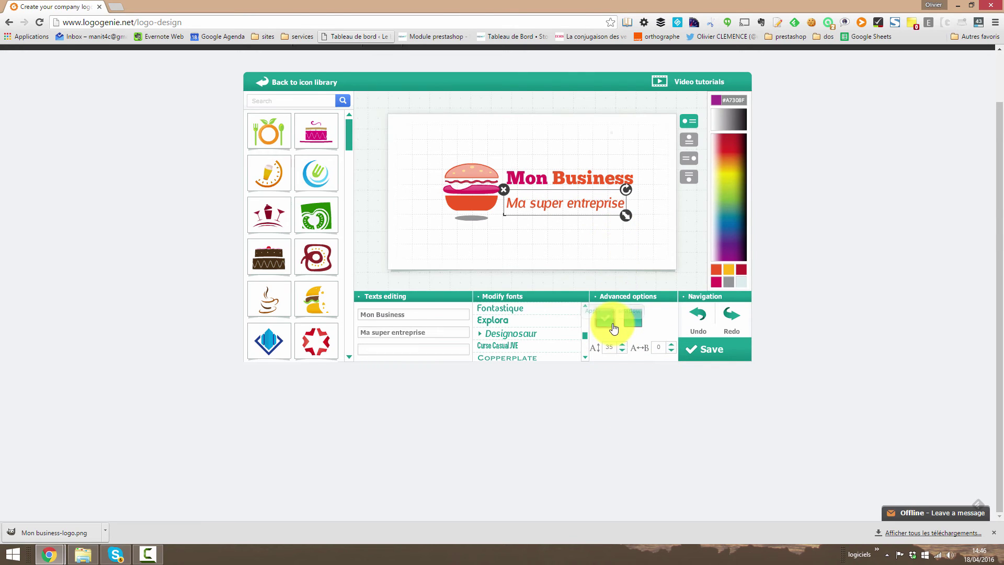
Step: Examine the size, spacing and effect options offered for the slogan, the business name and the hamburger icon
{"action": "left_click", "coordinate": [591, 228]}
{"action": "left_click", "coordinate": [565, 208]}
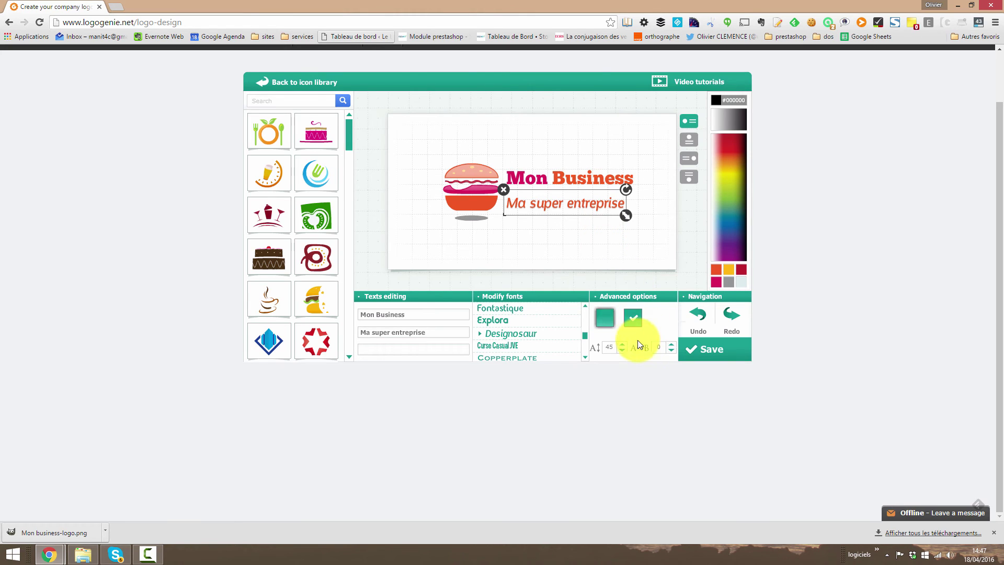
{"action": "left_click", "coordinate": [580, 252]}
{"action": "left_click", "coordinate": [574, 180]}
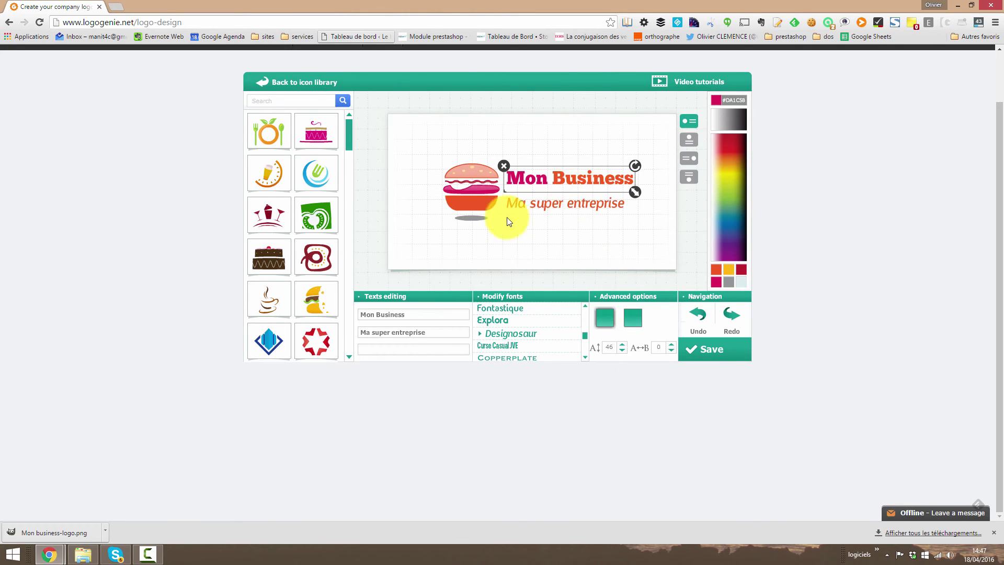
{"action": "left_click", "coordinate": [498, 183]}
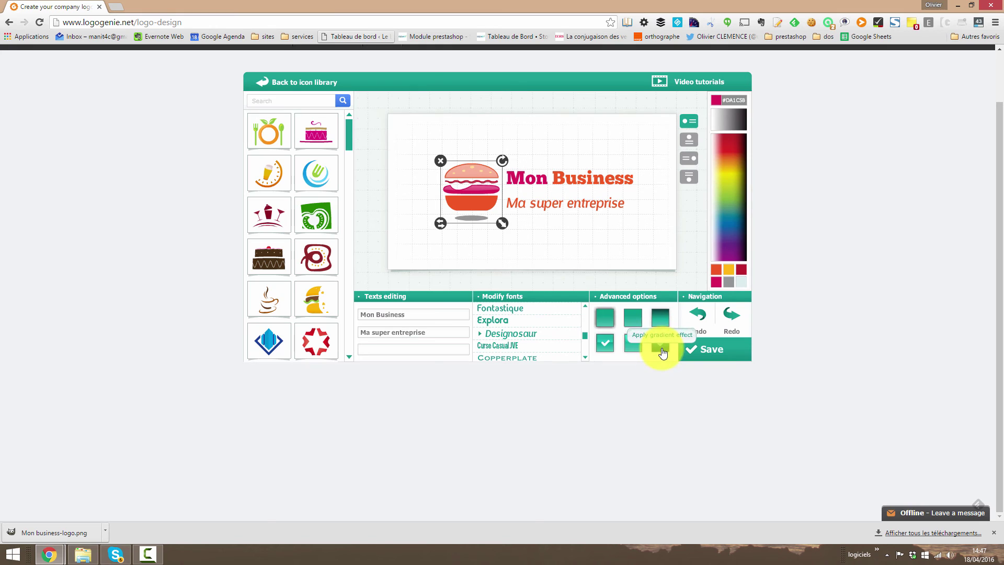
{"action": "left_click", "coordinate": [520, 259]}
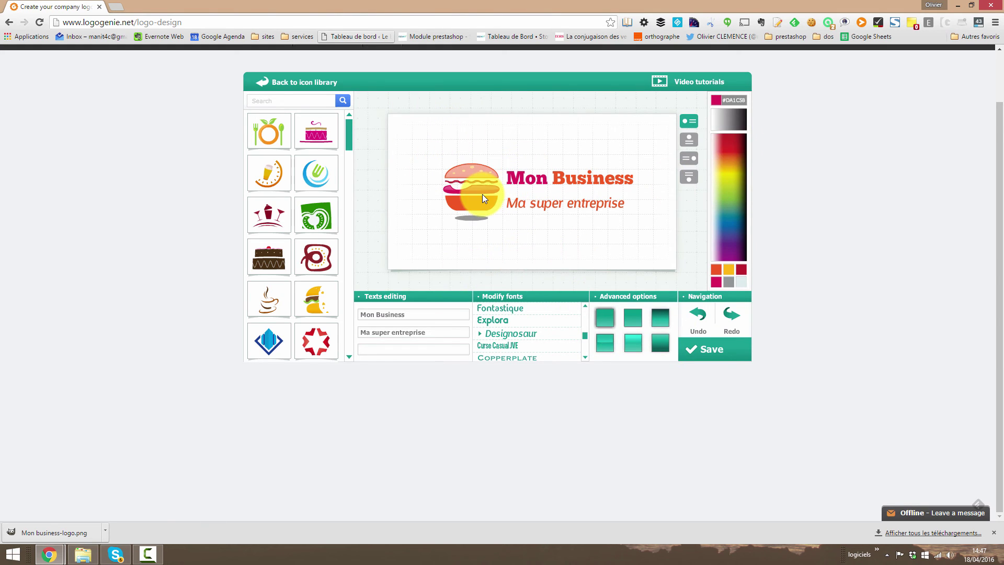
{"action": "left_click", "coordinate": [471, 206]}
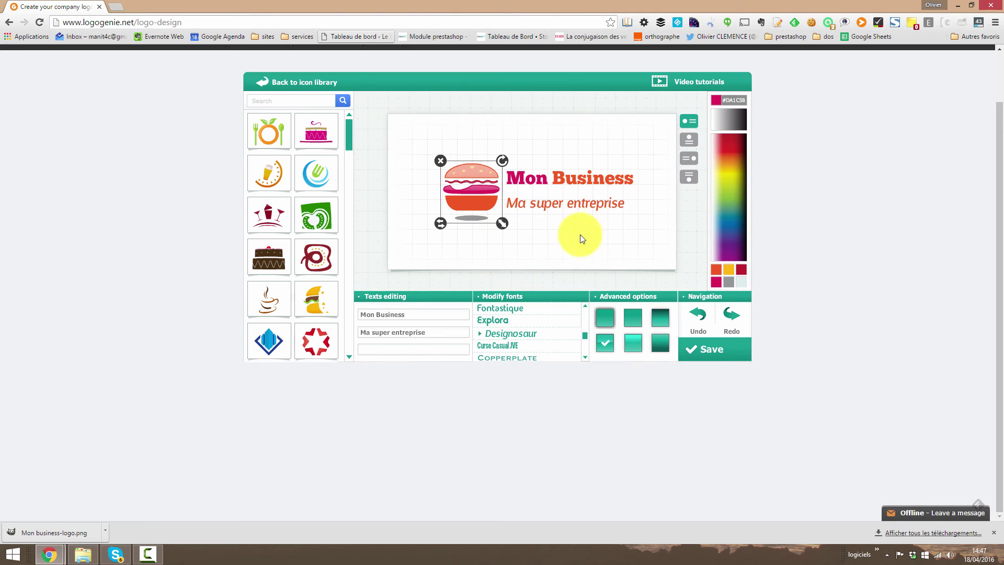
{"action": "left_click", "coordinate": [471, 206]}
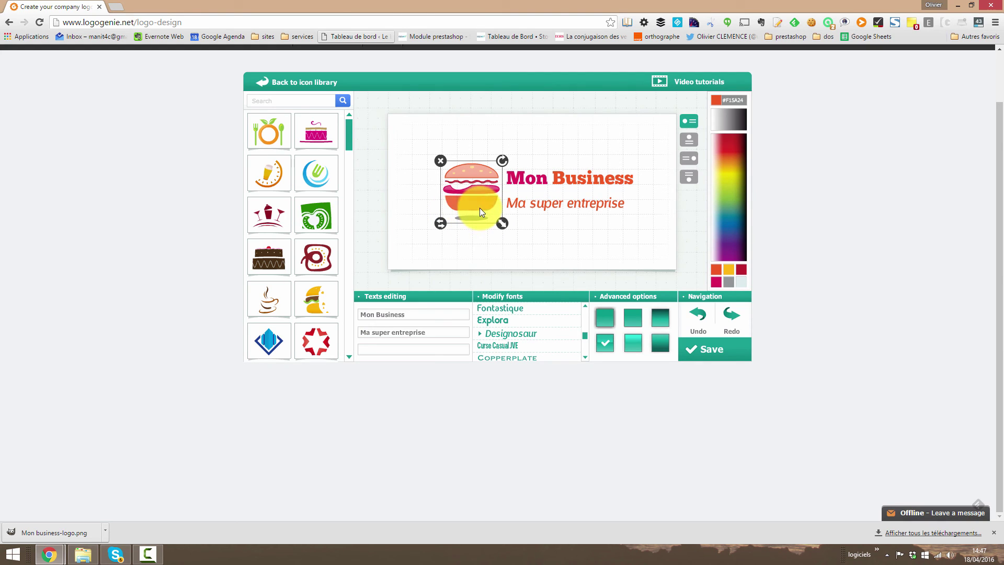
Step: Recolour the hamburger icon with a blue bottom bun, a yellow middle filling layer and a blue top bun
{"action": "mouse_move", "coordinate": [724, 157]}
{"action": "left_mouse_down"}
{"action": "mouse_move", "coordinate": [724, 139]}
{"action": "mouse_move", "coordinate": [723, 246]}
{"action": "mouse_move", "coordinate": [733, 225]}
{"action": "left_mouse_up"}
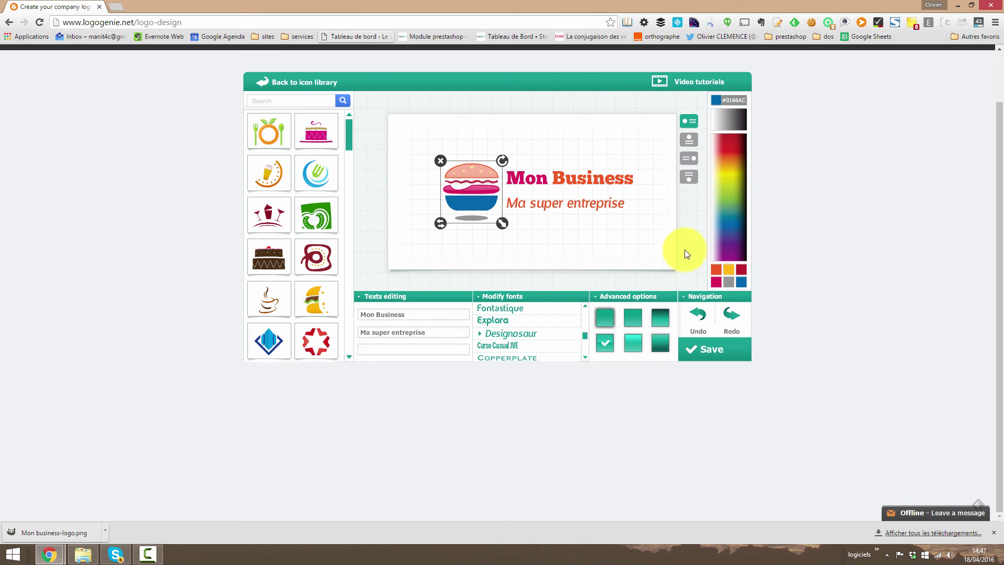
{"action": "left_click", "coordinate": [479, 186]}
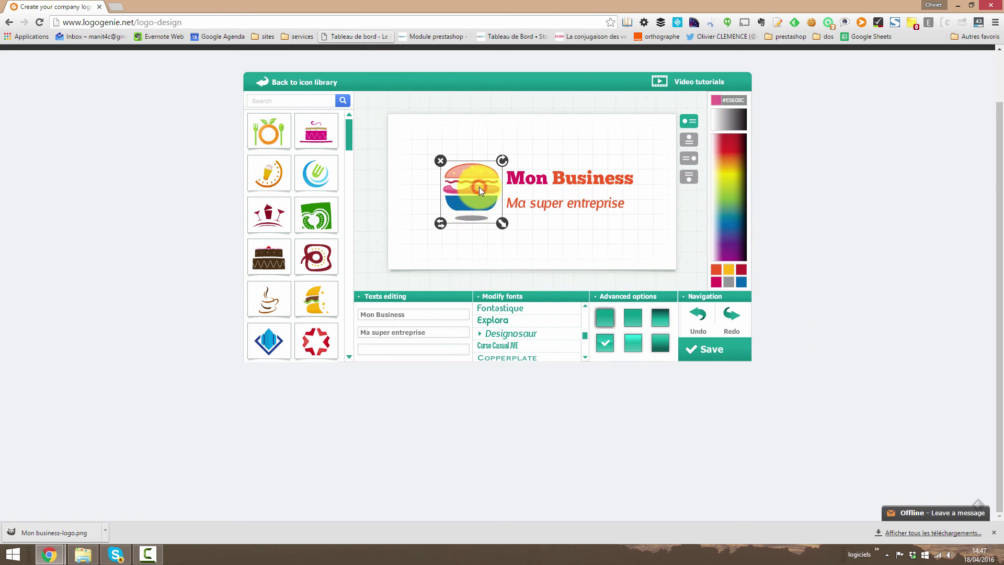
{"action": "left_click_drag", "start_coordinate": [715, 153], "coordinate": [727, 176]}
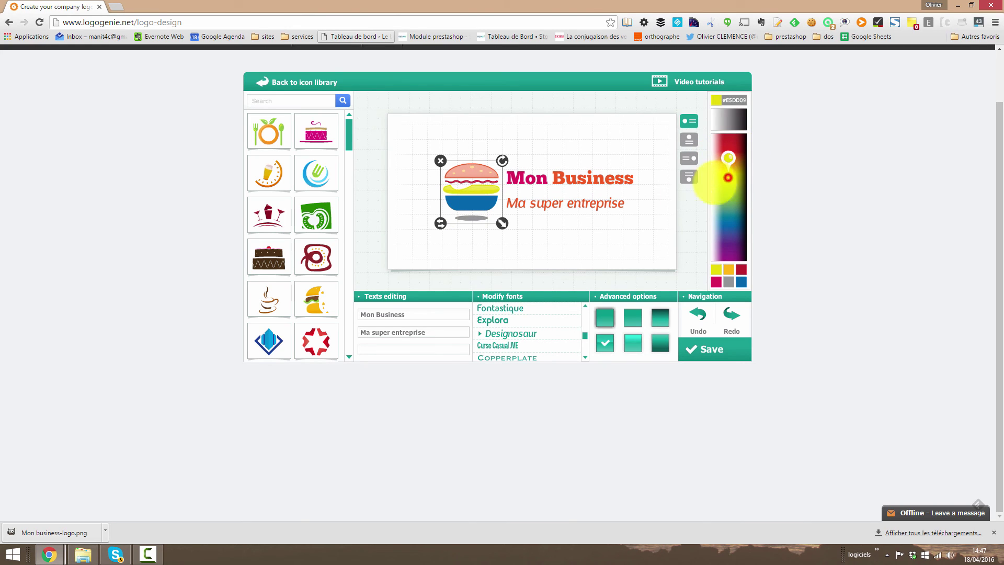
{"action": "left_click", "coordinate": [487, 170]}
{"action": "left_click_drag", "start_coordinate": [725, 181], "coordinate": [735, 227]}
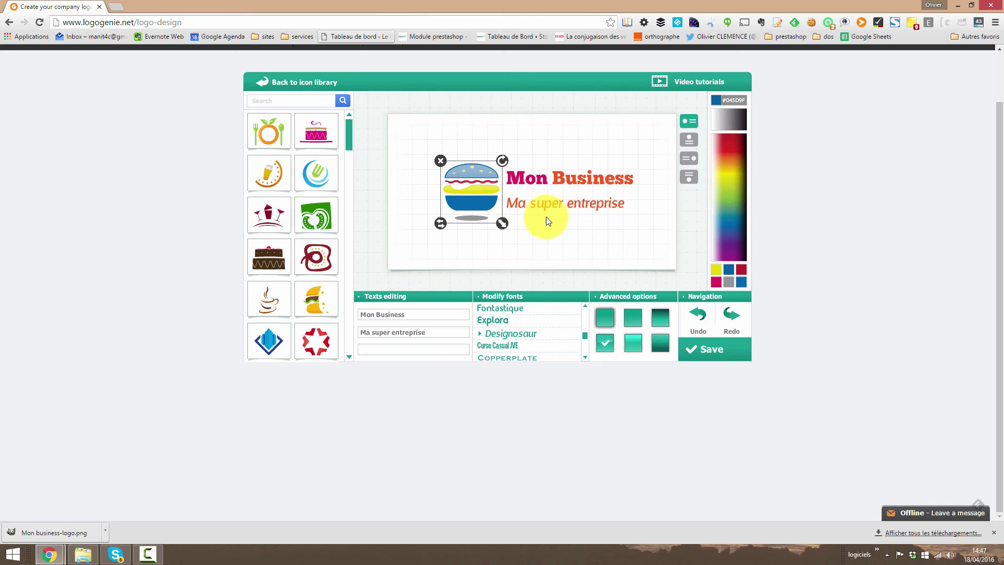
Step: Deselect the hamburger icon and save the finished logo
{"action": "left_click", "coordinate": [532, 229]}
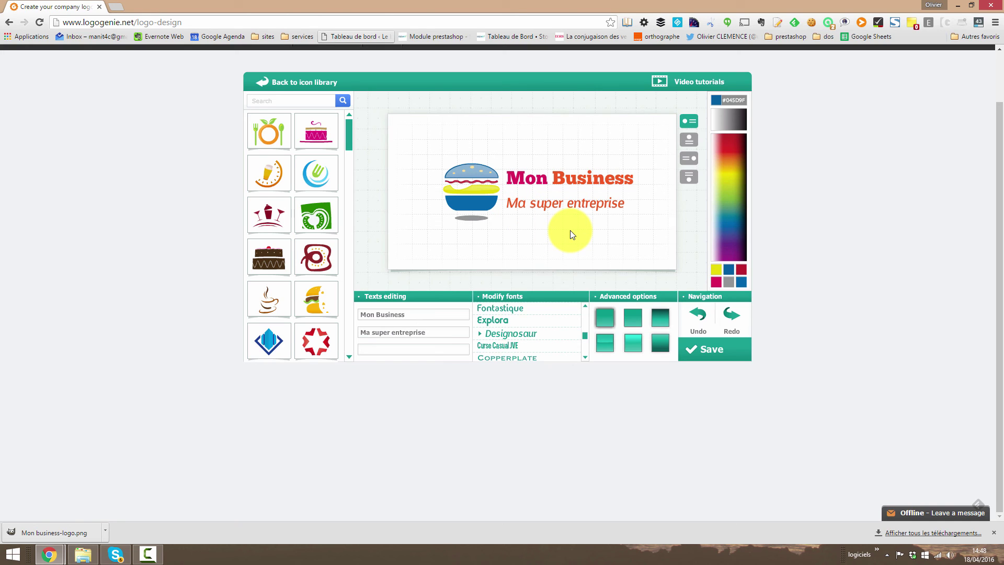
{"action": "left_click", "coordinate": [714, 356]}
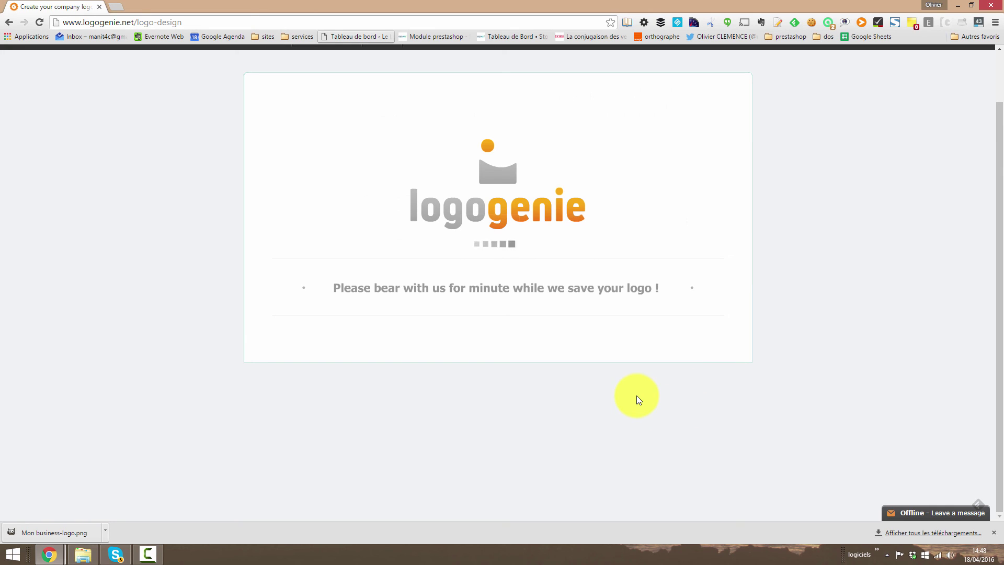